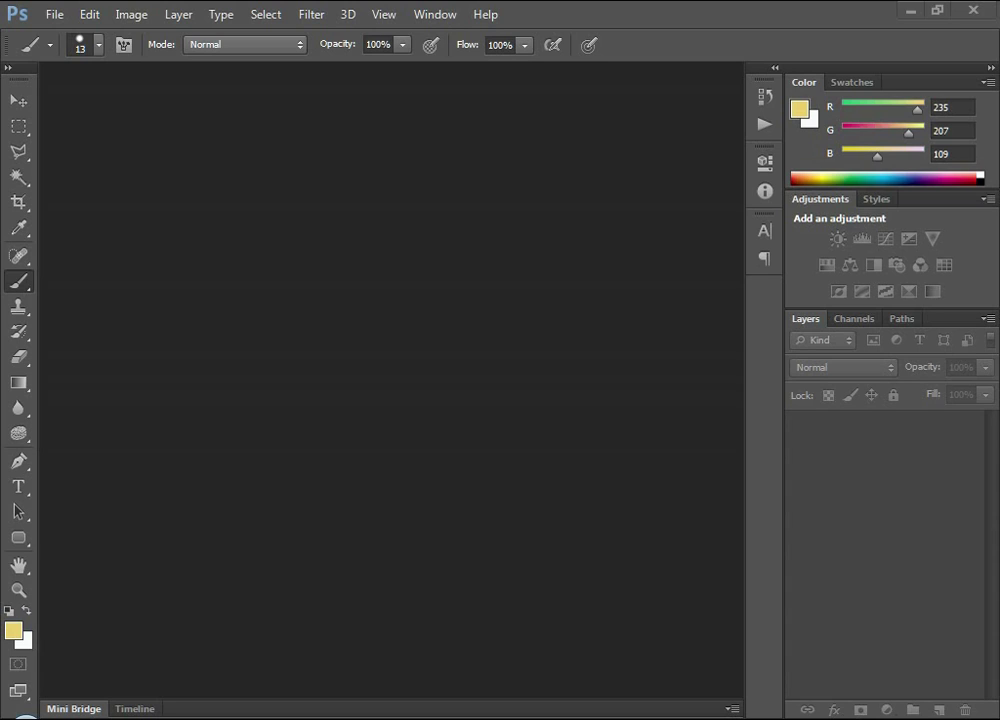
Step: Switch to Windows Photo Viewer to examine the paper doll reference image and its clothing pieces, and return to Photoshop
{"action": "left_click", "coordinate": [570, 16]}
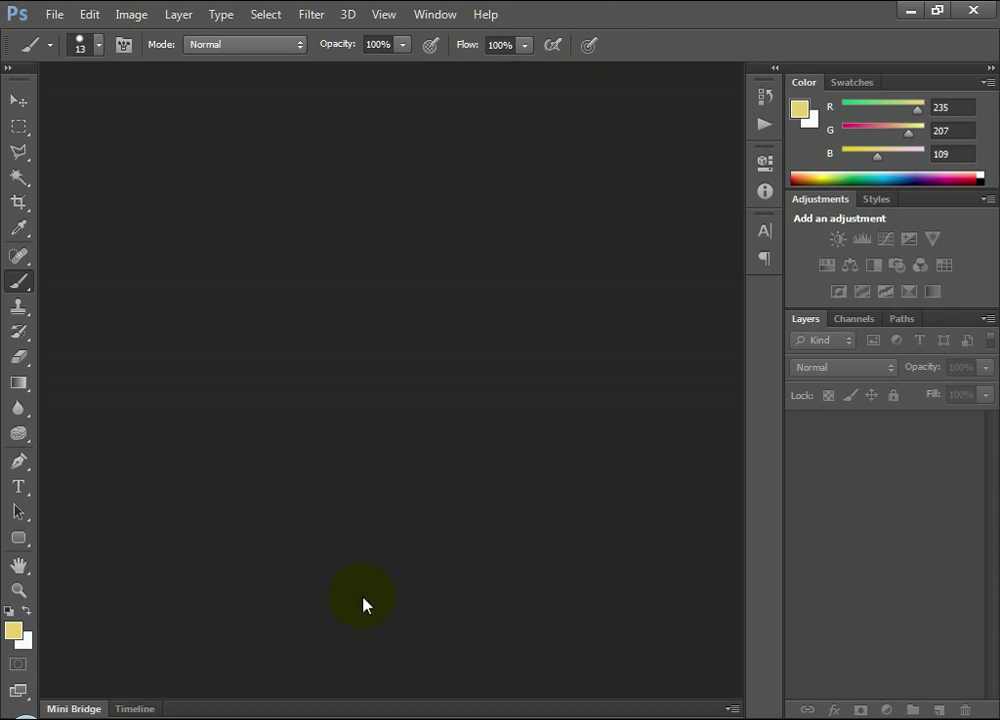
{"action": "mouse_move", "coordinate": [303, 718]}
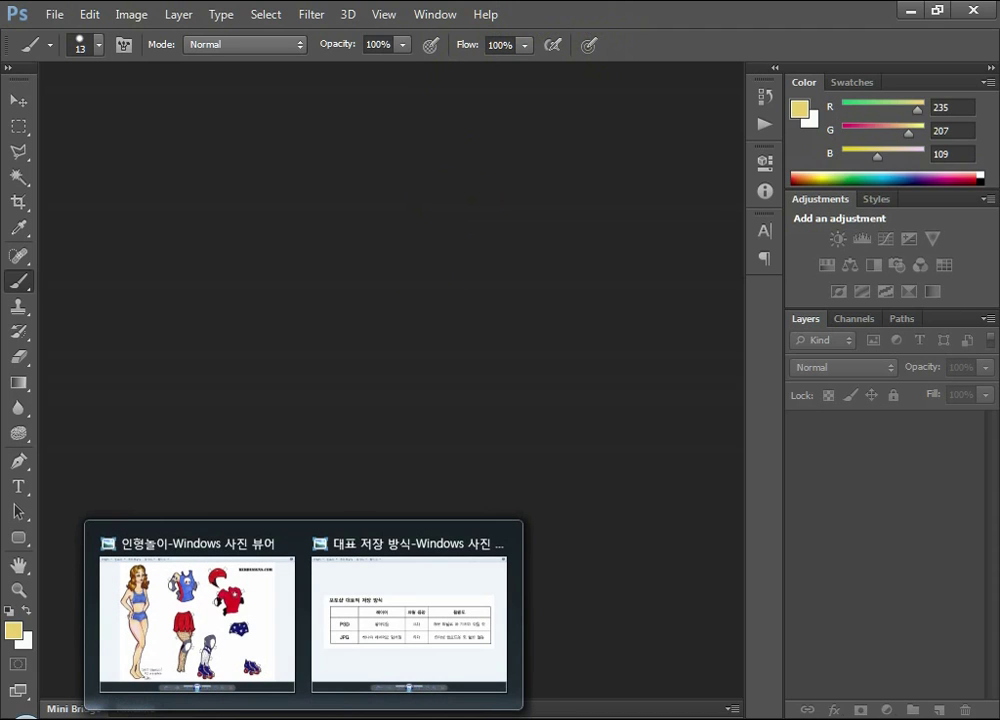
{"action": "left_click", "coordinate": [219, 640]}
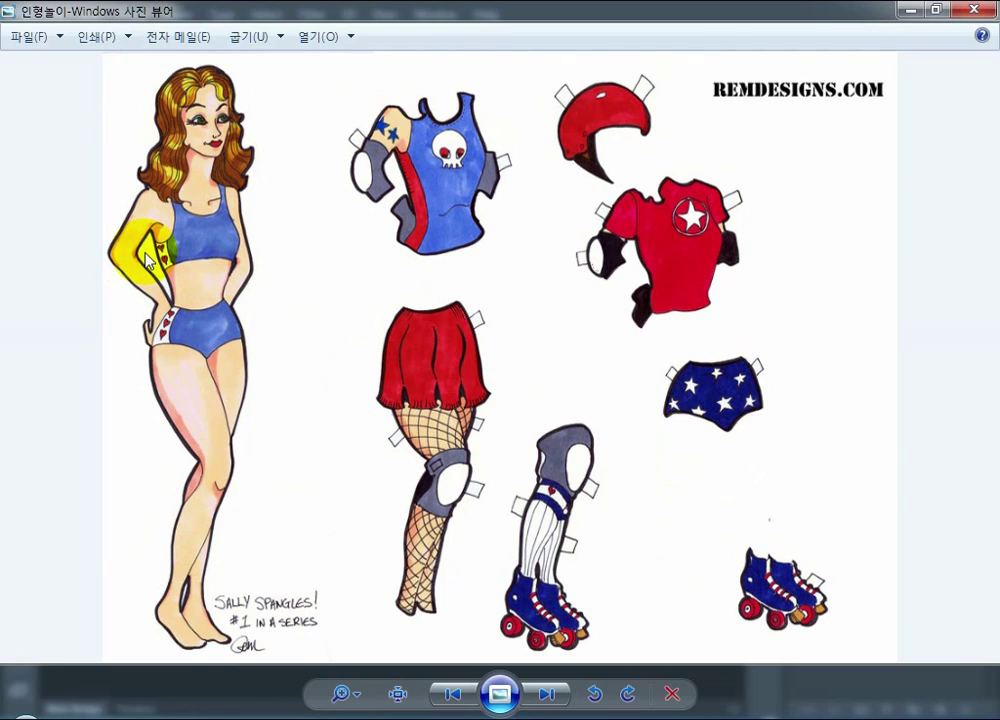
{"action": "left_click", "coordinate": [907, 12]}
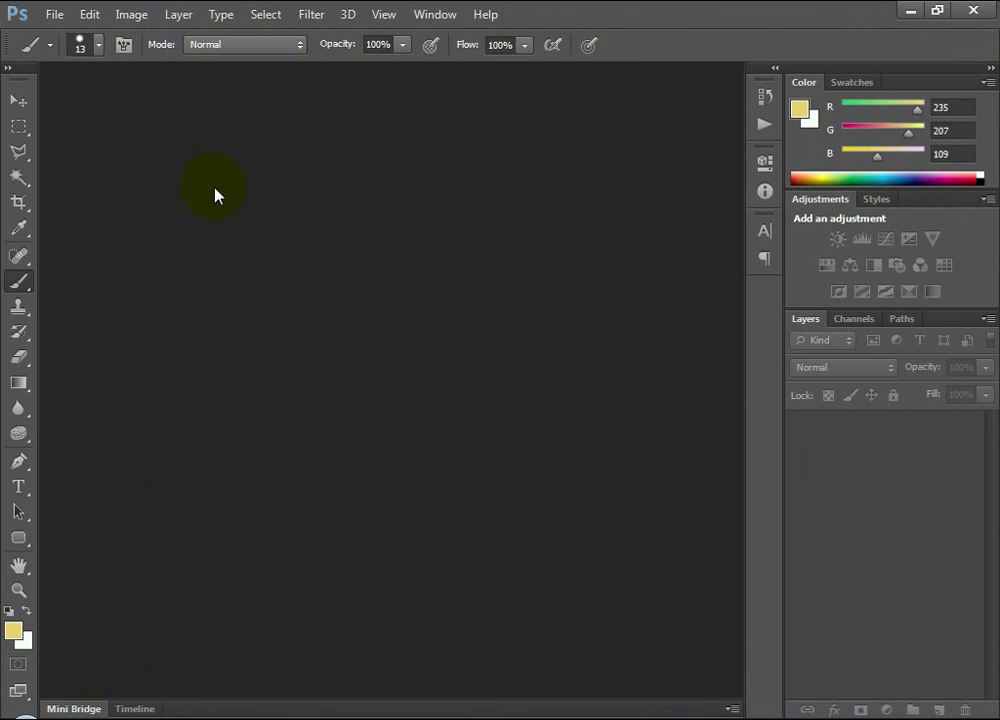
Step: Start a new document with its width and height both set to 100 millimeters
{"action": "left_click", "coordinate": [55, 15]}
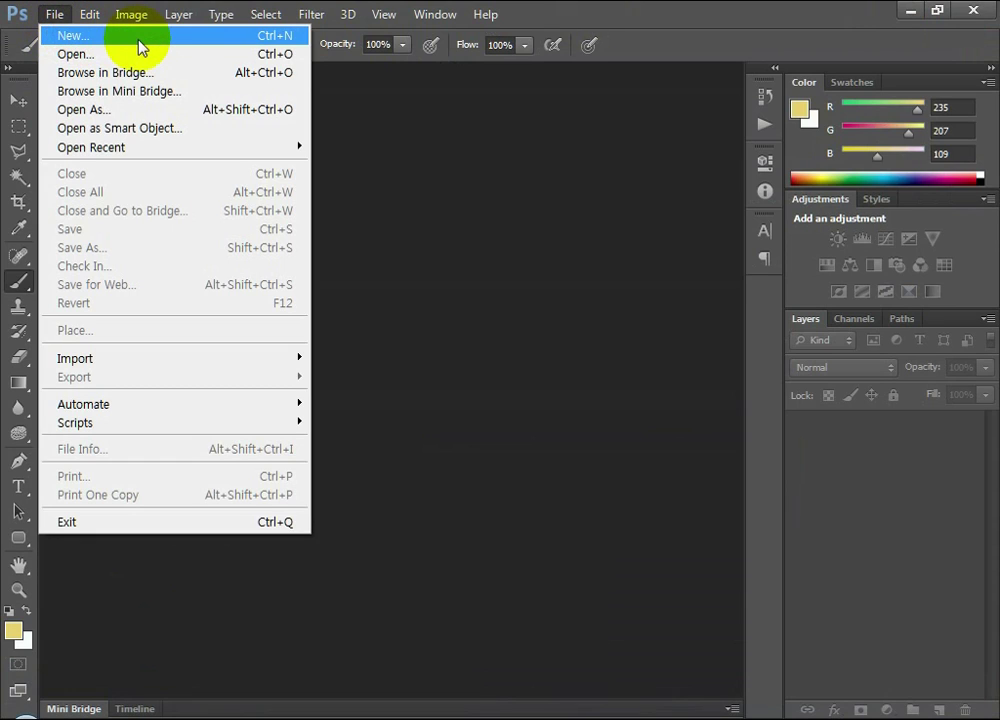
{"action": "left_click", "coordinate": [66, 38]}
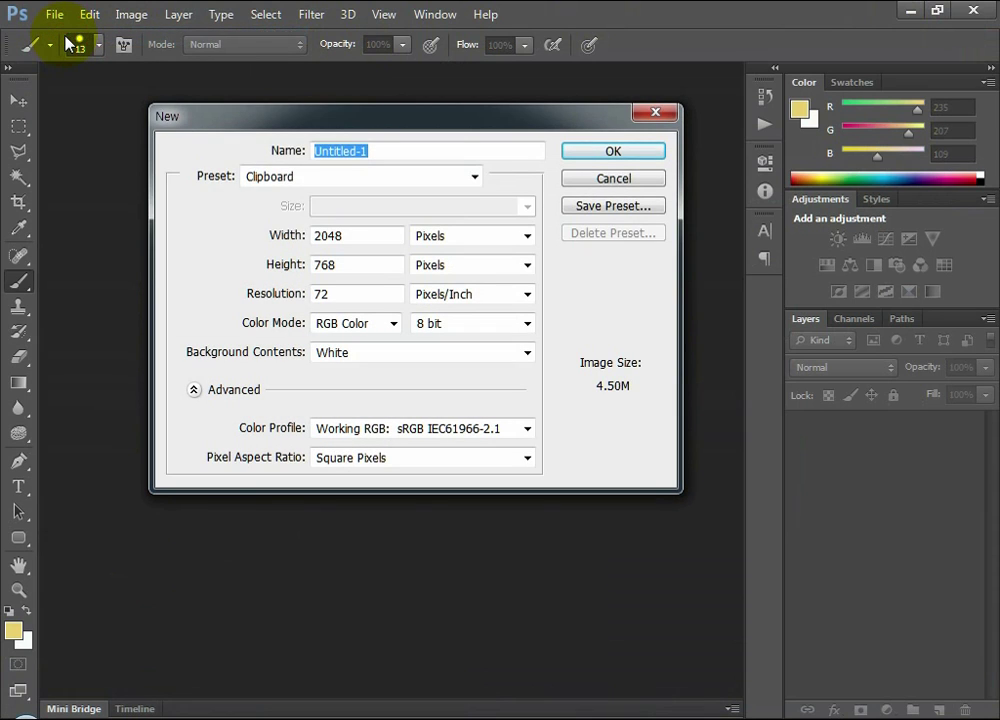
{"action": "double_click", "coordinate": [362, 238]}
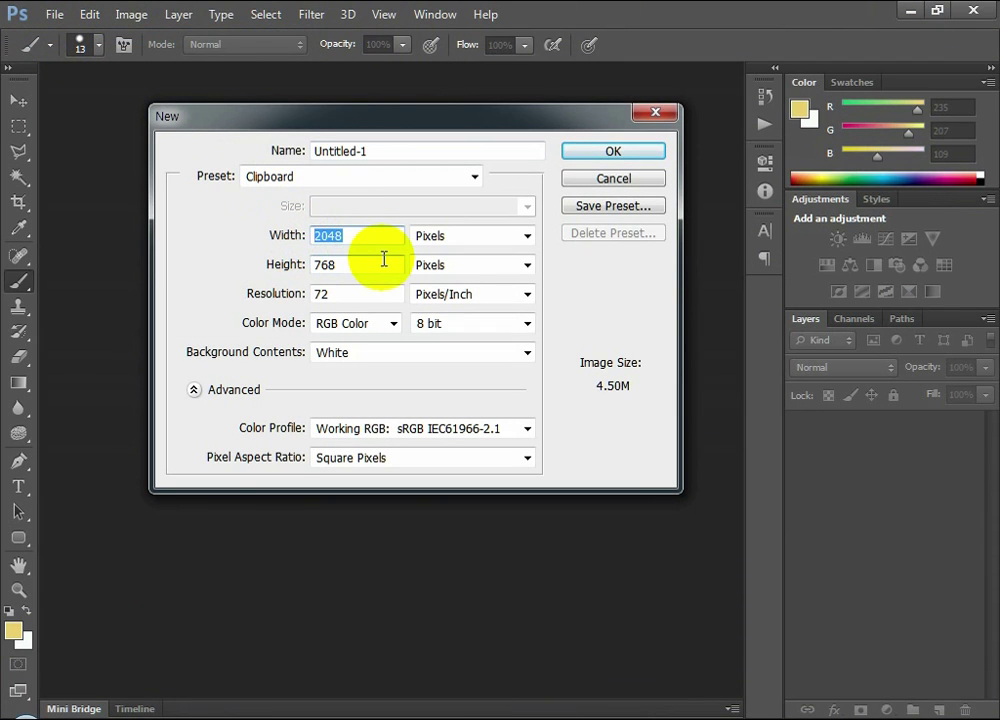
{"action": "left_click", "coordinate": [485, 236]}
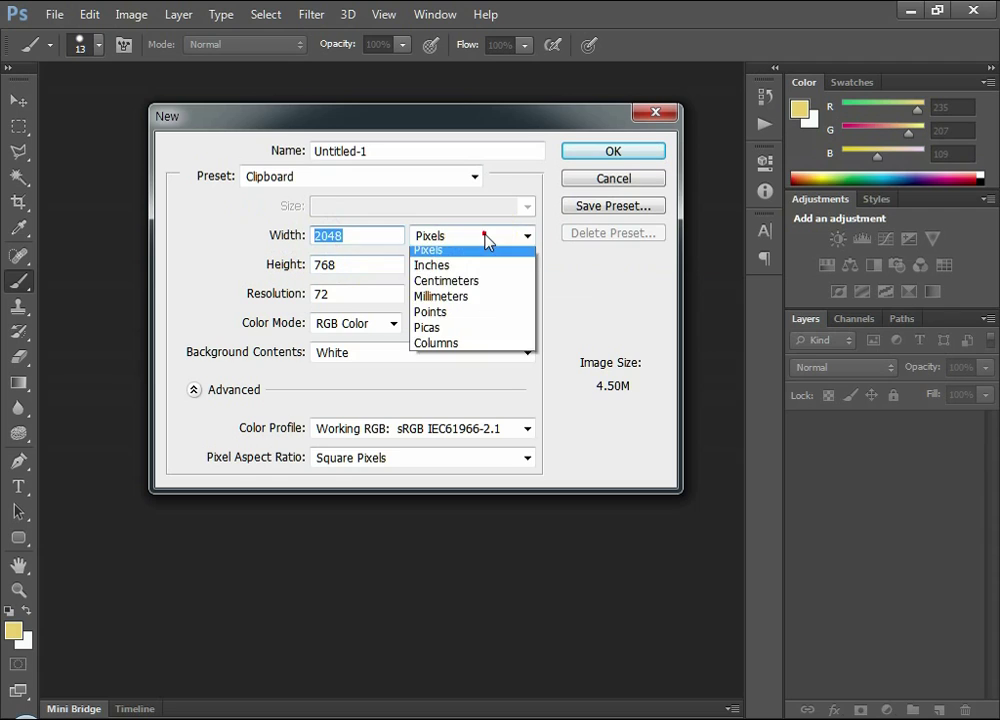
{"action": "left_click", "coordinate": [457, 303]}
{"action": "left_click_drag", "start_coordinate": [375, 234], "coordinate": [259, 234]}
{"action": "type", "text": "100"}
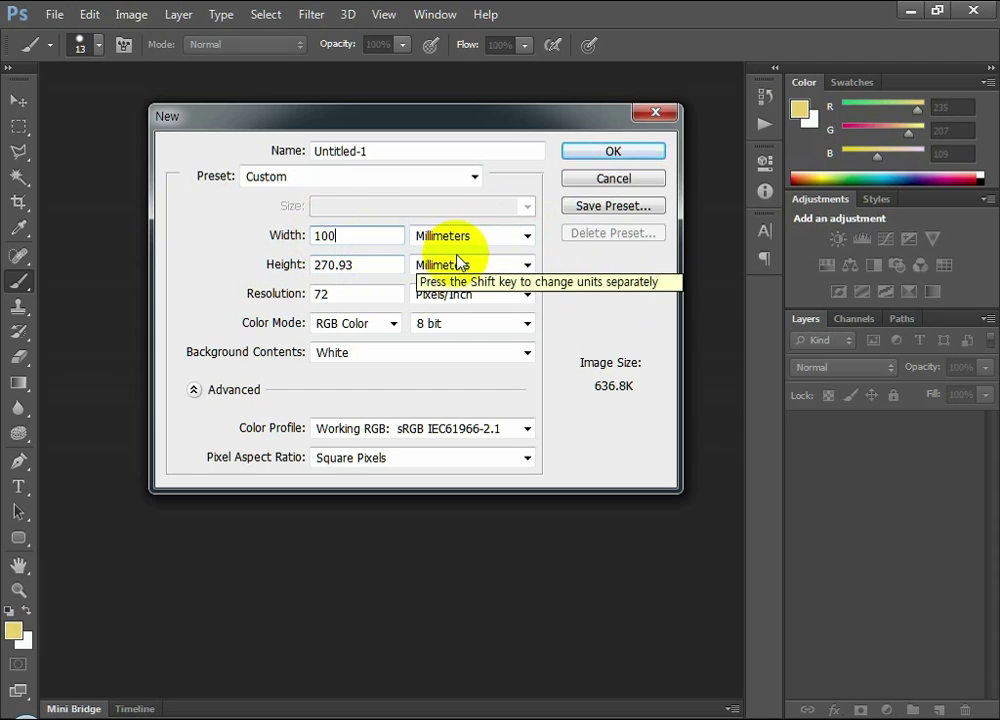
{"action": "left_click_drag", "start_coordinate": [357, 268], "coordinate": [208, 277]}
{"action": "type", "text": "100"}
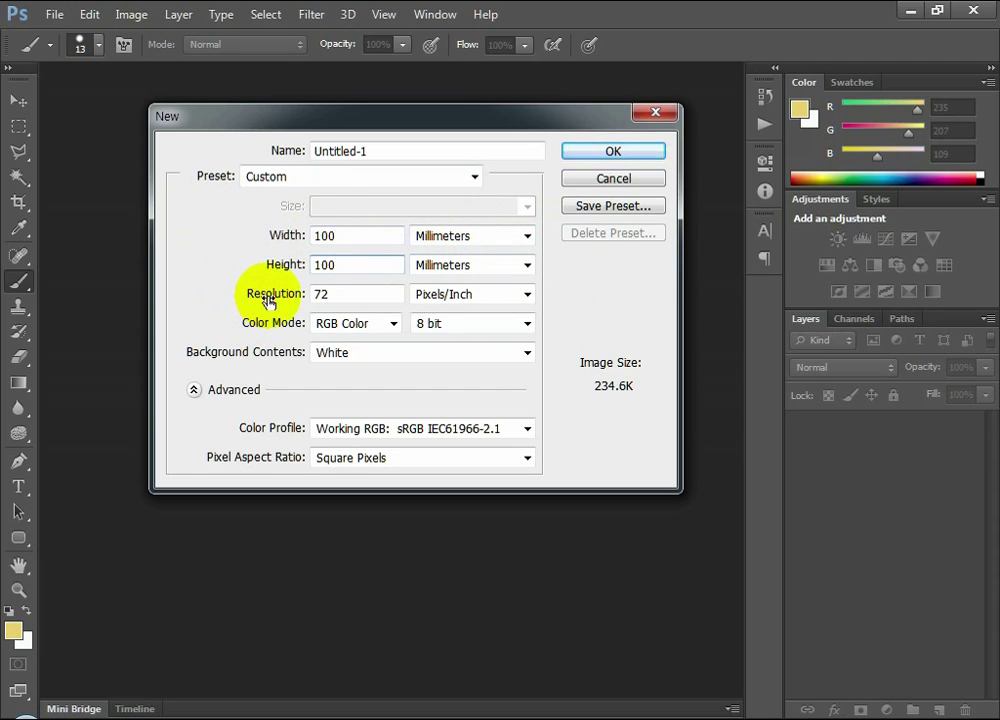
Step: Review the unit choices for the new document's resolution and width, keeping Pixels/Inch and Millimeters
{"action": "left_click", "coordinate": [341, 295]}
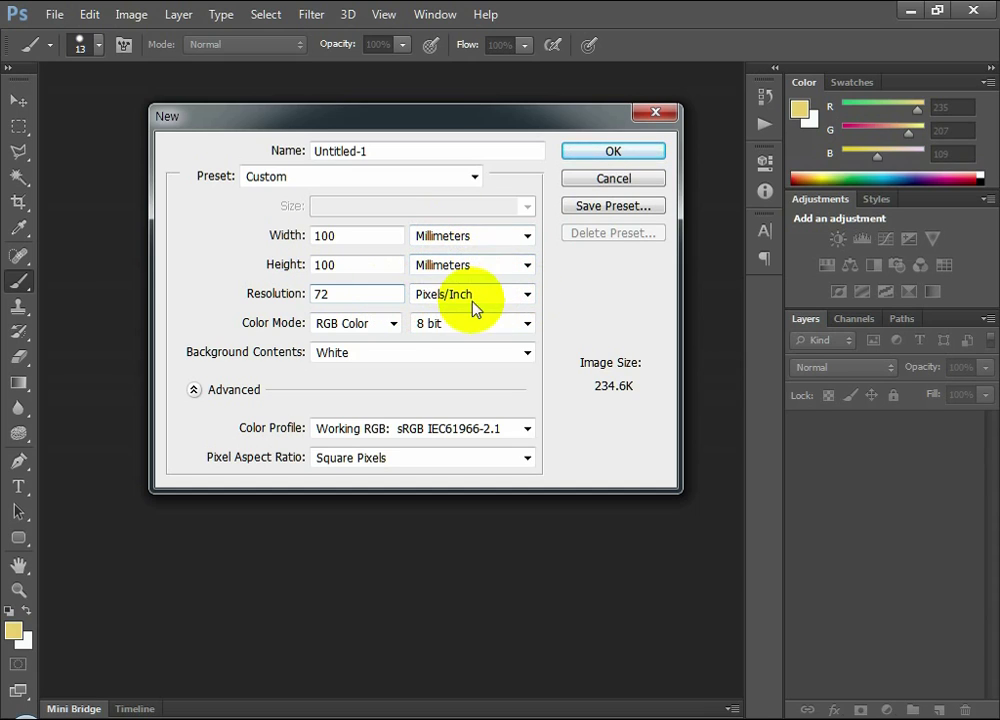
{"action": "left_click", "coordinate": [503, 297]}
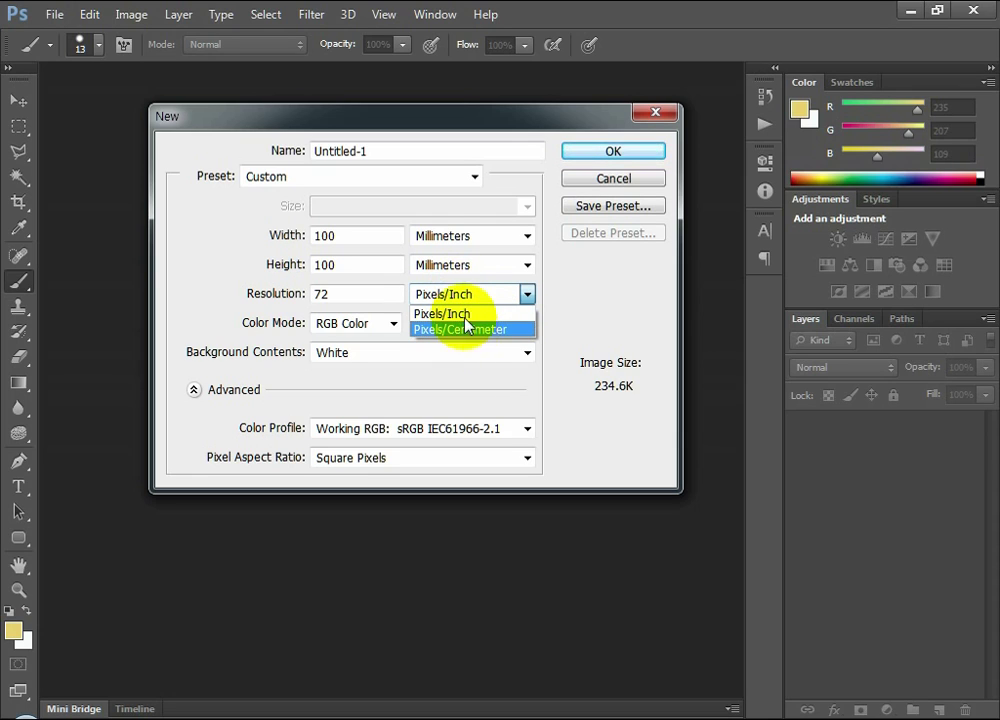
{"action": "left_click", "coordinate": [527, 237]}
{"action": "left_click", "coordinate": [527, 237]}
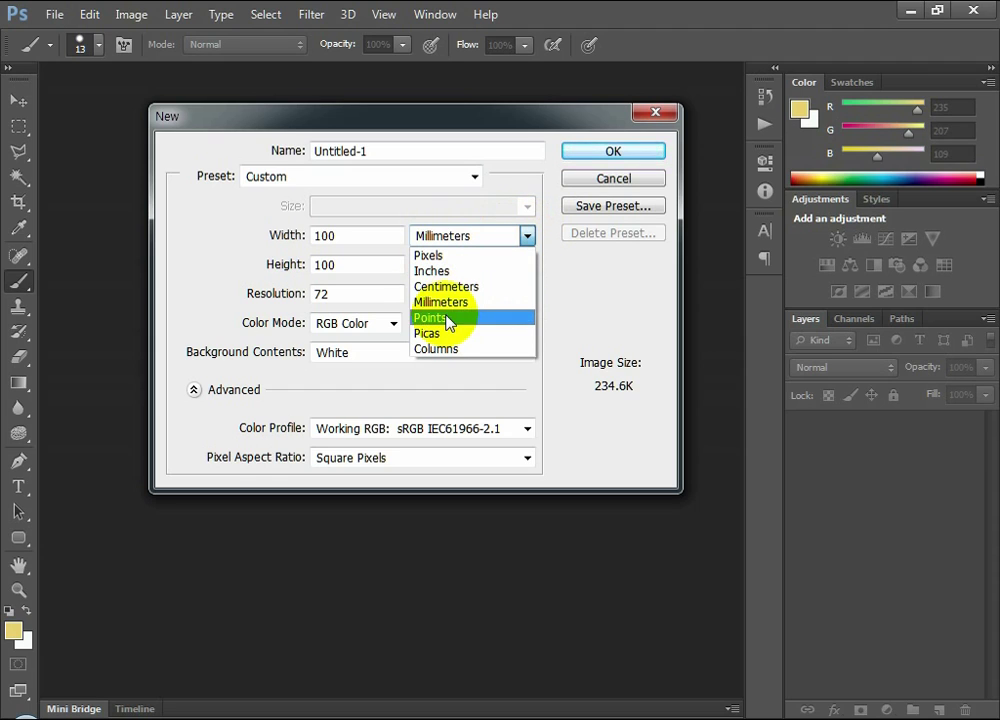
{"action": "left_click", "coordinate": [537, 236]}
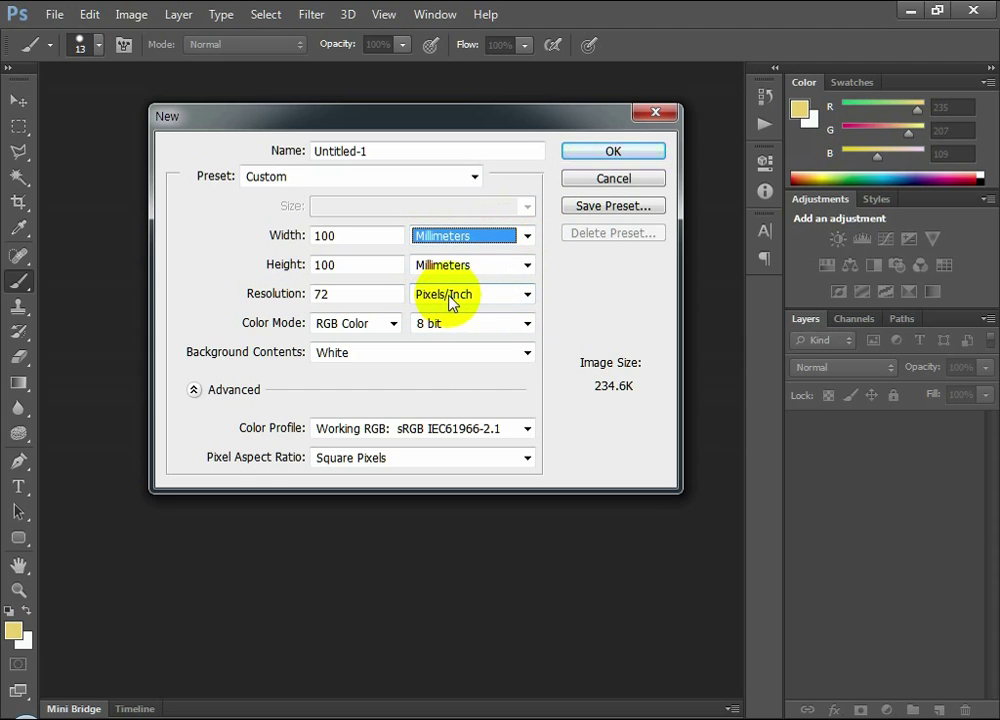
{"action": "left_click", "coordinate": [524, 294]}
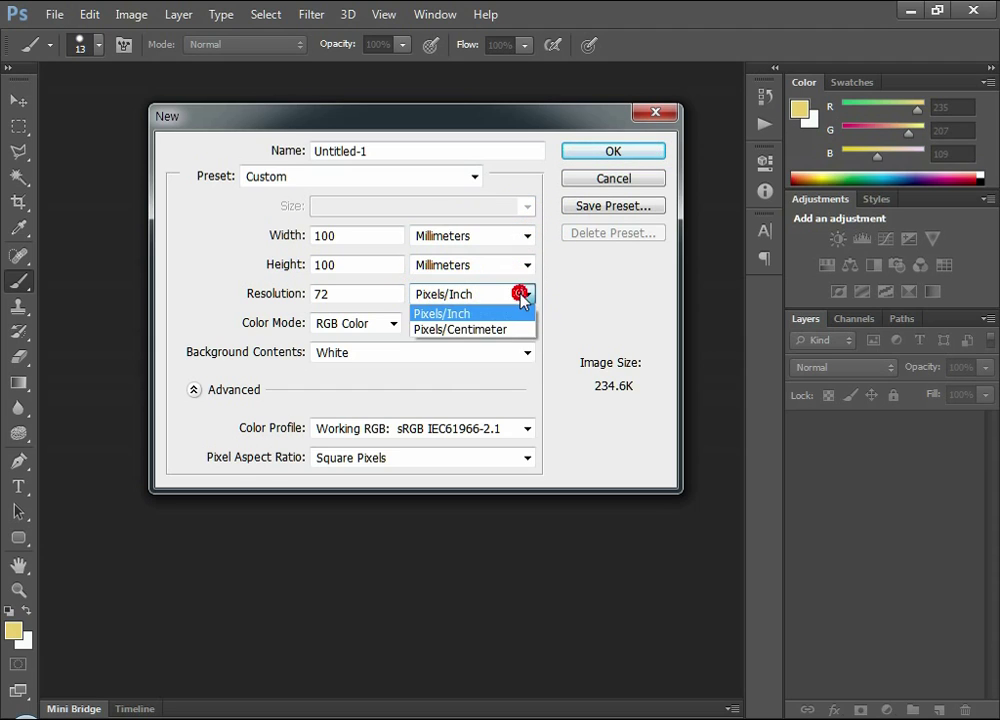
{"action": "left_click", "coordinate": [454, 318]}
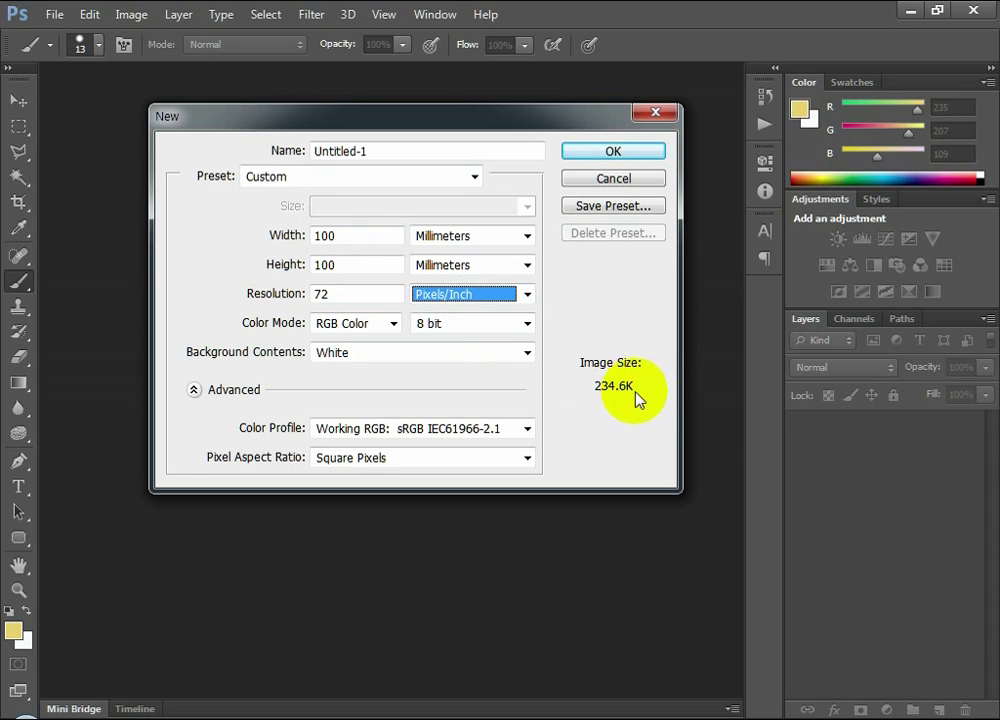
Step: Try a resolution of 72 Pixels/Centimeter to compare the new document's image size
{"action": "left_click", "coordinate": [530, 296]}
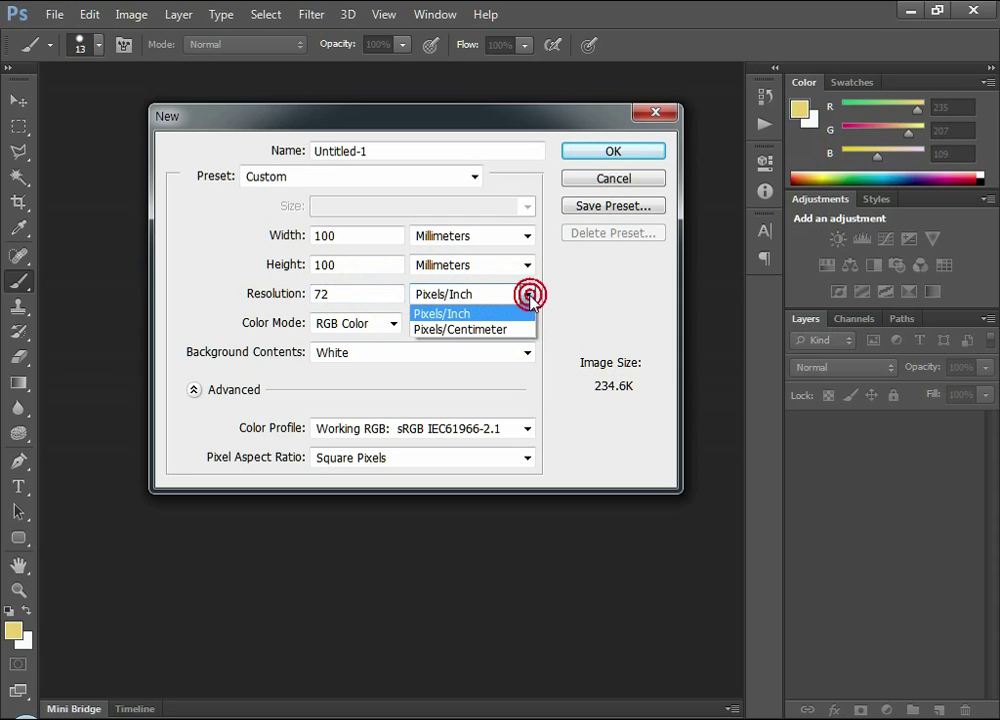
{"action": "left_click", "coordinate": [495, 330]}
{"action": "key", "text": "shift+Tab"}
{"action": "type", "text": "72"}
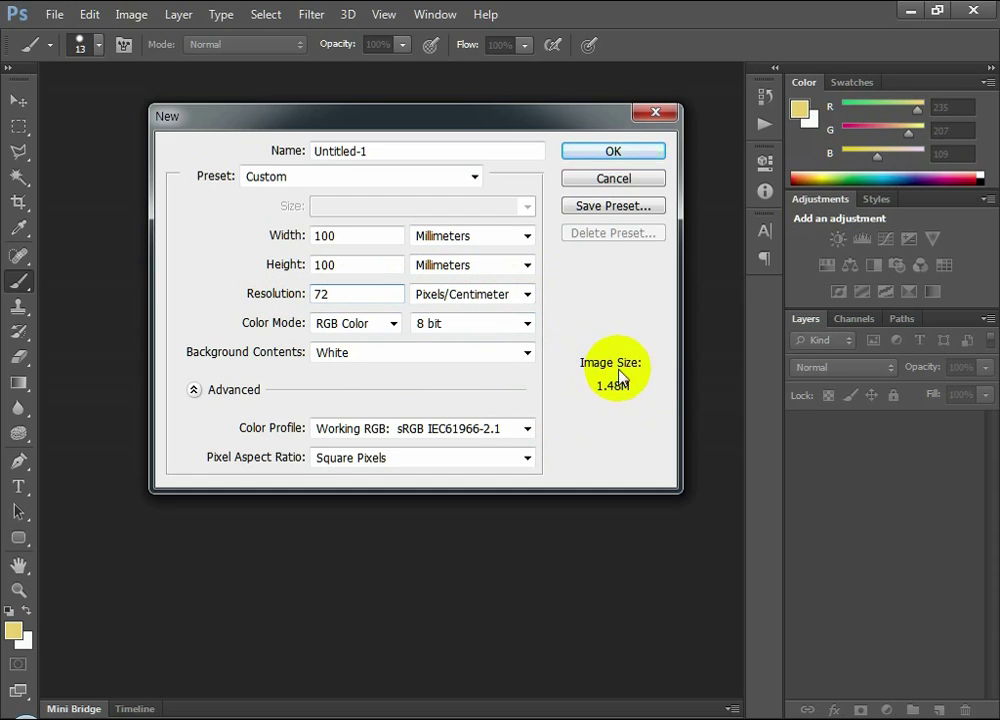
Step: Set the resolution unit to Pixels/Inch at 72 and create the document
{"action": "left_click", "coordinate": [527, 294]}
{"action": "left_click", "coordinate": [508, 314]}
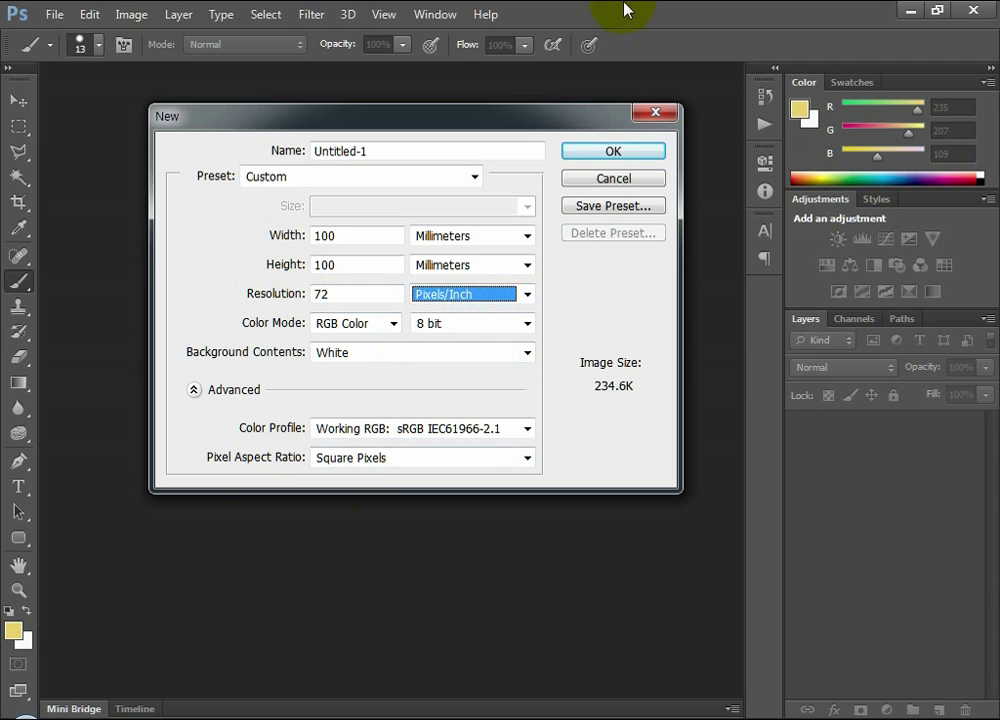
{"action": "left_click", "coordinate": [613, 151]}
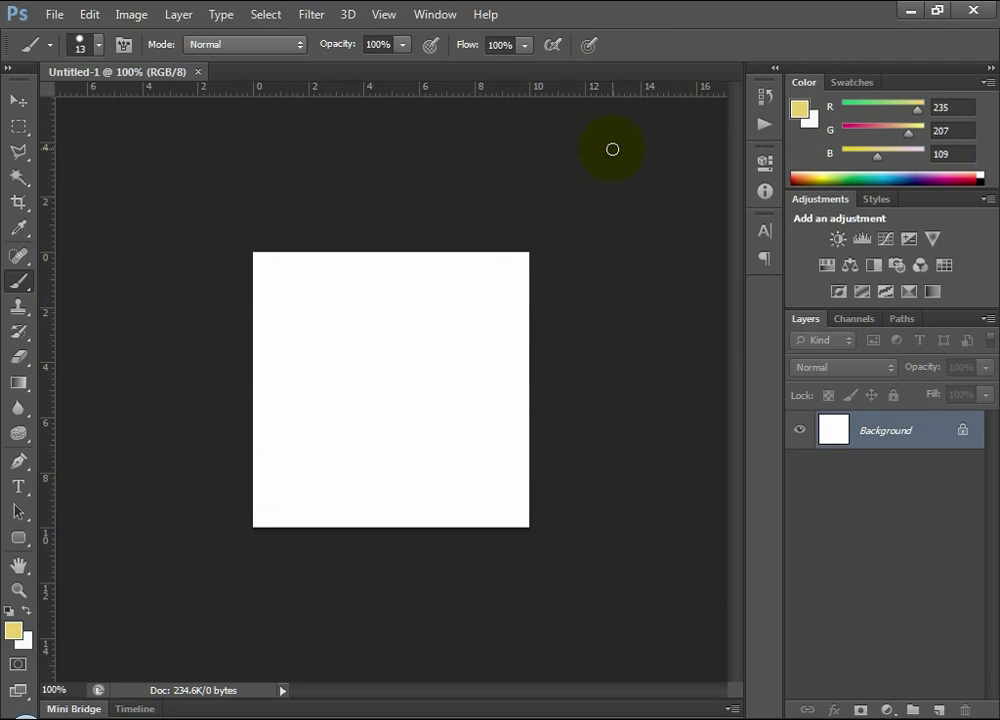
{"action": "mouse_move", "coordinate": [425, 345]}
{"action": "left_mouse_down"}
{"action": "mouse_move", "coordinate": [454, 305]}
{"action": "mouse_move", "coordinate": [528, 318]}
{"action": "left_mouse_up"}
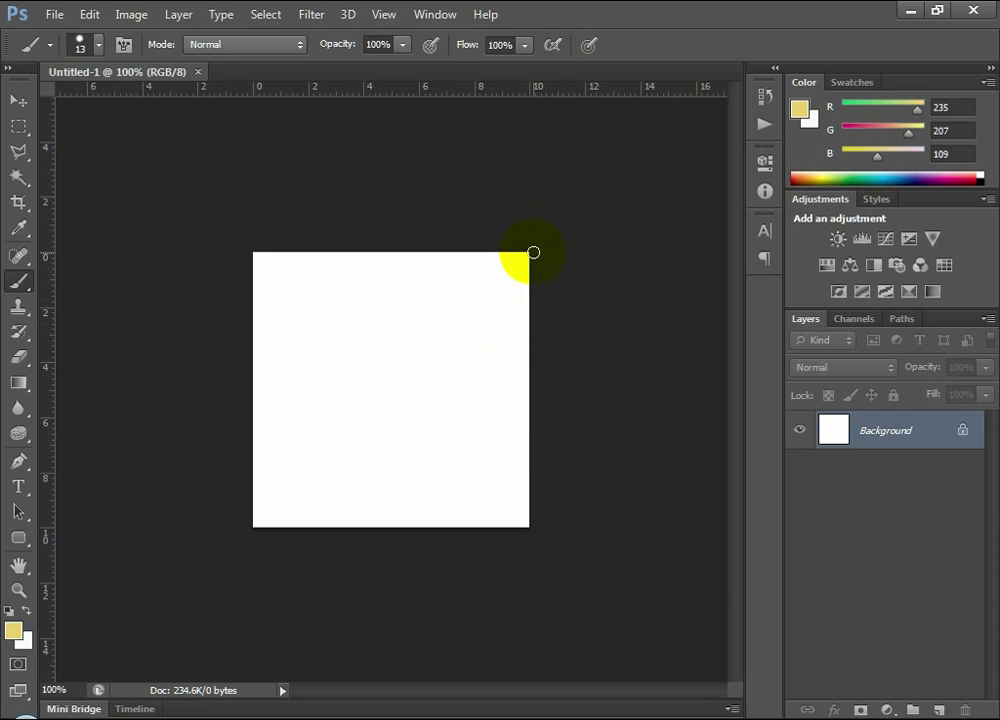
{"action": "left_click_drag", "start_coordinate": [517, 250], "coordinate": [237, 230]}
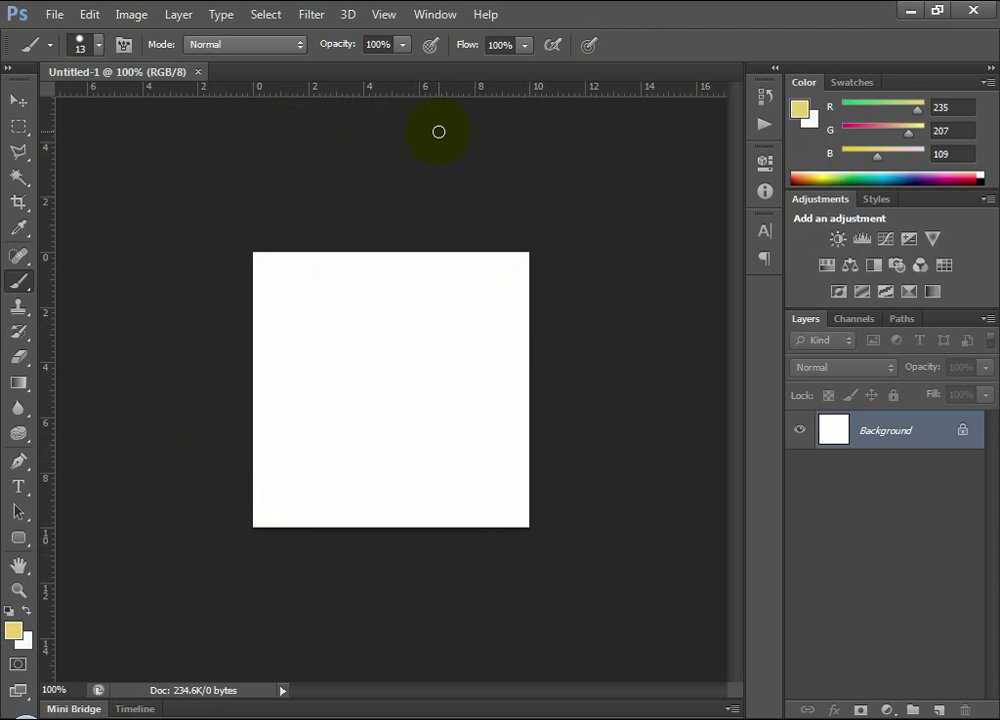
Step: Activate the Brush tool and set the foreground color to the light yellow e9d866
{"action": "left_click", "coordinate": [17, 592]}
{"action": "left_click", "coordinate": [374, 375]}
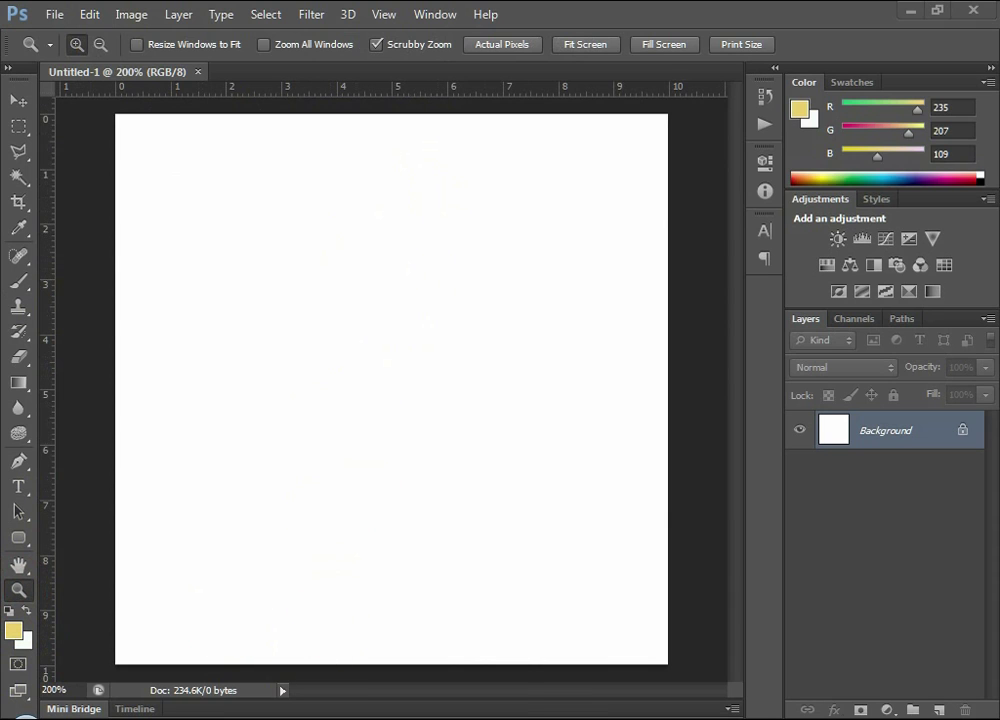
{"action": "left_click", "coordinate": [221, 631]}
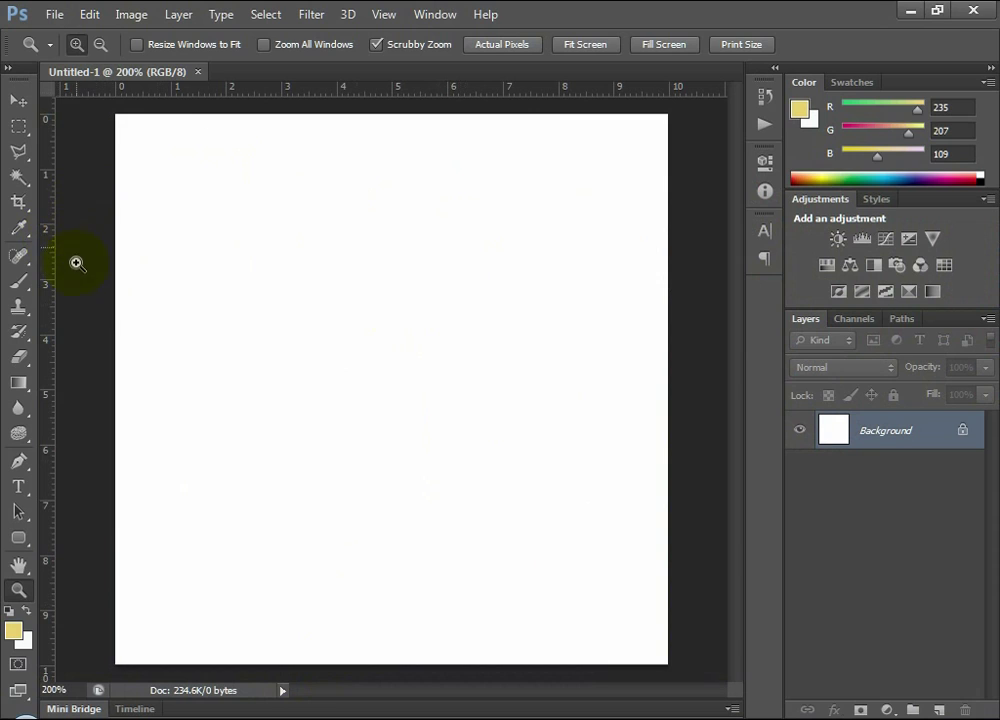
{"action": "left_click", "coordinate": [18, 282]}
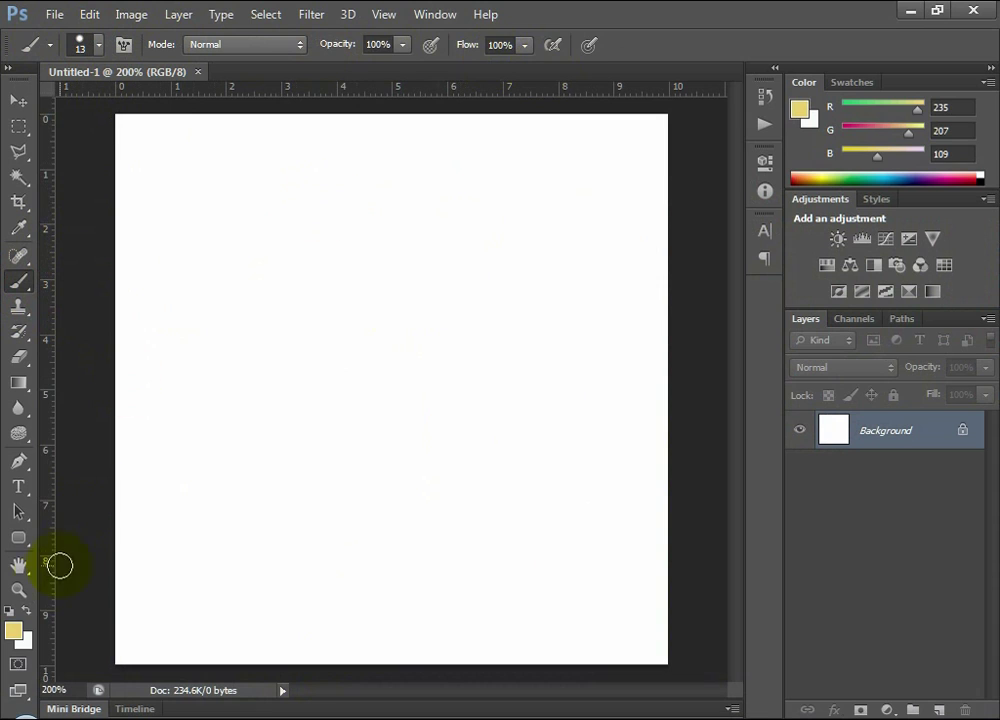
{"action": "left_click", "coordinate": [16, 630]}
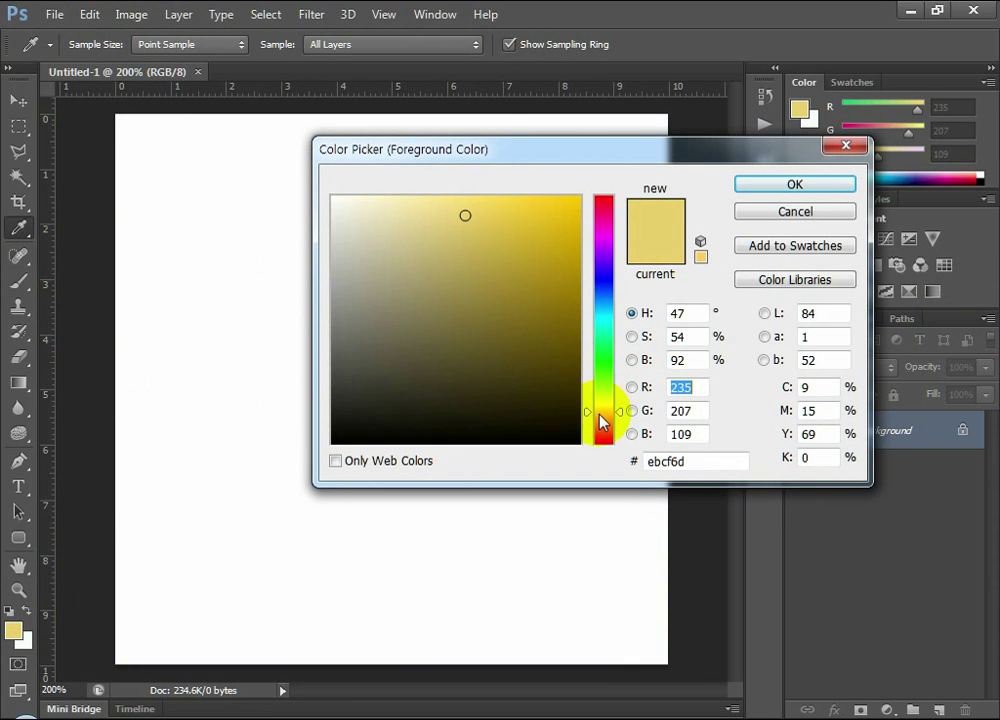
{"action": "left_click", "coordinate": [527, 335]}
{"action": "left_click", "coordinate": [461, 303]}
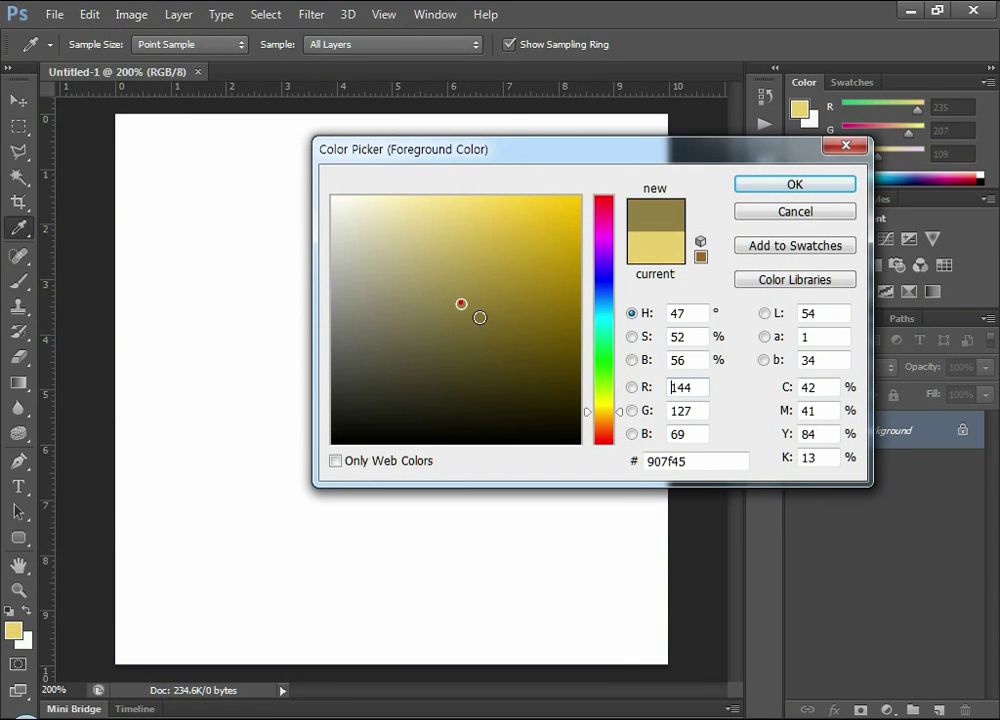
{"action": "left_click_drag", "start_coordinate": [598, 422], "coordinate": [605, 408]}
{"action": "mouse_move", "coordinate": [462, 208]}
{"action": "left_mouse_down"}
{"action": "mouse_move", "coordinate": [437, 214]}
{"action": "mouse_move", "coordinate": [471, 217]}
{"action": "left_mouse_up"}
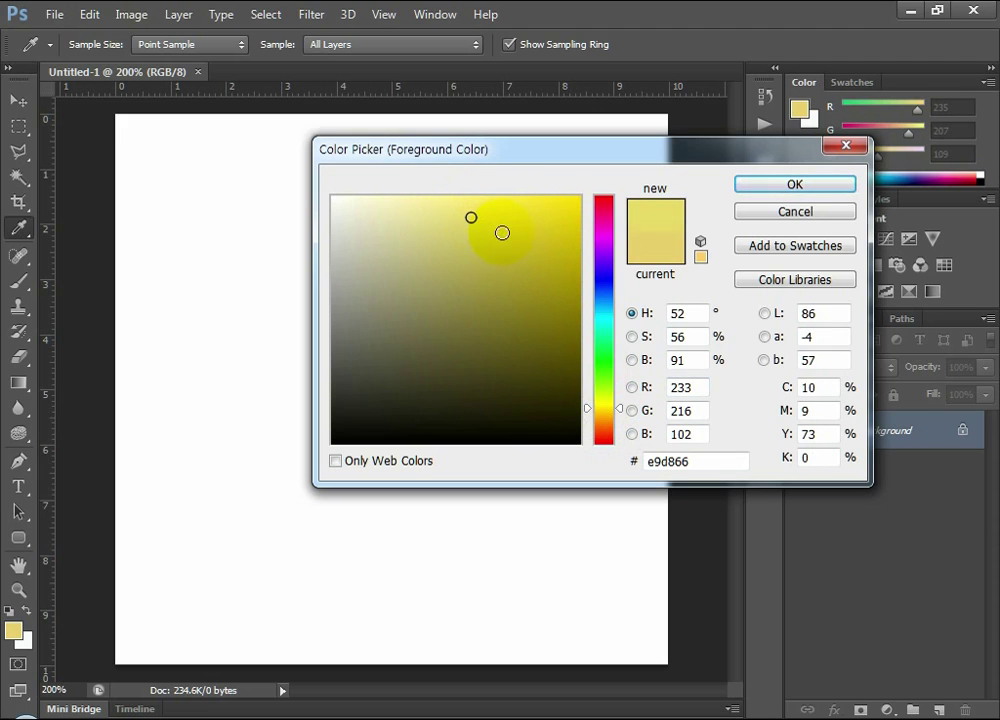
{"action": "left_click", "coordinate": [797, 185]}
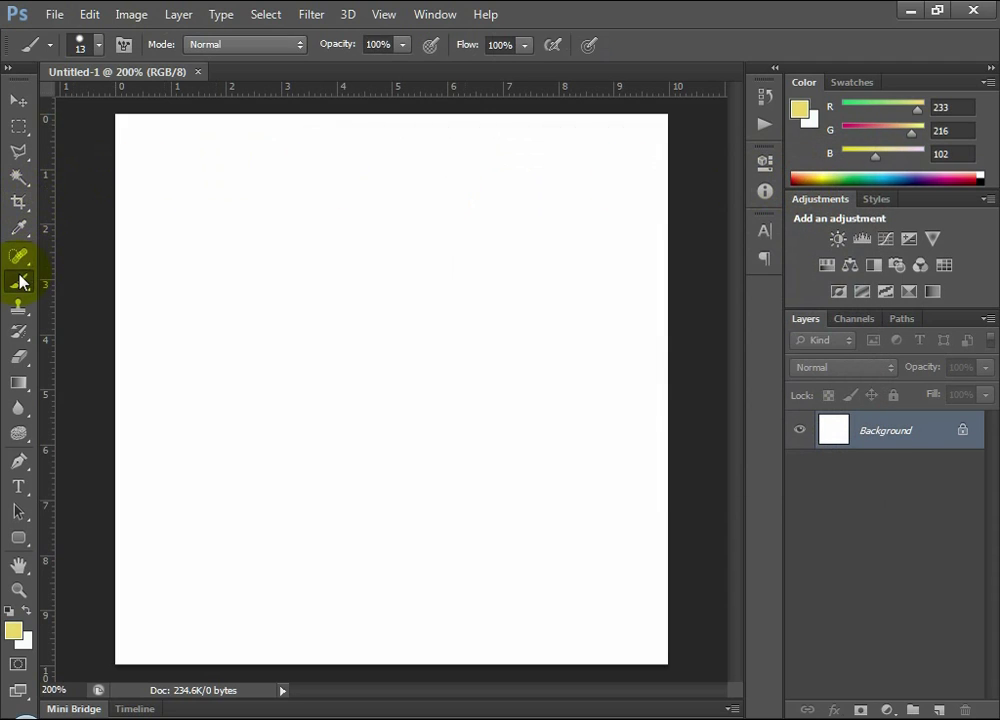
Step: Set the brush size to 14 px and compare the soft round and hard round brush presets
{"action": "left_click", "coordinate": [99, 47]}
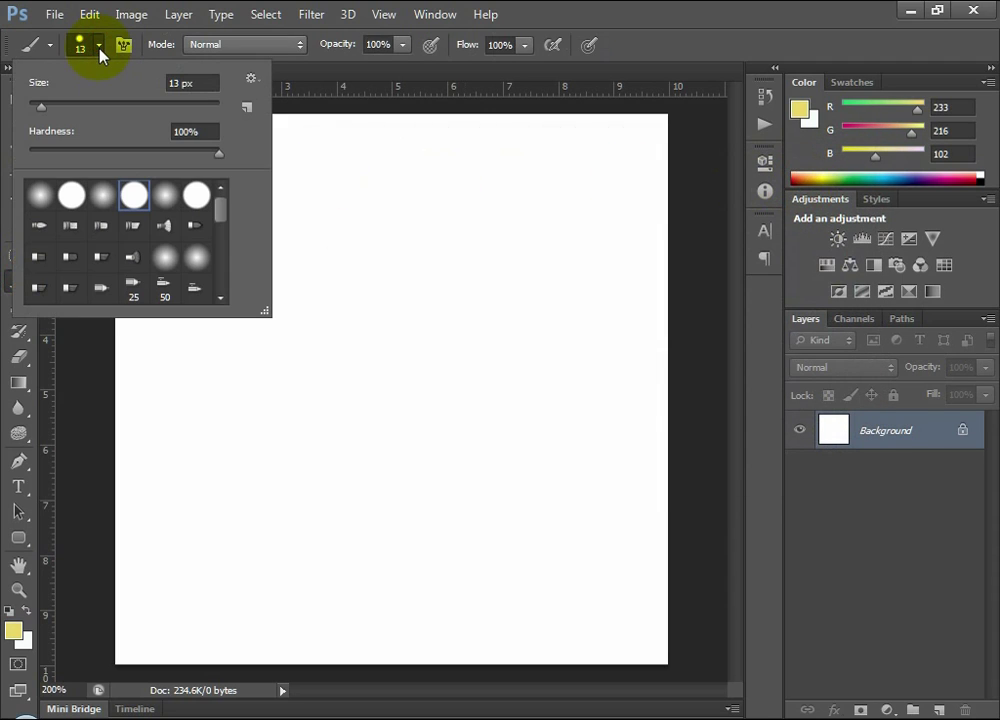
{"action": "mouse_move", "coordinate": [43, 111]}
{"action": "left_mouse_down"}
{"action": "mouse_move", "coordinate": [91, 111]}
{"action": "mouse_move", "coordinate": [44, 110]}
{"action": "left_mouse_up"}
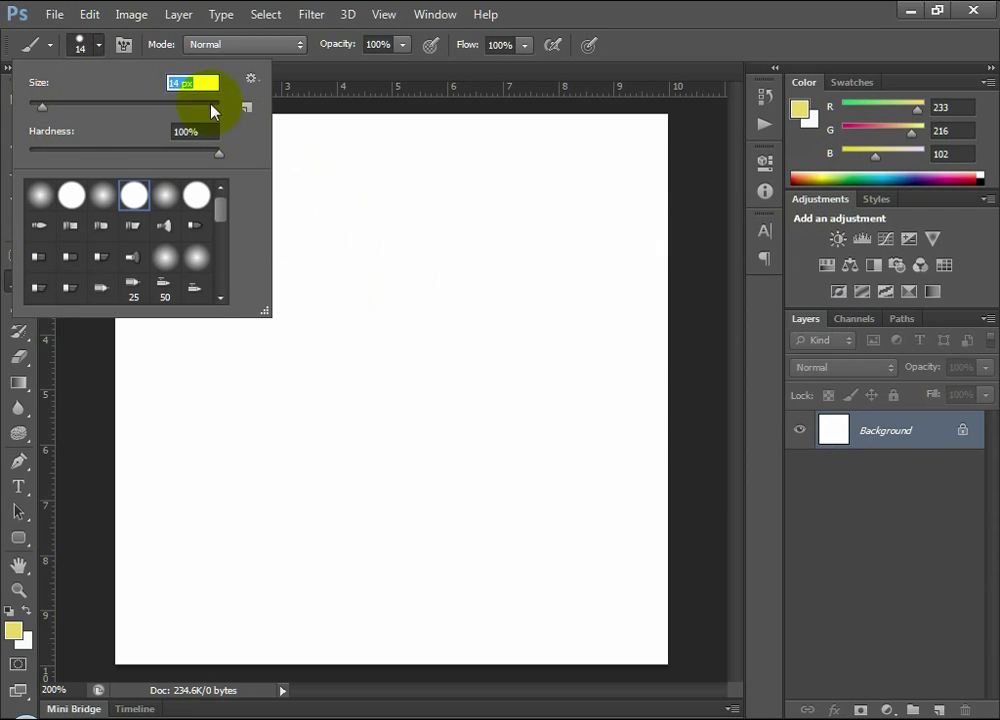
{"action": "left_click", "coordinate": [38, 196]}
{"action": "left_click", "coordinate": [71, 196]}
{"action": "left_click", "coordinate": [38, 196]}
{"action": "left_click", "coordinate": [71, 196]}
{"action": "left_click", "coordinate": [40, 200]}
{"action": "left_click", "coordinate": [66, 200]}
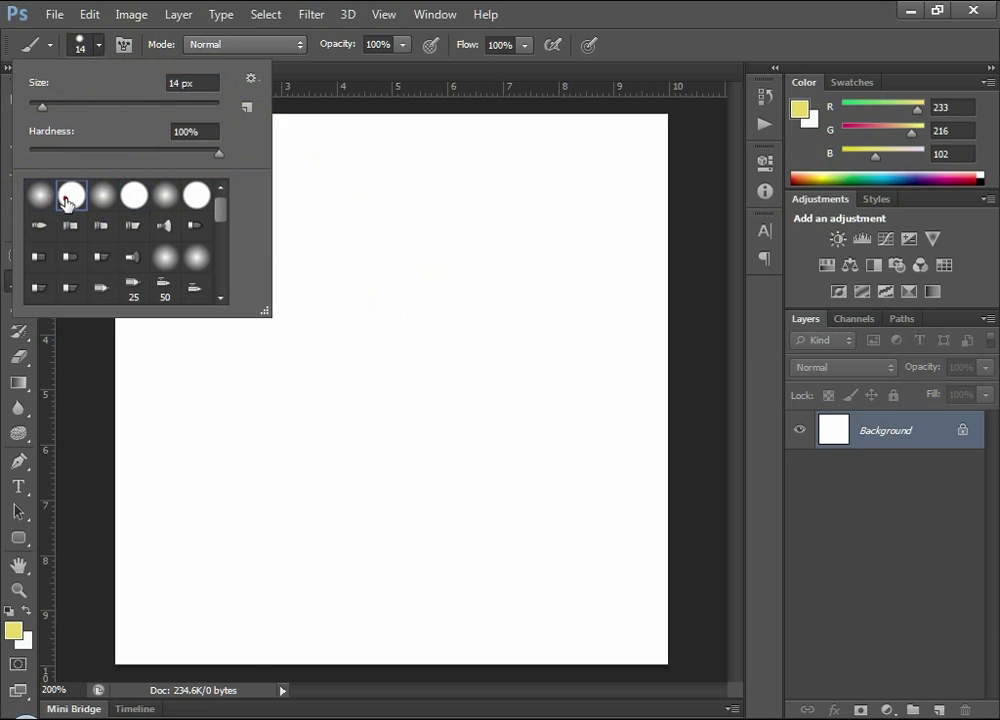
Step: Paint a C-shaped yellow stroke near the middle of the canvas with the soft round brush
{"action": "left_click", "coordinate": [38, 198]}
{"action": "left_click", "coordinate": [446, 294]}
{"action": "mouse_move", "coordinate": [418, 272]}
{"action": "left_mouse_down"}
{"action": "mouse_move", "coordinate": [431, 364]}
{"action": "mouse_move", "coordinate": [449, 297]}
{"action": "left_mouse_up"}
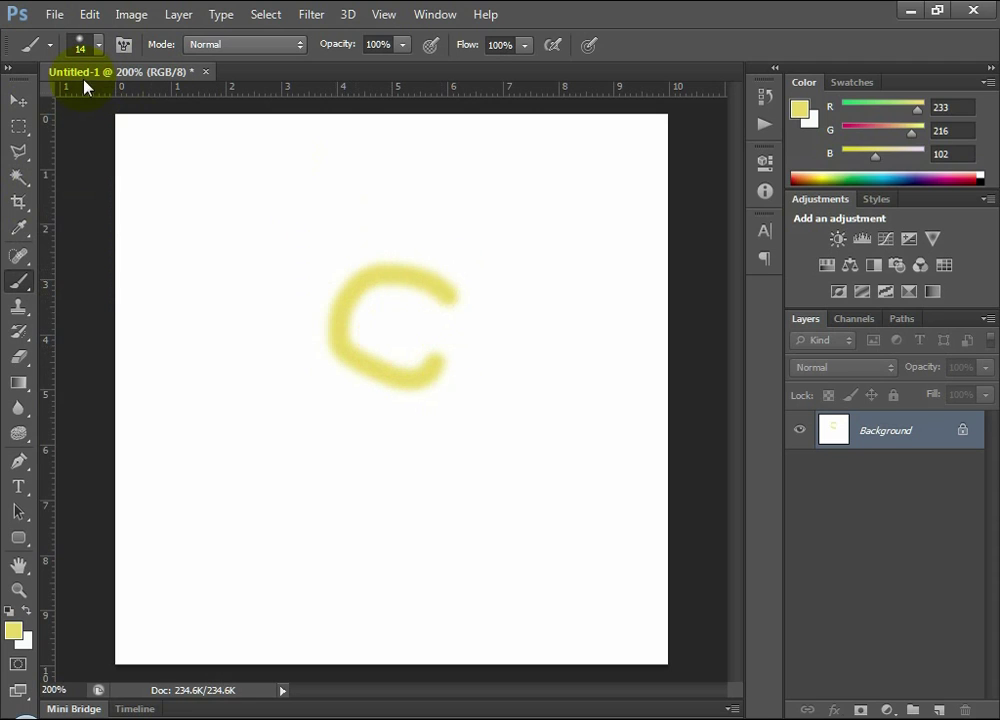
Step: Paint a long, bending yellow stroke across the canvas's upper right area with the hard round brush
{"action": "left_click", "coordinate": [80, 44]}
{"action": "left_click", "coordinate": [71, 195]}
{"action": "left_click", "coordinate": [485, 197]}
{"action": "mouse_move", "coordinate": [508, 175]}
{"action": "left_mouse_down"}
{"action": "mouse_move", "coordinate": [392, 182]}
{"action": "mouse_move", "coordinate": [379, 197]}
{"action": "mouse_move", "coordinate": [501, 212]}
{"action": "mouse_move", "coordinate": [566, 284]}
{"action": "mouse_move", "coordinate": [558, 316]}
{"action": "mouse_move", "coordinate": [614, 285]}
{"action": "left_mouse_up"}
{"action": "left_click_drag", "start_coordinate": [619, 236], "coordinate": [580, 162]}
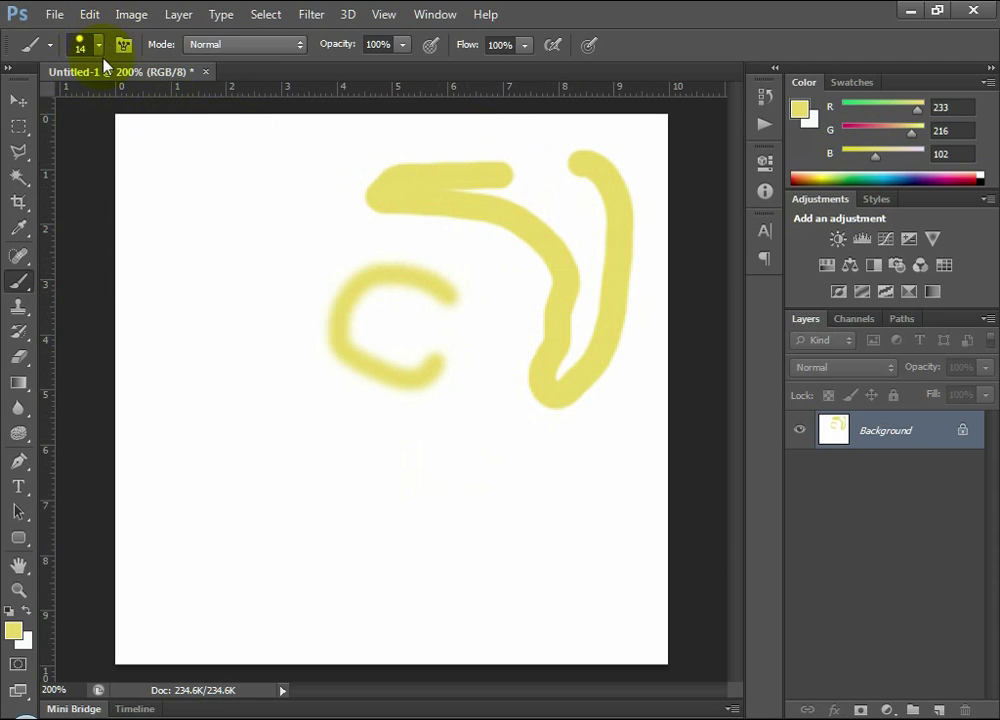
Step: Select the rectangular area around both yellow strokes, fill it with white and remove the selection
{"action": "left_click", "coordinate": [20, 127]}
{"action": "left_click_drag", "start_coordinate": [194, 125], "coordinate": [644, 456]}
{"action": "left_click", "coordinate": [645, 470]}
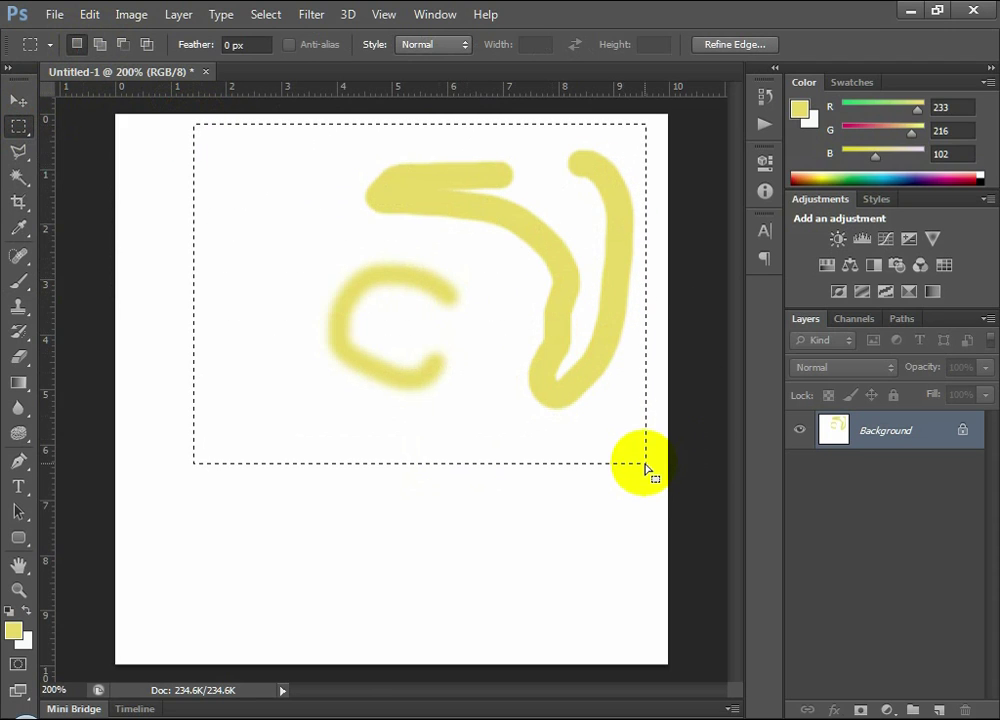
{"action": "key", "text": "shift+F5"}
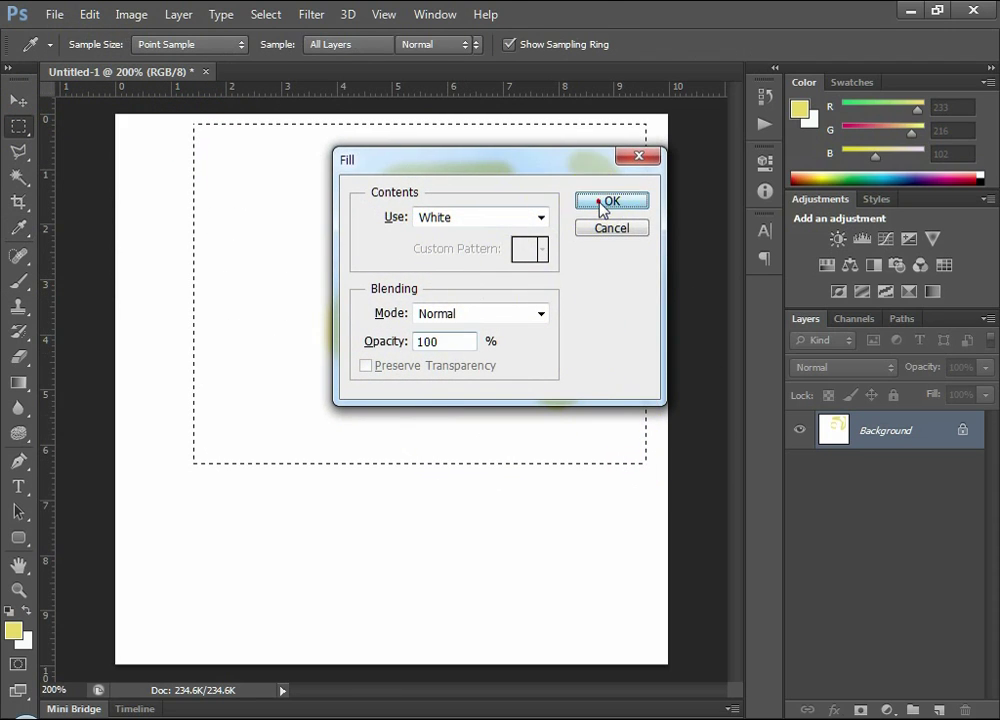
{"action": "left_click", "coordinate": [599, 207]}
{"action": "left_click", "coordinate": [155, 141]}
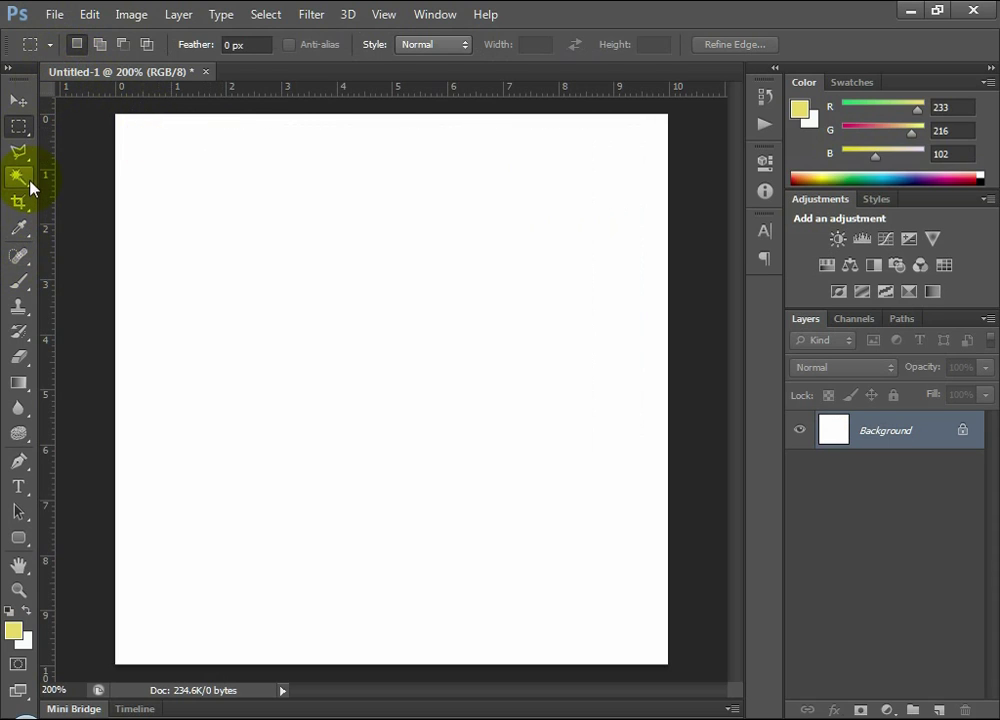
Step: Paint a simple yellow human figure with head, neck, torso, arms, legs and feet in the middle of the canvas using the 14 px brush
{"action": "left_click", "coordinate": [17, 283]}
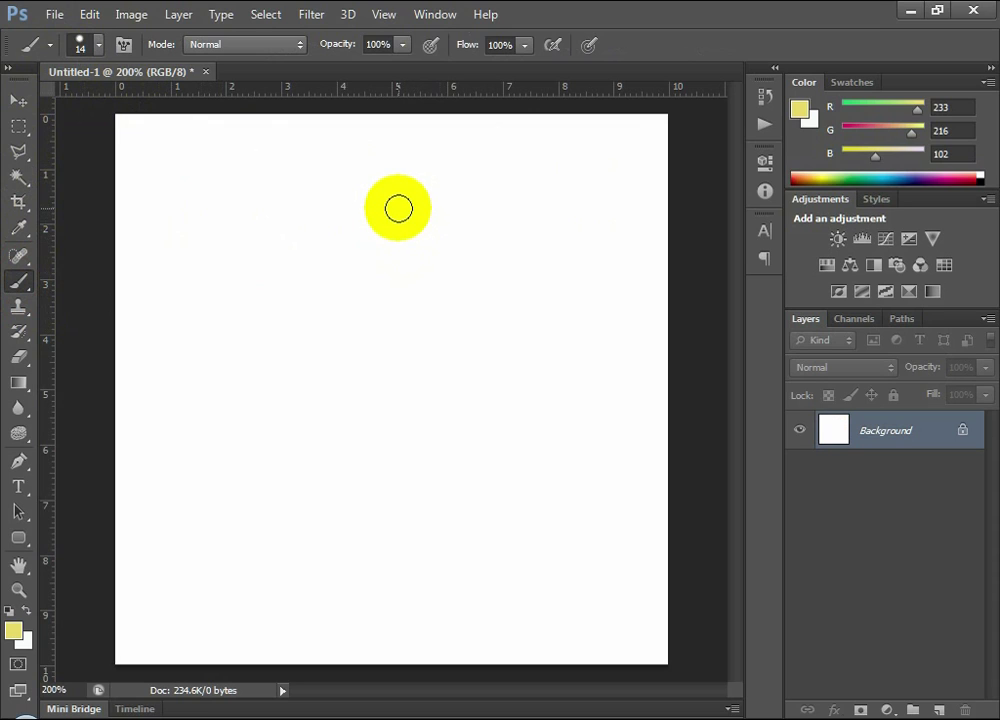
{"action": "mouse_move", "coordinate": [385, 195]}
{"action": "left_mouse_down"}
{"action": "mouse_move", "coordinate": [351, 241]}
{"action": "mouse_move", "coordinate": [378, 269]}
{"action": "mouse_move", "coordinate": [404, 270]}
{"action": "mouse_move", "coordinate": [422, 238]}
{"action": "mouse_move", "coordinate": [415, 208]}
{"action": "mouse_move", "coordinate": [392, 202]}
{"action": "mouse_move", "coordinate": [370, 226]}
{"action": "mouse_move", "coordinate": [402, 224]}
{"action": "left_mouse_up"}
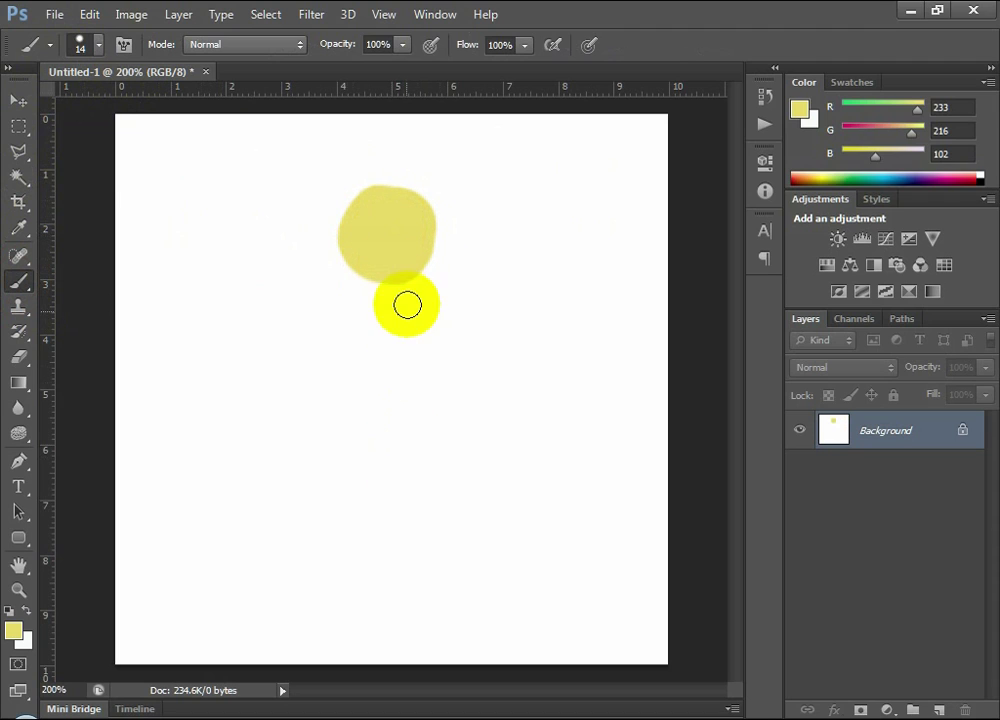
{"action": "mouse_move", "coordinate": [389, 283]}
{"action": "left_mouse_down"}
{"action": "mouse_move", "coordinate": [393, 333]}
{"action": "mouse_move", "coordinate": [391, 320]}
{"action": "mouse_move", "coordinate": [370, 327]}
{"action": "mouse_move", "coordinate": [349, 371]}
{"action": "mouse_move", "coordinate": [354, 413]}
{"action": "mouse_move", "coordinate": [385, 435]}
{"action": "mouse_move", "coordinate": [407, 407]}
{"action": "mouse_move", "coordinate": [404, 321]}
{"action": "mouse_move", "coordinate": [382, 317]}
{"action": "mouse_move", "coordinate": [366, 377]}
{"action": "mouse_move", "coordinate": [385, 416]}
{"action": "mouse_move", "coordinate": [393, 323]}
{"action": "mouse_move", "coordinate": [381, 356]}
{"action": "mouse_move", "coordinate": [385, 395]}
{"action": "mouse_move", "coordinate": [357, 359]}
{"action": "mouse_move", "coordinate": [355, 329]}
{"action": "mouse_move", "coordinate": [273, 414]}
{"action": "mouse_move", "coordinate": [385, 352]}
{"action": "mouse_move", "coordinate": [412, 315]}
{"action": "mouse_move", "coordinate": [401, 327]}
{"action": "mouse_move", "coordinate": [480, 404]}
{"action": "mouse_move", "coordinate": [375, 432]}
{"action": "mouse_move", "coordinate": [348, 580]}
{"action": "left_mouse_up"}
{"action": "mouse_move", "coordinate": [391, 442]}
{"action": "left_mouse_down"}
{"action": "mouse_move", "coordinate": [429, 576]}
{"action": "mouse_move", "coordinate": [422, 583]}
{"action": "left_mouse_up"}
{"action": "left_click_drag", "start_coordinate": [327, 583], "coordinate": [352, 586]}
{"action": "left_click_drag", "start_coordinate": [433, 582], "coordinate": [446, 584]}
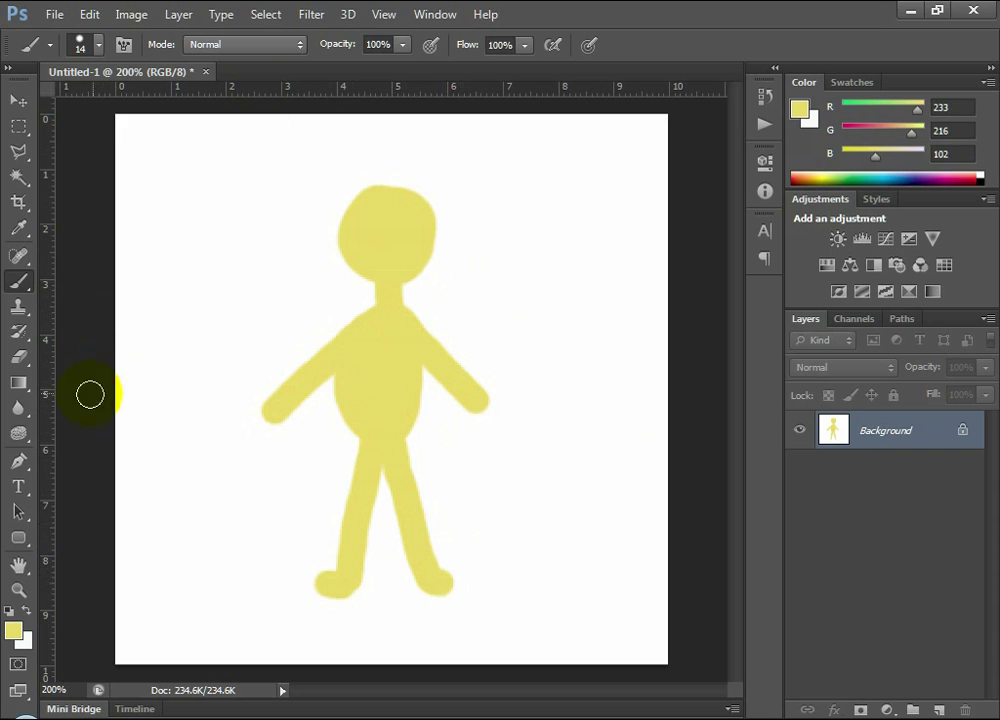
Step: Set the foreground color to the dark olive 4a4101
{"action": "left_click", "coordinate": [12, 632]}
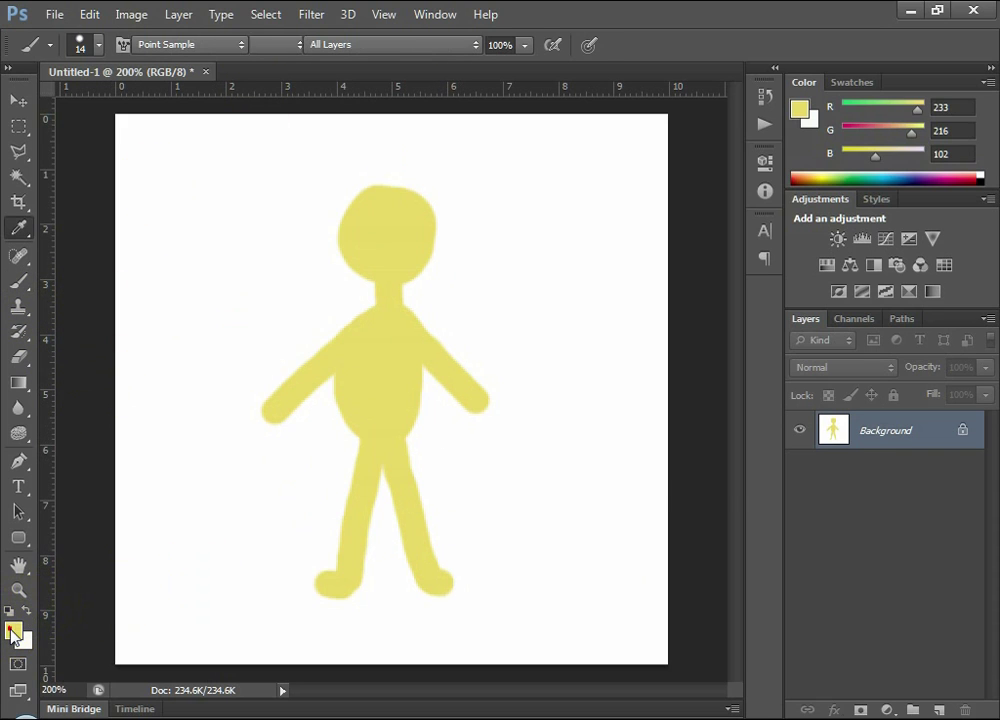
{"action": "left_click", "coordinate": [577, 371]}
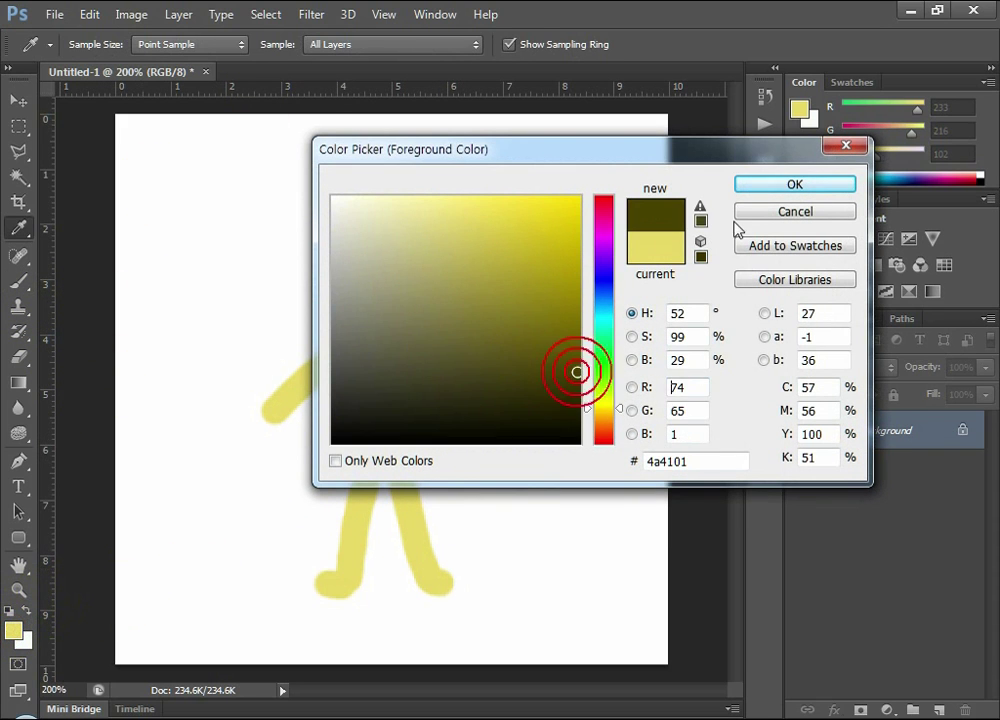
{"action": "left_click", "coordinate": [797, 187]}
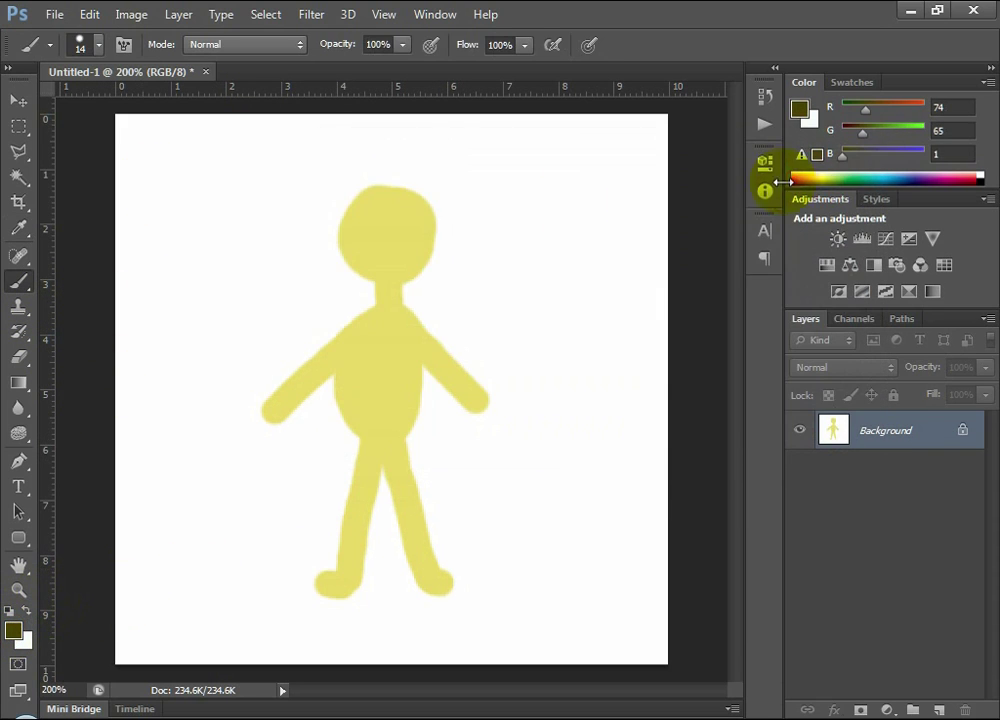
Step: Set the brush size to 7 px and dot two dark eyes on the figure's face
{"action": "right_click", "coordinate": [22, 288]}
{"action": "left_click", "coordinate": [27, 285]}
{"action": "left_click", "coordinate": [99, 45]}
{"action": "left_click_drag", "start_coordinate": [41, 106], "coordinate": [36, 106]}
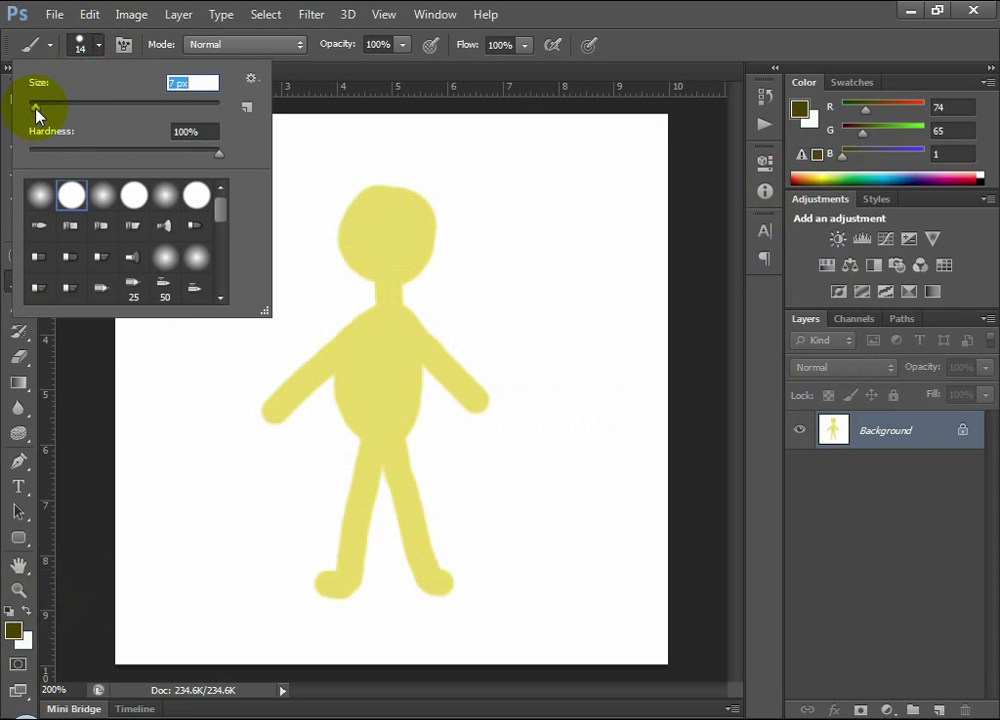
{"action": "left_click", "coordinate": [369, 230]}
{"action": "left_click", "coordinate": [407, 230]}
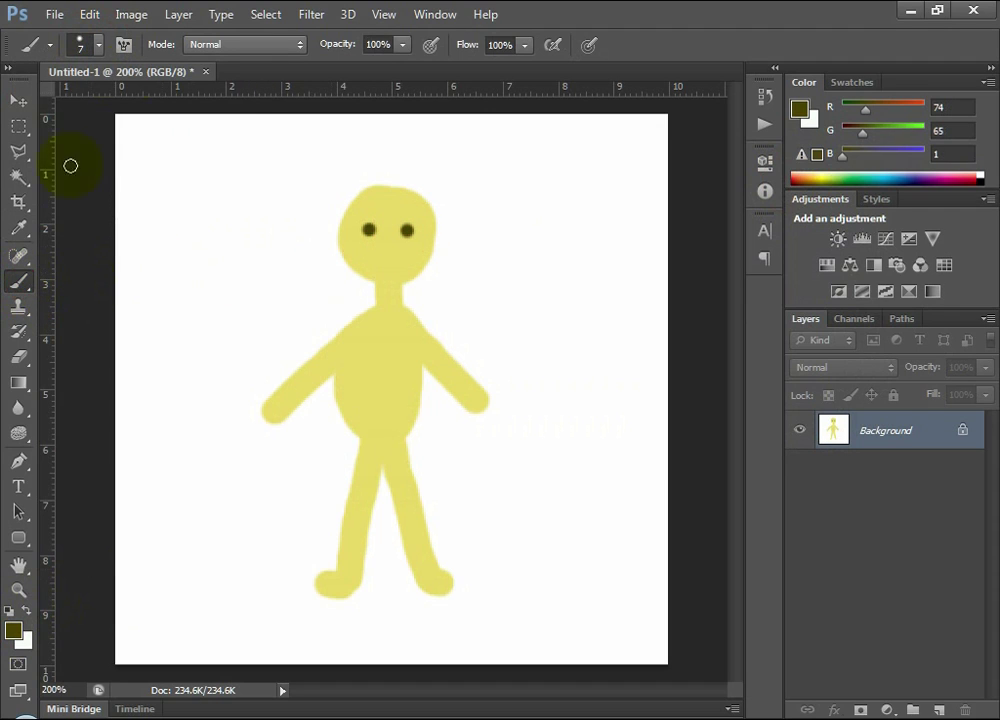
Step: Paint filled dark hair with a jagged fringe on the figure's head, and add a short mouth line using a 3 px brush
{"action": "left_click", "coordinate": [99, 47]}
{"action": "left_click_drag", "start_coordinate": [34, 106], "coordinate": [32, 106]}
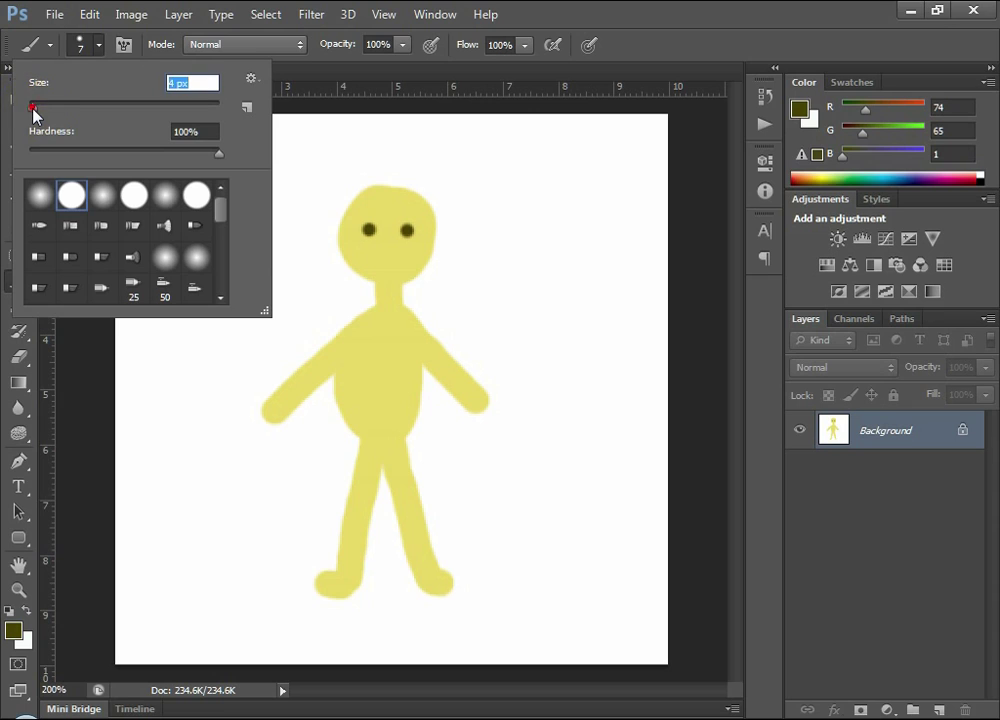
{"action": "left_click", "coordinate": [342, 205]}
{"action": "mouse_move", "coordinate": [346, 205]}
{"action": "left_mouse_down"}
{"action": "mouse_move", "coordinate": [379, 203]}
{"action": "mouse_move", "coordinate": [444, 206]}
{"action": "mouse_move", "coordinate": [408, 181]}
{"action": "mouse_move", "coordinate": [347, 196]}
{"action": "left_mouse_up"}
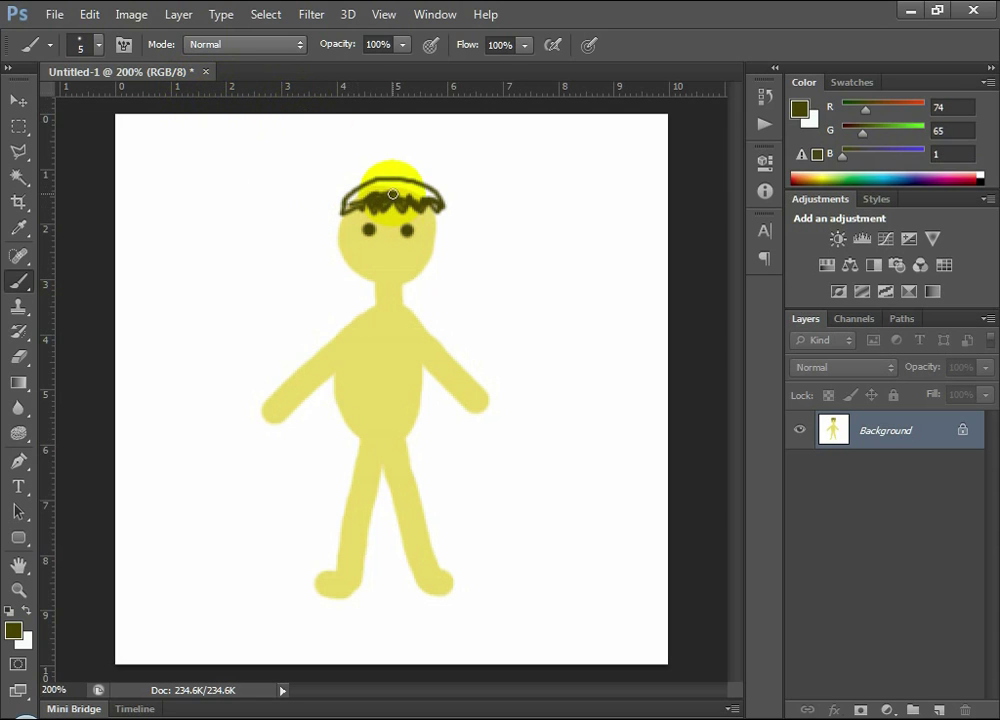
{"action": "mouse_move", "coordinate": [402, 193]}
{"action": "left_mouse_down"}
{"action": "mouse_move", "coordinate": [382, 196]}
{"action": "mouse_move", "coordinate": [375, 172]}
{"action": "mouse_move", "coordinate": [406, 170]}
{"action": "mouse_move", "coordinate": [433, 198]}
{"action": "left_mouse_up"}
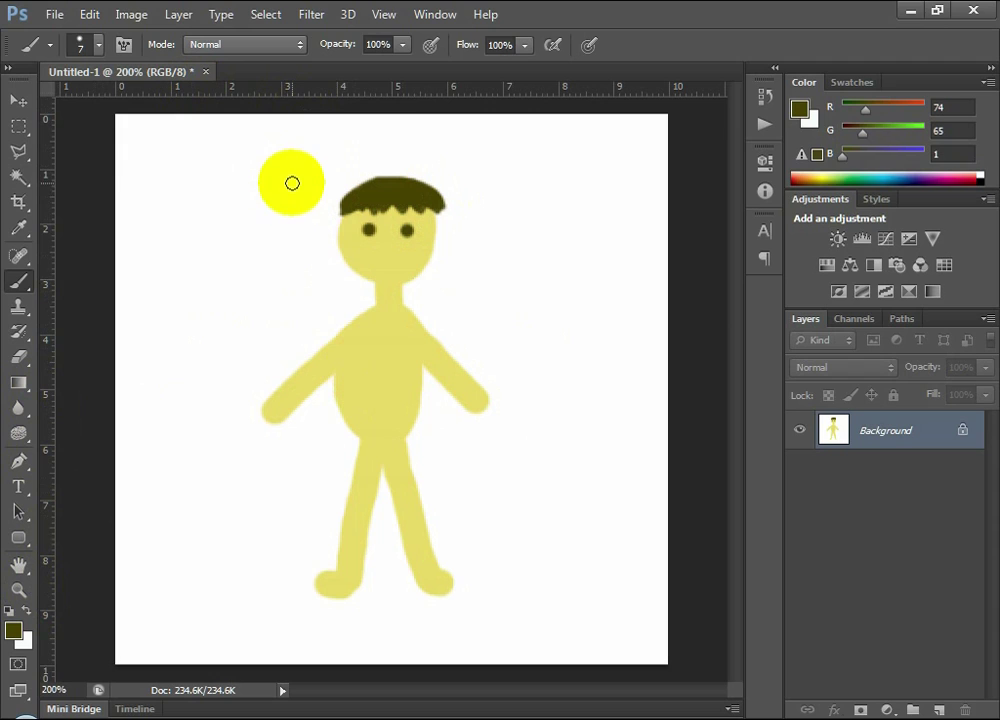
{"action": "key", "text": "bracketleft"}
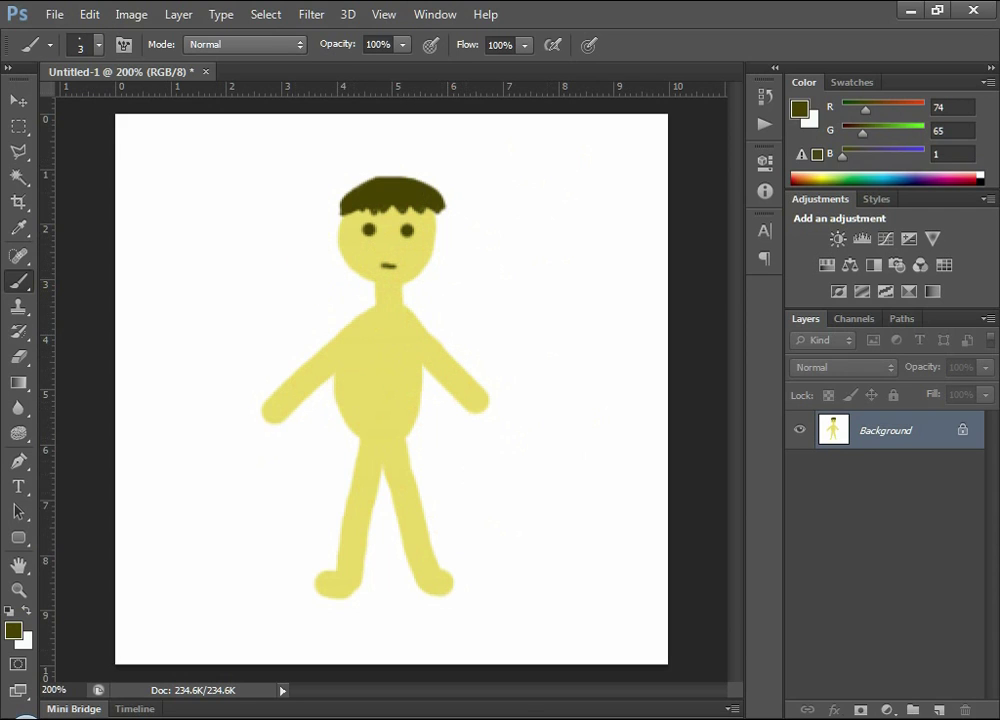
Step: Switch to the paper doll picture in Windows Photo Viewer to examine the doll and its separate clothes, and return to the Photoshop drawing
{"action": "mouse_move", "coordinate": [304, 719]}
{"action": "left_click", "coordinate": [236, 648]}
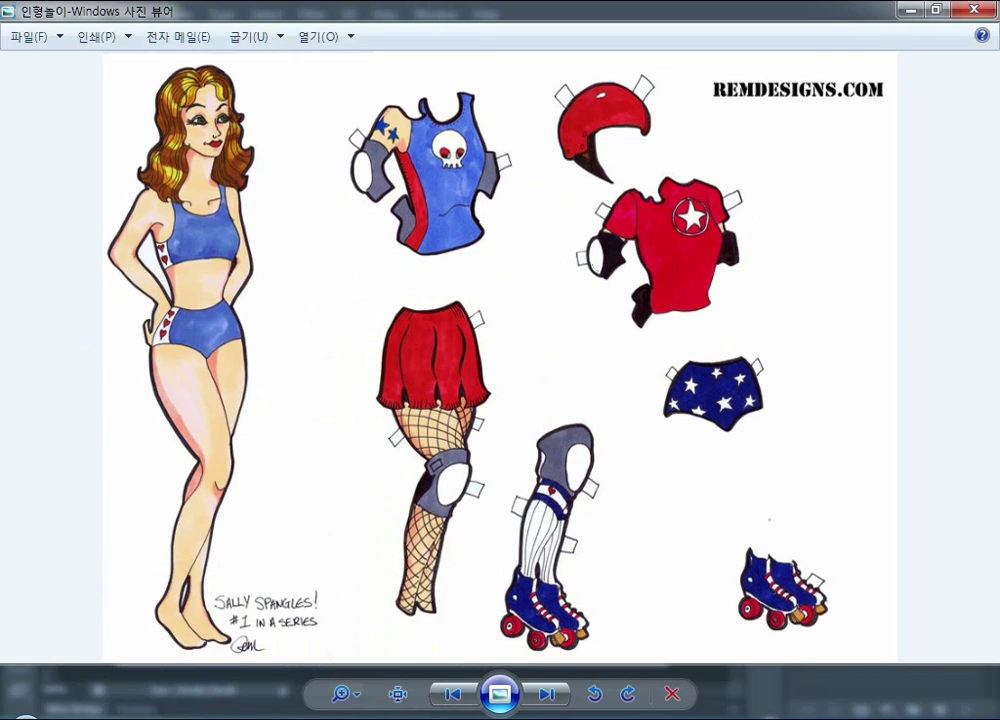
{"action": "mouse_move", "coordinate": [257, 716]}
{"action": "left_click", "coordinate": [250, 640]}
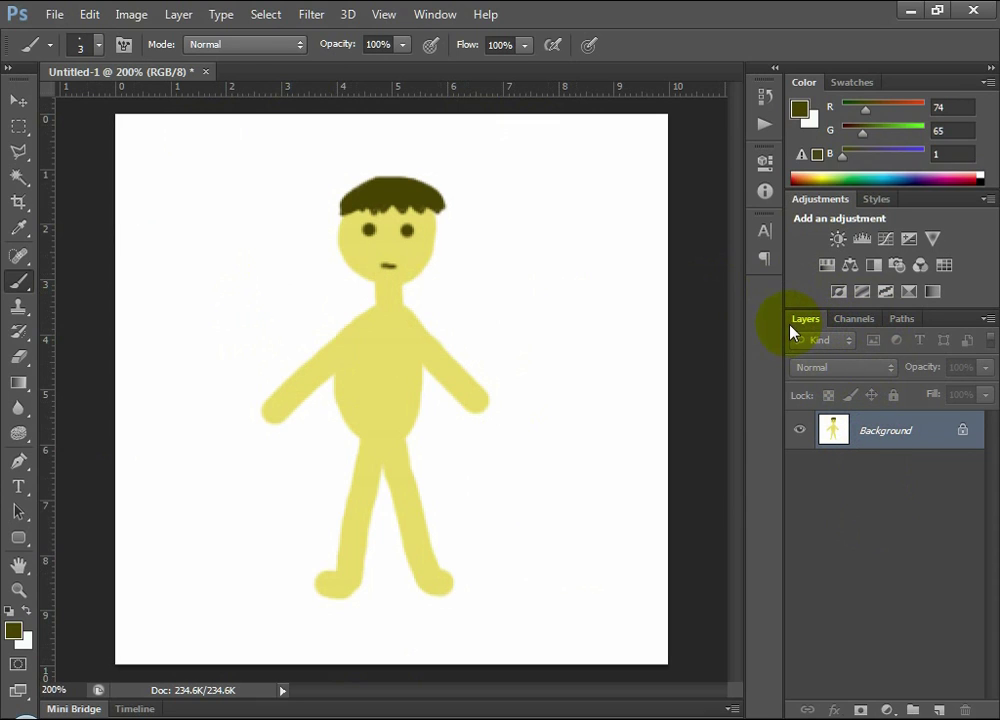
Step: Look through the drawing's channels and paths, and return to its layer list
{"action": "left_click", "coordinate": [842, 325]}
{"action": "left_click", "coordinate": [893, 319]}
{"action": "left_click", "coordinate": [862, 319]}
{"action": "left_click", "coordinate": [898, 319]}
{"action": "left_click", "coordinate": [855, 320]}
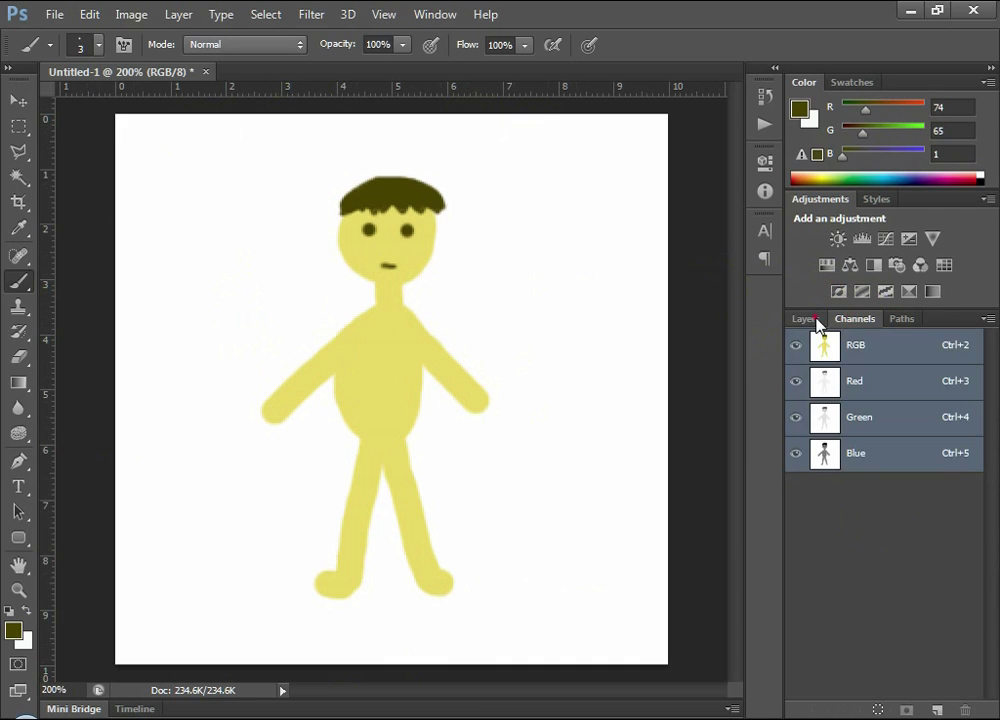
{"action": "left_click", "coordinate": [803, 320]}
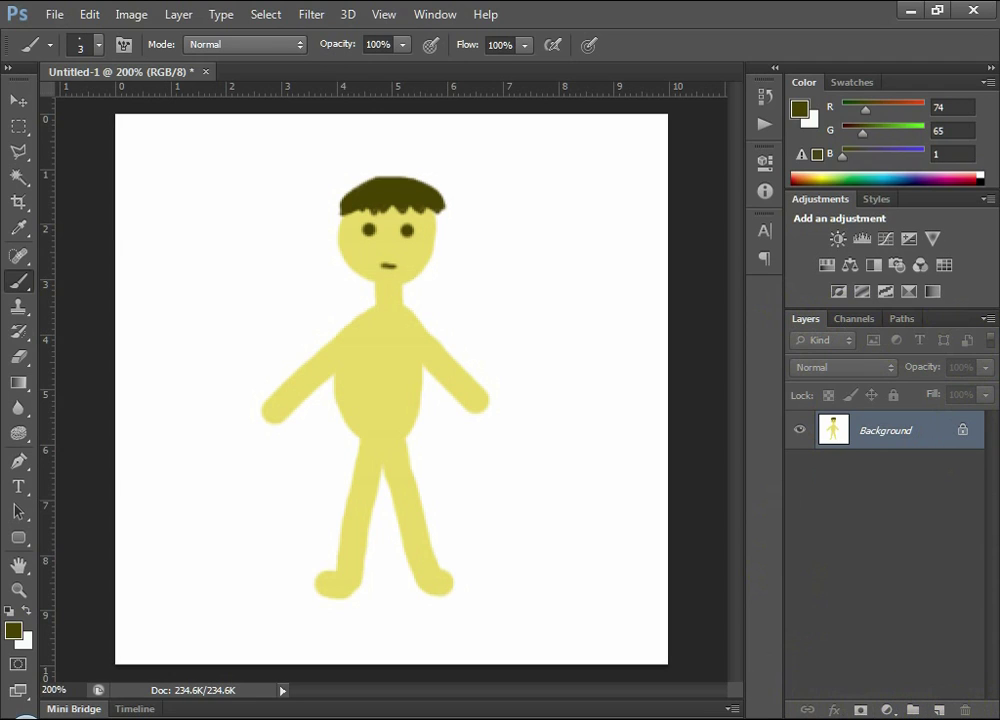
Step: Add three empty layers above the Background, delete the upper two and deselect the remaining one
{"action": "left_click", "coordinate": [940, 710]}
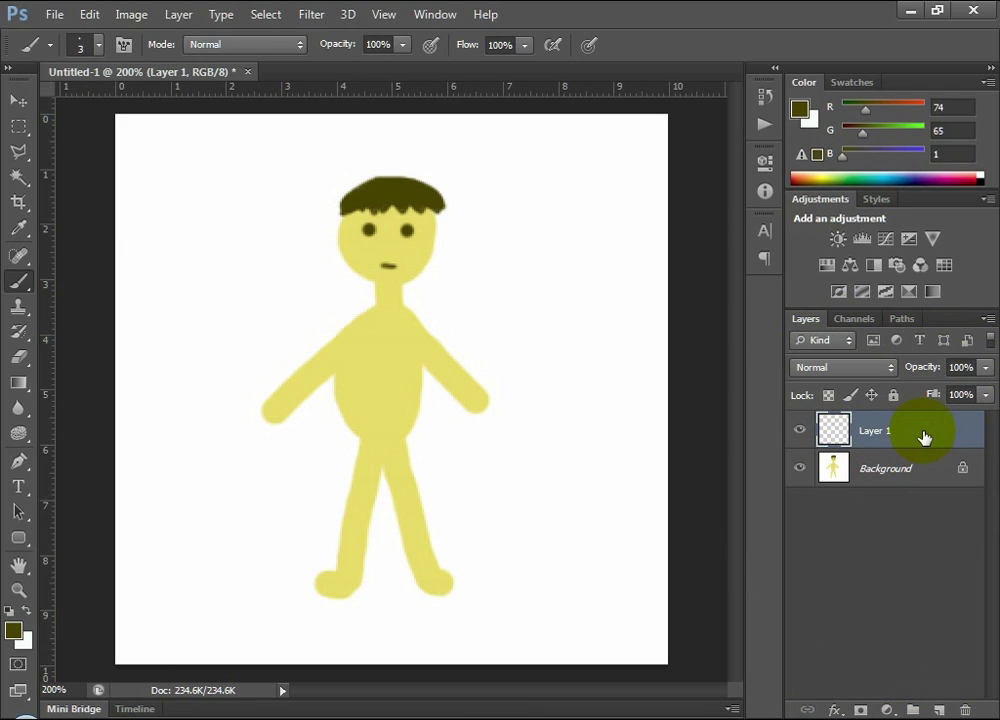
{"action": "left_click", "coordinate": [940, 710]}
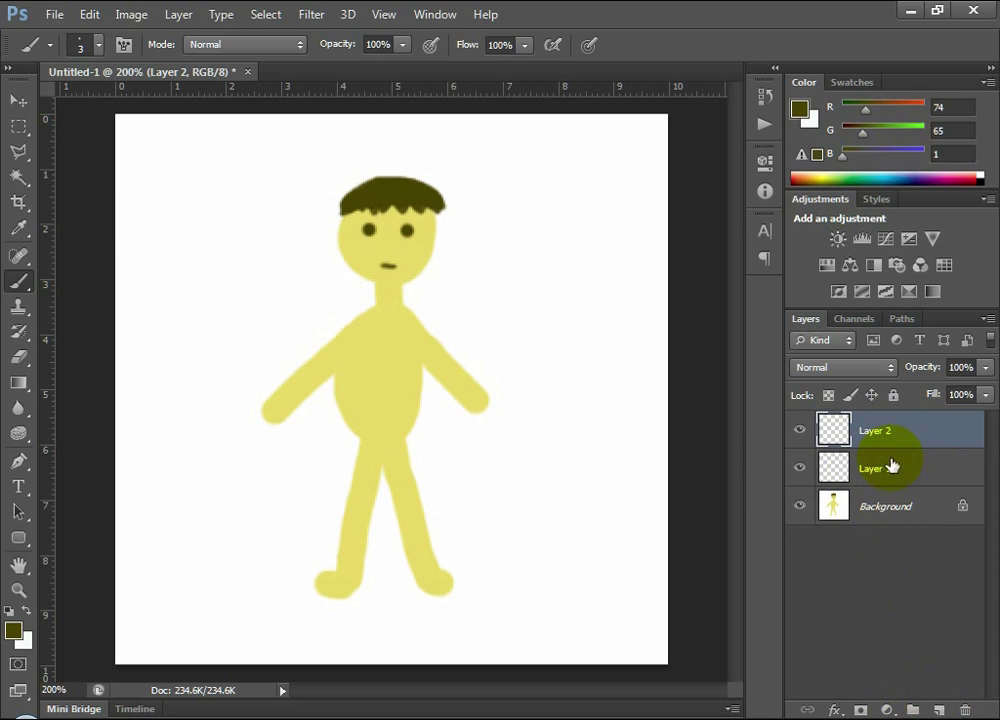
{"action": "left_click", "coordinate": [940, 710]}
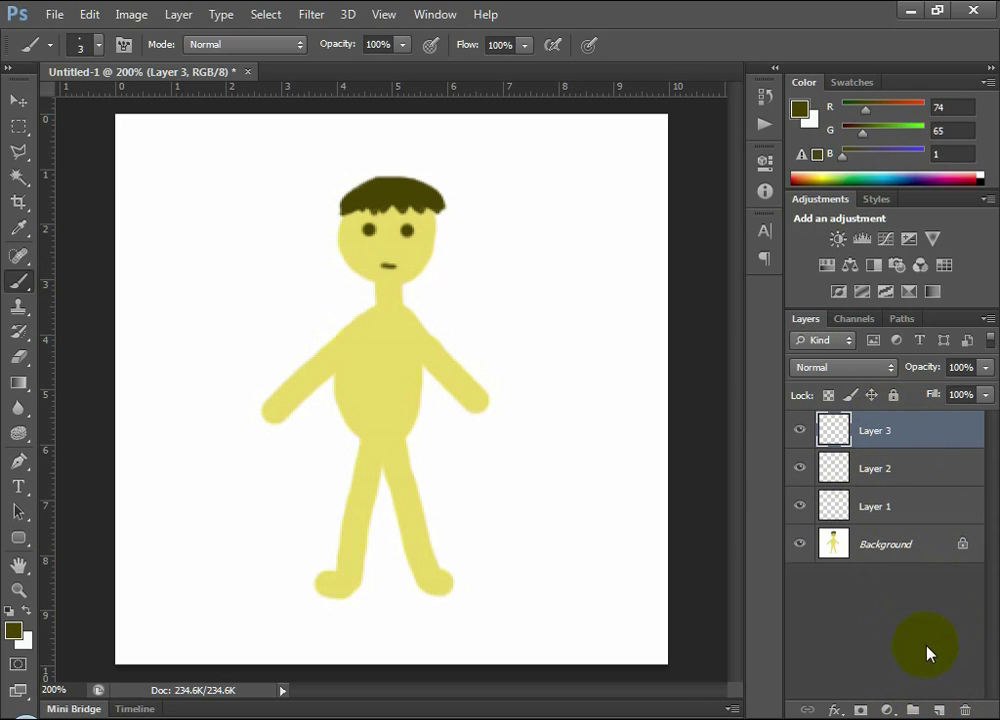
{"action": "left_click_drag", "start_coordinate": [873, 432], "coordinate": [965, 707]}
{"action": "left_click", "coordinate": [939, 709]}
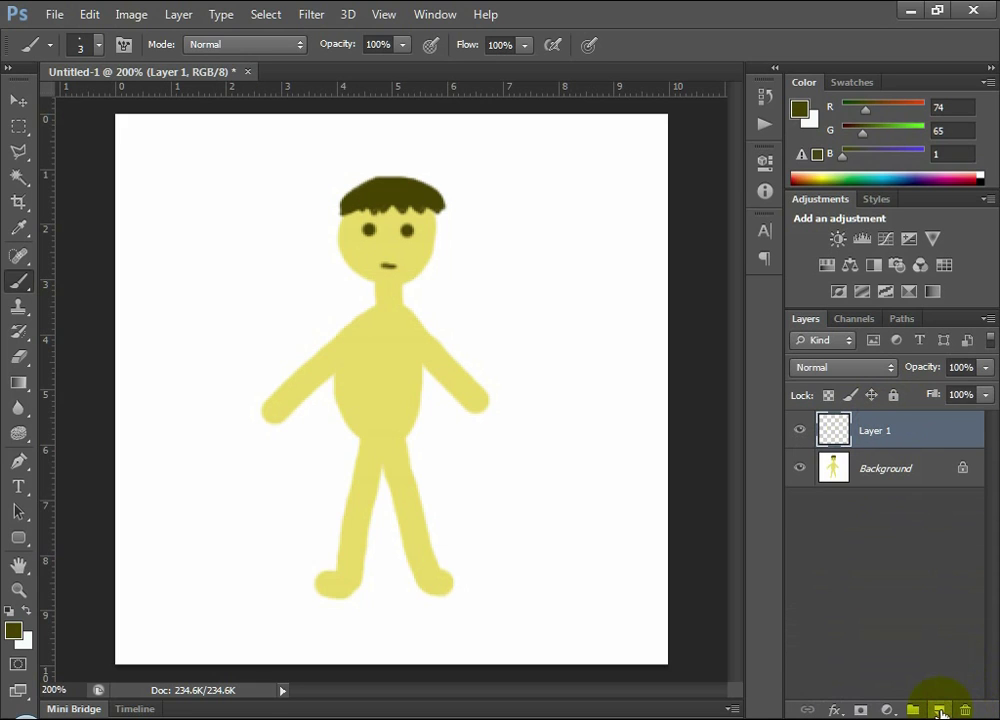
{"action": "left_click", "coordinate": [922, 636]}
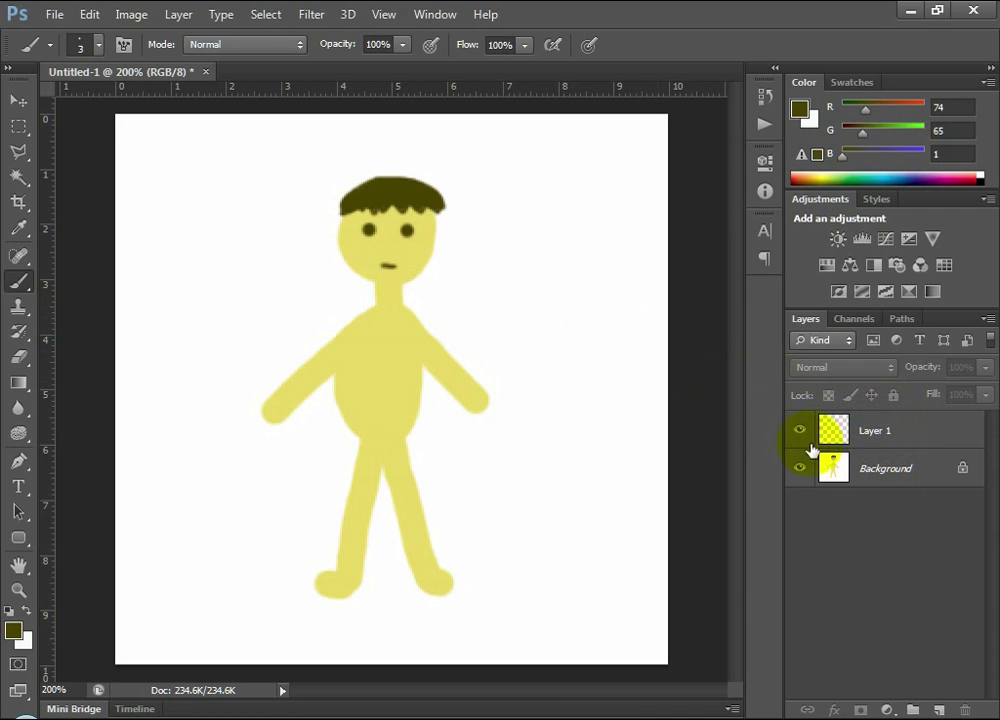
Step: Rename the empty layer above the Background as 상의
{"action": "double_click", "coordinate": [876, 434]}
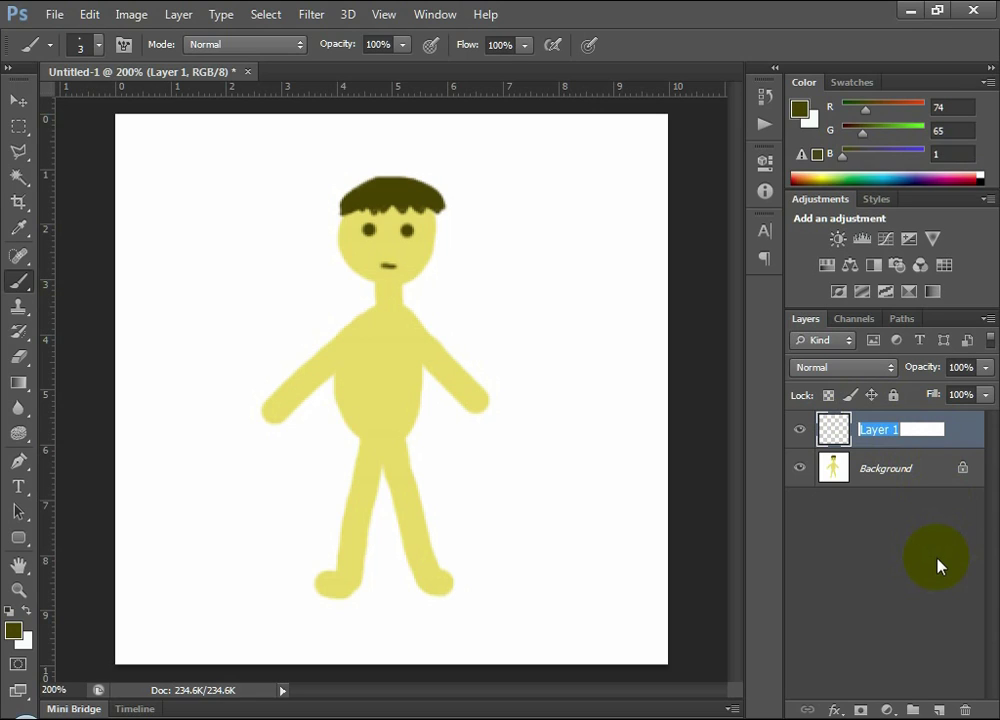
{"action": "type", "text": "상의"}
{"action": "key", "text": "Return"}
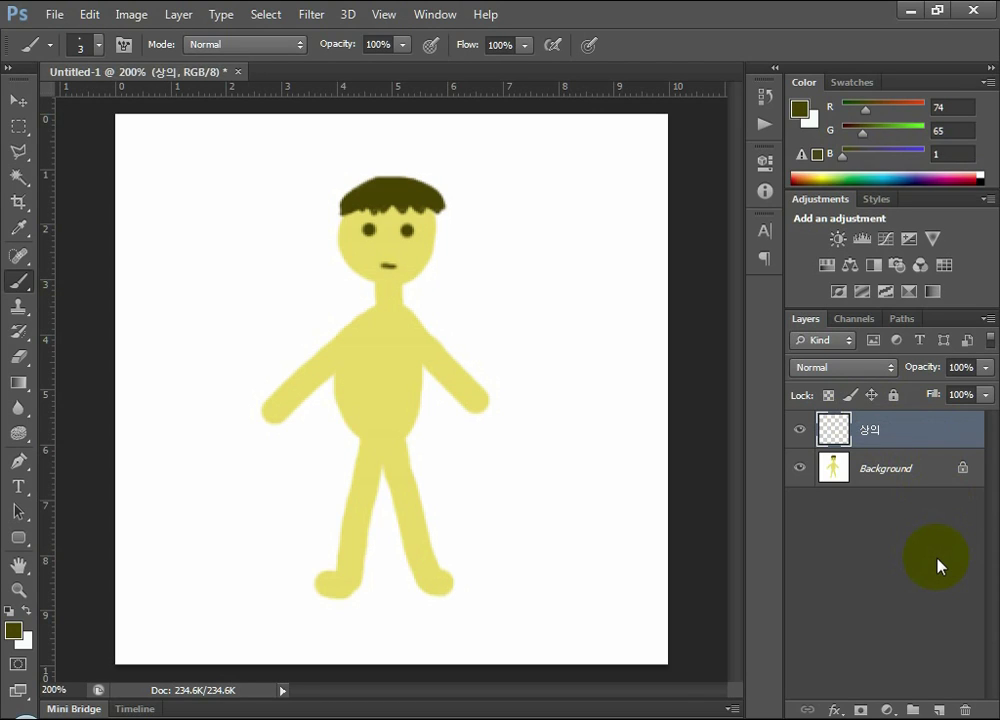
Step: Convert the Background into a regular layer named 알몸
{"action": "double_click", "coordinate": [885, 476]}
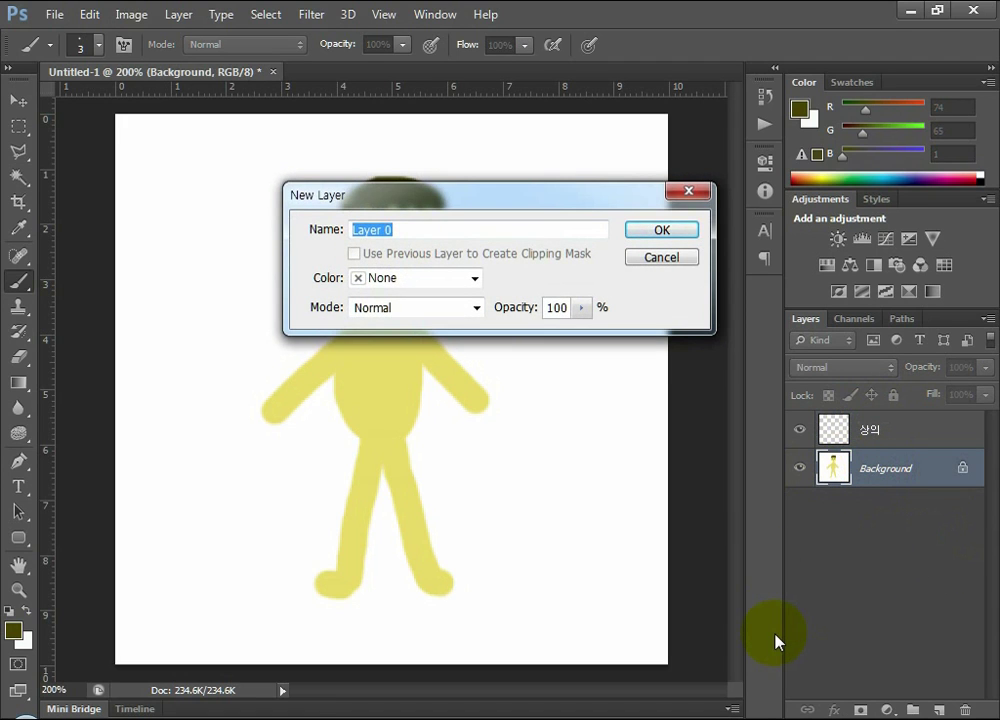
{"action": "type", "text": "사"}
{"action": "type", "text": "몸"}
{"action": "key", "text": "Return"}
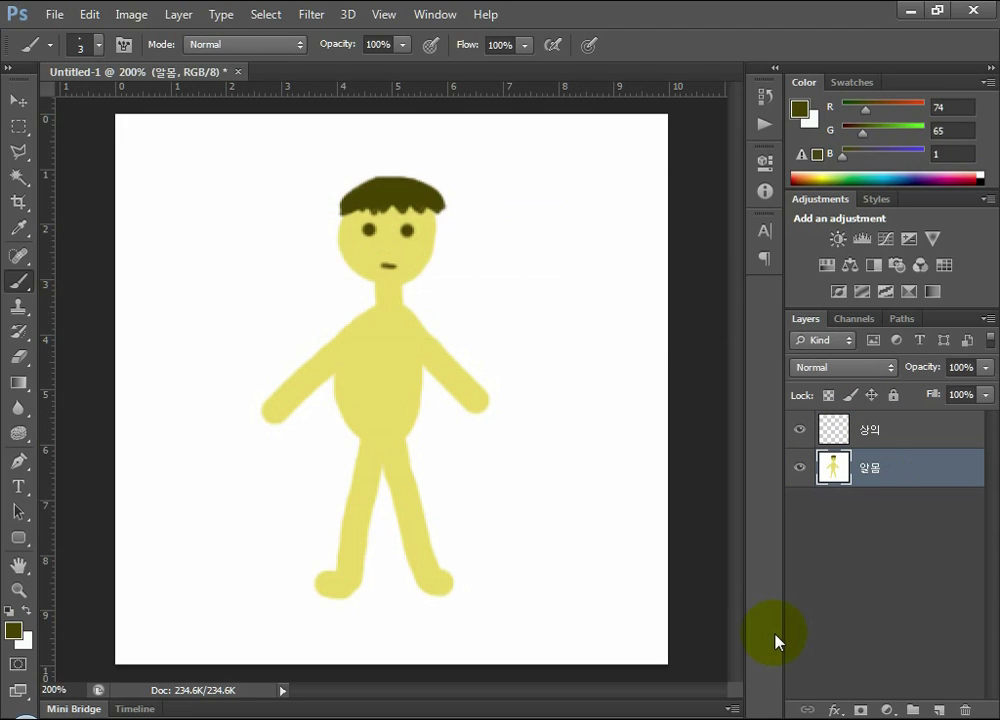
Step: Switch the active layer back and forth between 상의 and 알몸, ending with 상의 active
{"action": "left_click", "coordinate": [872, 436]}
{"action": "left_click", "coordinate": [873, 465]}
{"action": "left_click", "coordinate": [872, 434]}
{"action": "left_click", "coordinate": [873, 468]}
{"action": "left_click", "coordinate": [875, 437]}
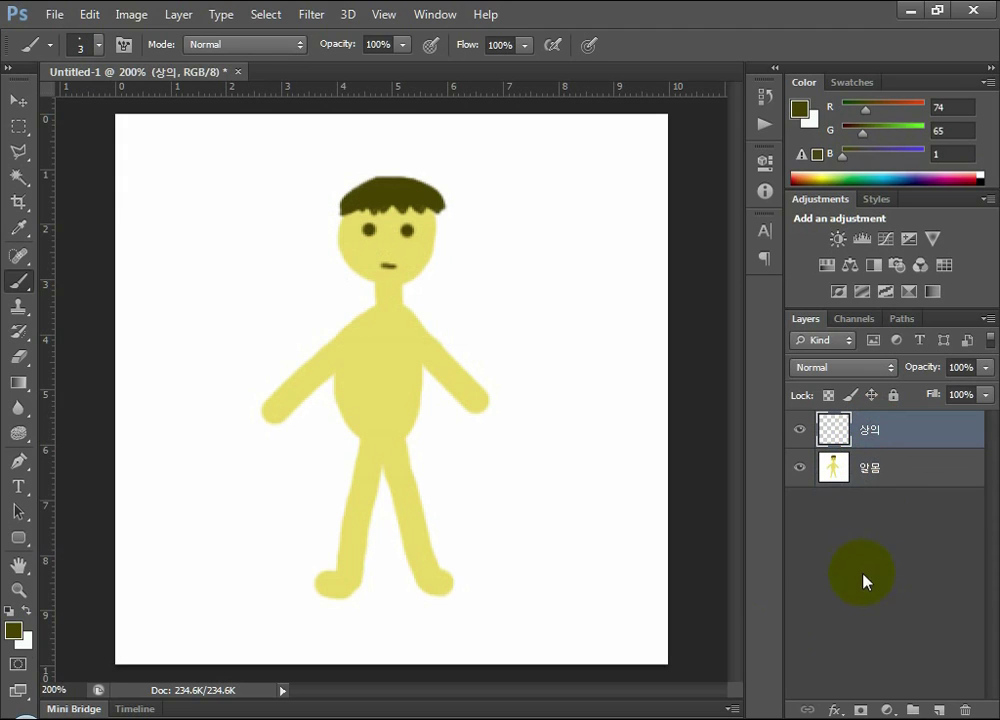
{"action": "left_click", "coordinate": [873, 468]}
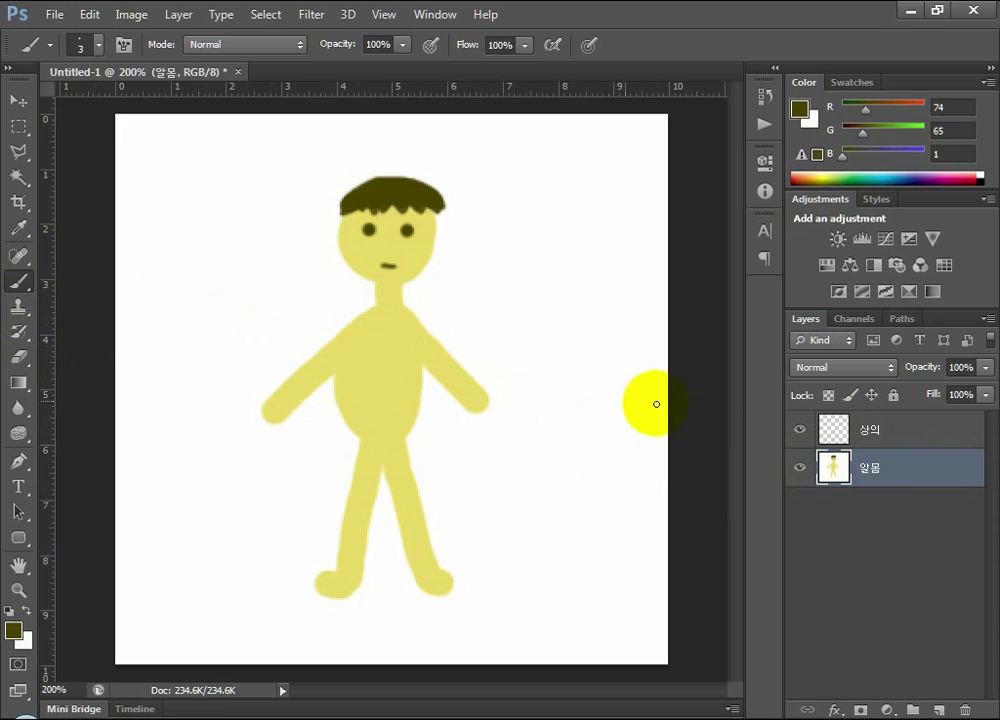
{"action": "left_click", "coordinate": [907, 427]}
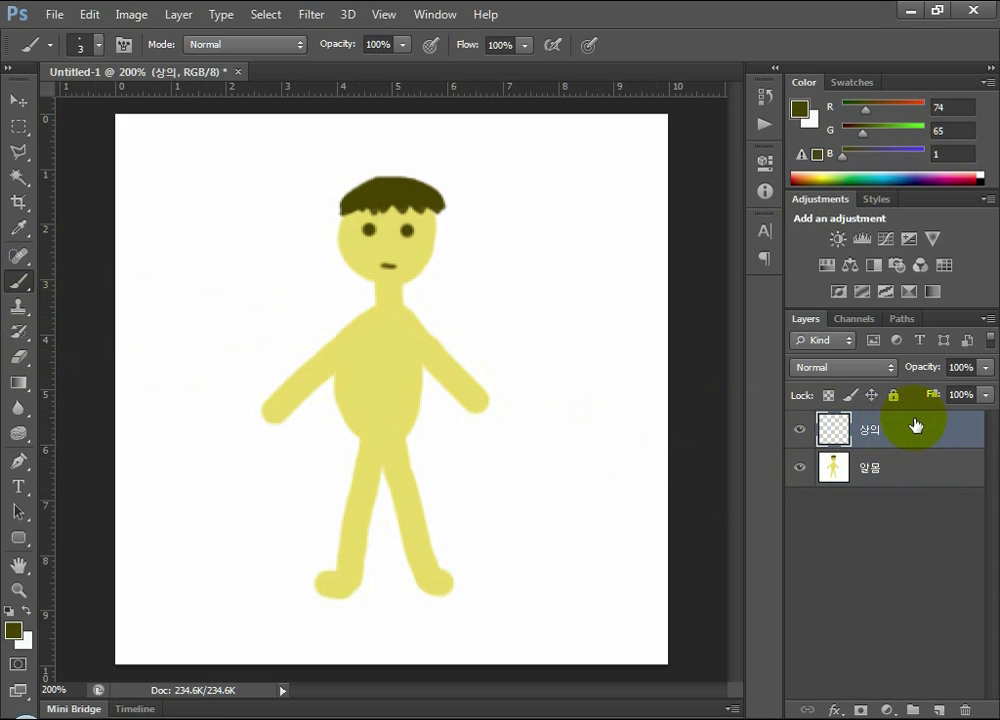
Step: Set the foreground color to a strong red with RGB values 210, 3, 13
{"action": "left_click", "coordinate": [15, 631]}
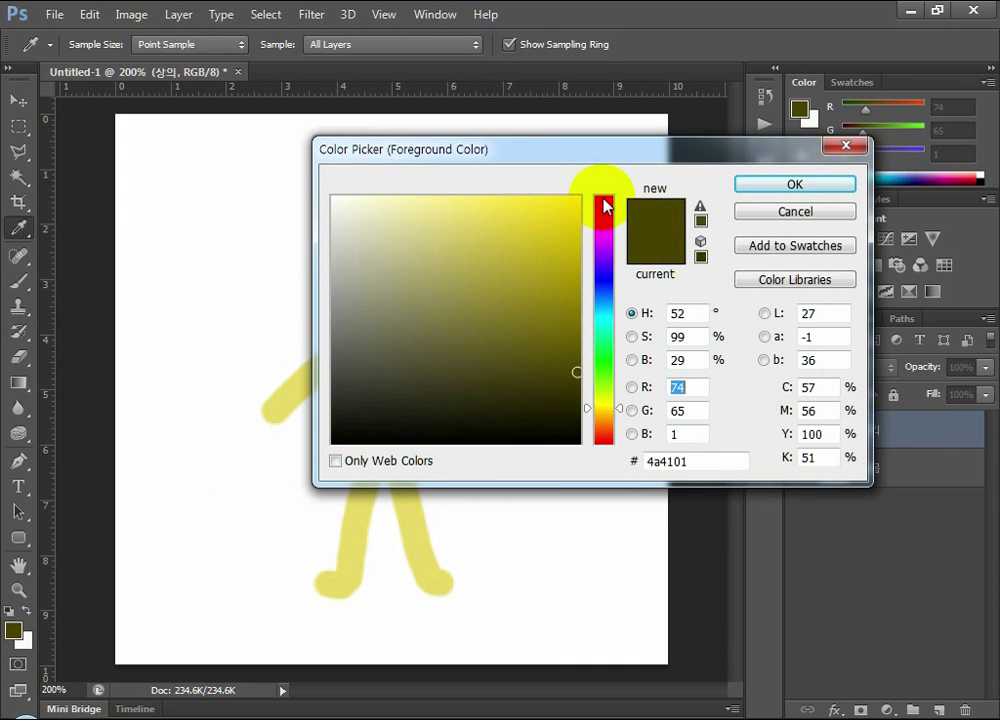
{"action": "left_click", "coordinate": [604, 202]}
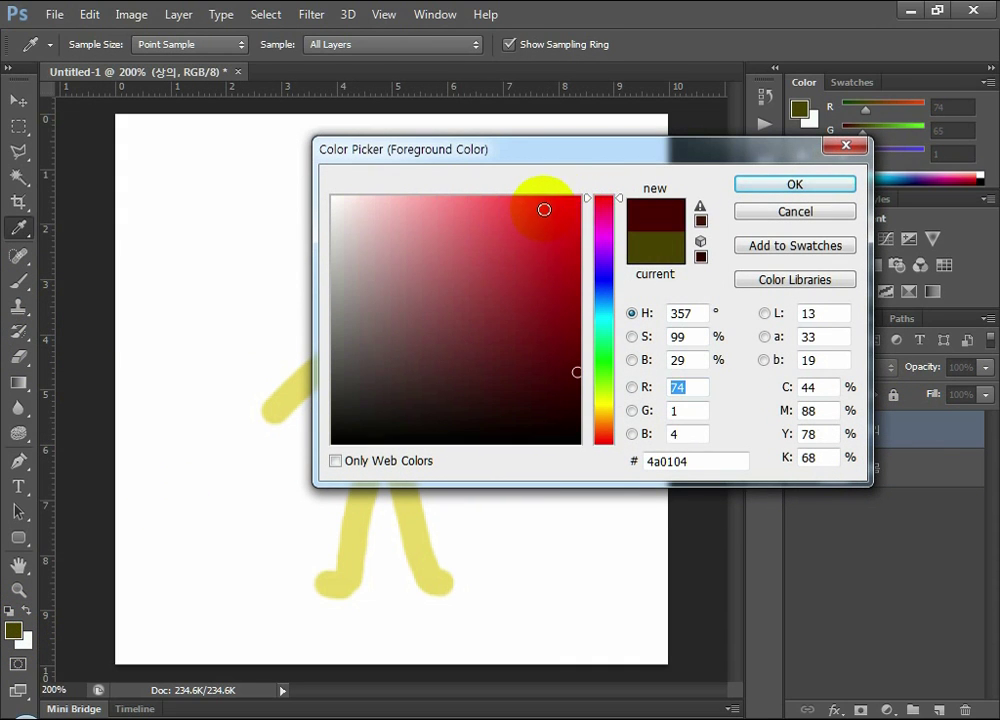
{"action": "left_click", "coordinate": [544, 209]}
{"action": "left_click", "coordinate": [576, 240]}
{"action": "left_click", "coordinate": [778, 190]}
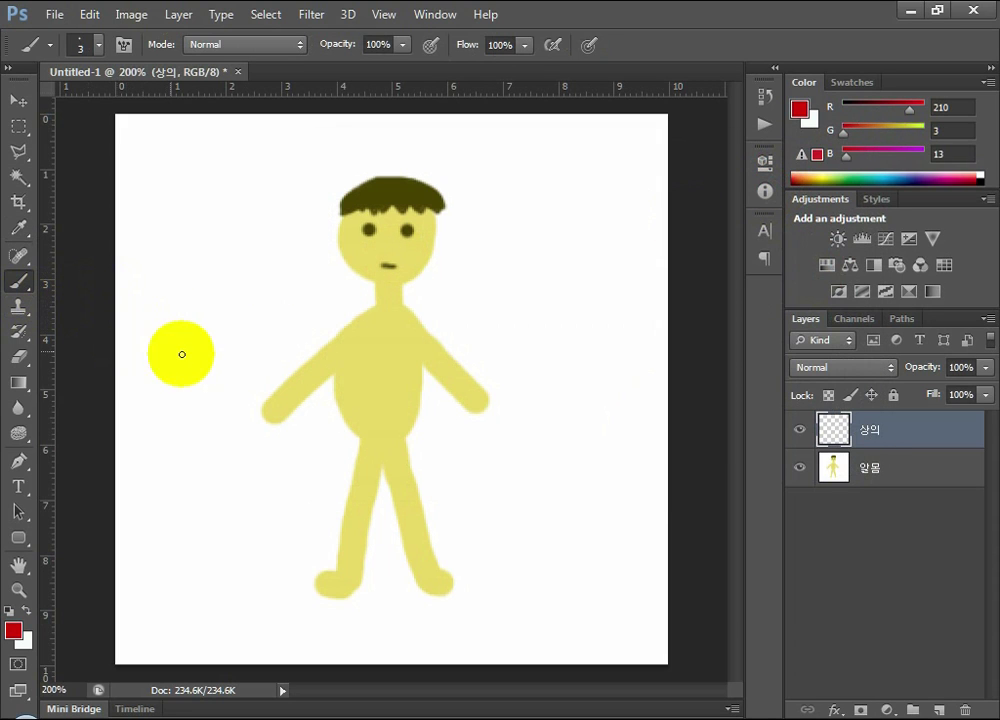
Step: Enlarge the brush to 7 px and paint a red short-sleeved T-shirt over the figure's torso on the 상의 layer
{"action": "key", "text": "bracketright"}
{"action": "key", "text": "bracketright"}
{"action": "key", "text": "bracketright"}
{"action": "key", "text": "bracketright"}
{"action": "left_click_drag", "start_coordinate": [373, 310], "coordinate": [412, 310]}
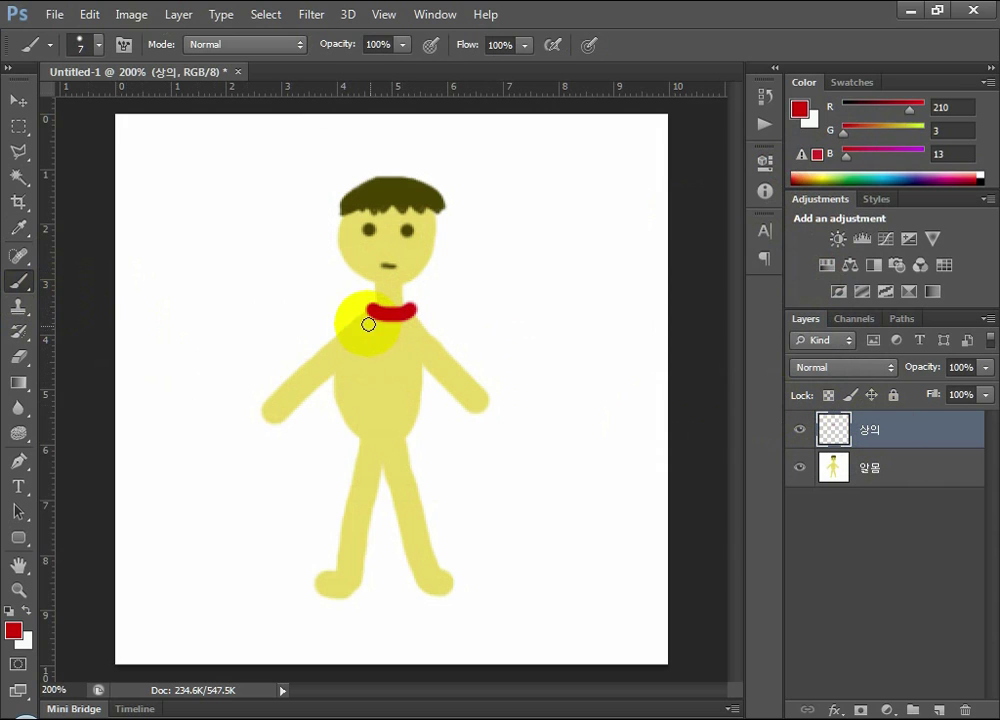
{"action": "mouse_move", "coordinate": [368, 310]}
{"action": "left_mouse_down"}
{"action": "mouse_move", "coordinate": [300, 366]}
{"action": "mouse_move", "coordinate": [311, 390]}
{"action": "mouse_move", "coordinate": [334, 372]}
{"action": "mouse_move", "coordinate": [344, 451]}
{"action": "mouse_move", "coordinate": [412, 449]}
{"action": "mouse_move", "coordinate": [424, 366]}
{"action": "mouse_move", "coordinate": [441, 385]}
{"action": "mouse_move", "coordinate": [454, 358]}
{"action": "mouse_move", "coordinate": [408, 310]}
{"action": "mouse_move", "coordinate": [307, 363]}
{"action": "mouse_move", "coordinate": [309, 373]}
{"action": "mouse_move", "coordinate": [368, 342]}
{"action": "mouse_move", "coordinate": [424, 334]}
{"action": "mouse_move", "coordinate": [360, 334]}
{"action": "mouse_move", "coordinate": [444, 363]}
{"action": "mouse_move", "coordinate": [428, 343]}
{"action": "mouse_move", "coordinate": [419, 372]}
{"action": "mouse_move", "coordinate": [415, 353]}
{"action": "mouse_move", "coordinate": [409, 445]}
{"action": "mouse_move", "coordinate": [353, 447]}
{"action": "mouse_move", "coordinate": [342, 354]}
{"action": "mouse_move", "coordinate": [354, 422]}
{"action": "mouse_move", "coordinate": [403, 433]}
{"action": "mouse_move", "coordinate": [401, 346]}
{"action": "mouse_move", "coordinate": [389, 424]}
{"action": "mouse_move", "coordinate": [378, 355]}
{"action": "mouse_move", "coordinate": [370, 396]}
{"action": "mouse_move", "coordinate": [356, 372]}
{"action": "mouse_move", "coordinate": [397, 356]}
{"action": "mouse_move", "coordinate": [354, 367]}
{"action": "mouse_move", "coordinate": [359, 438]}
{"action": "mouse_move", "coordinate": [402, 423]}
{"action": "mouse_move", "coordinate": [385, 389]}
{"action": "mouse_move", "coordinate": [389, 351]}
{"action": "mouse_move", "coordinate": [370, 428]}
{"action": "mouse_move", "coordinate": [360, 394]}
{"action": "mouse_move", "coordinate": [330, 402]}
{"action": "left_mouse_up"}
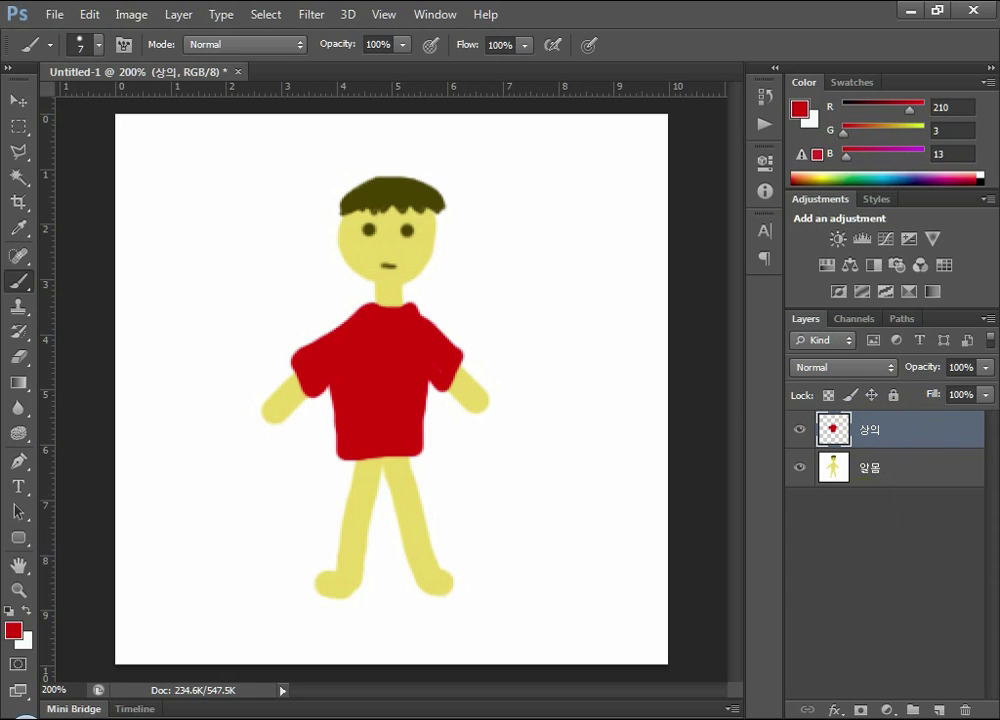
Step: Add a new layer above 상의 and name it 하의
{"action": "left_click", "coordinate": [939, 710]}
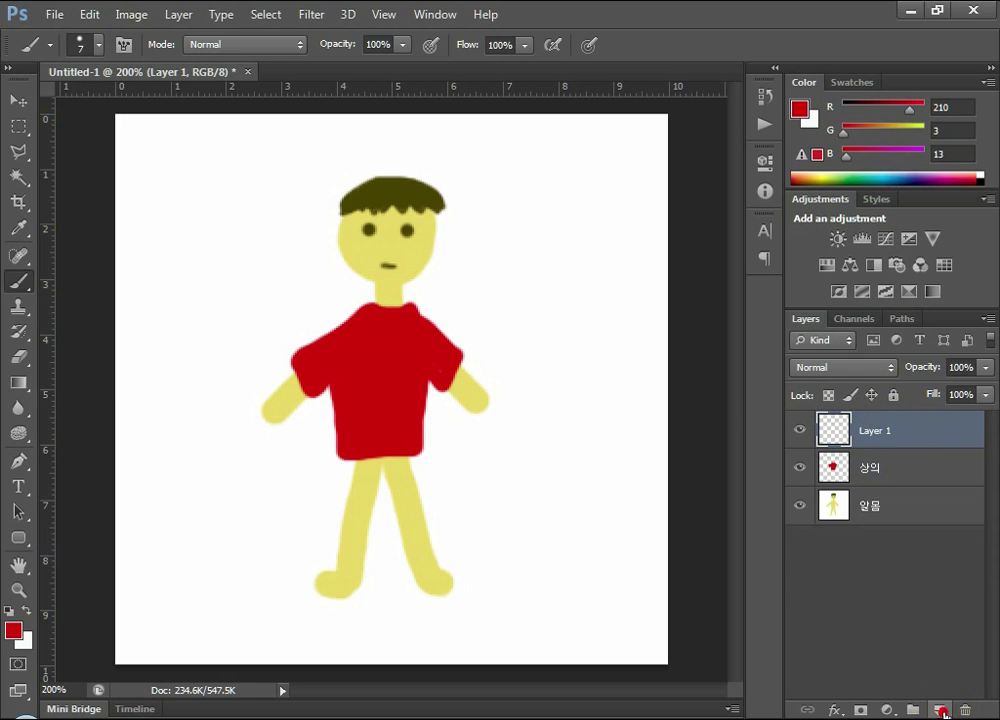
{"action": "left_click", "coordinate": [881, 432]}
{"action": "double_click", "coordinate": [880, 433]}
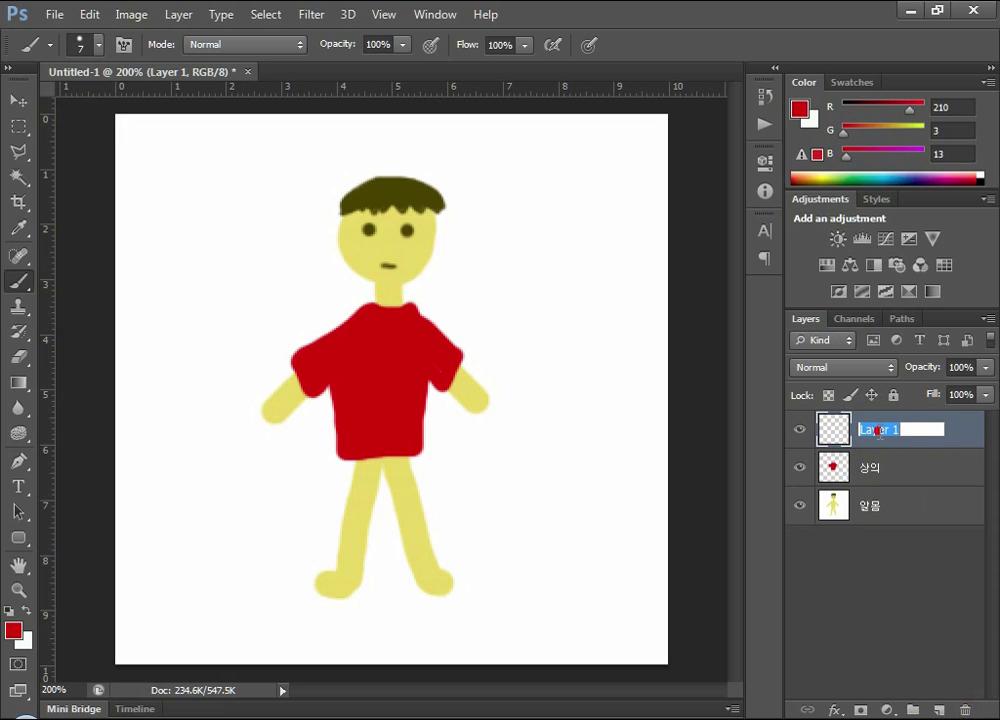
{"action": "type", "text": "ㅎ"}
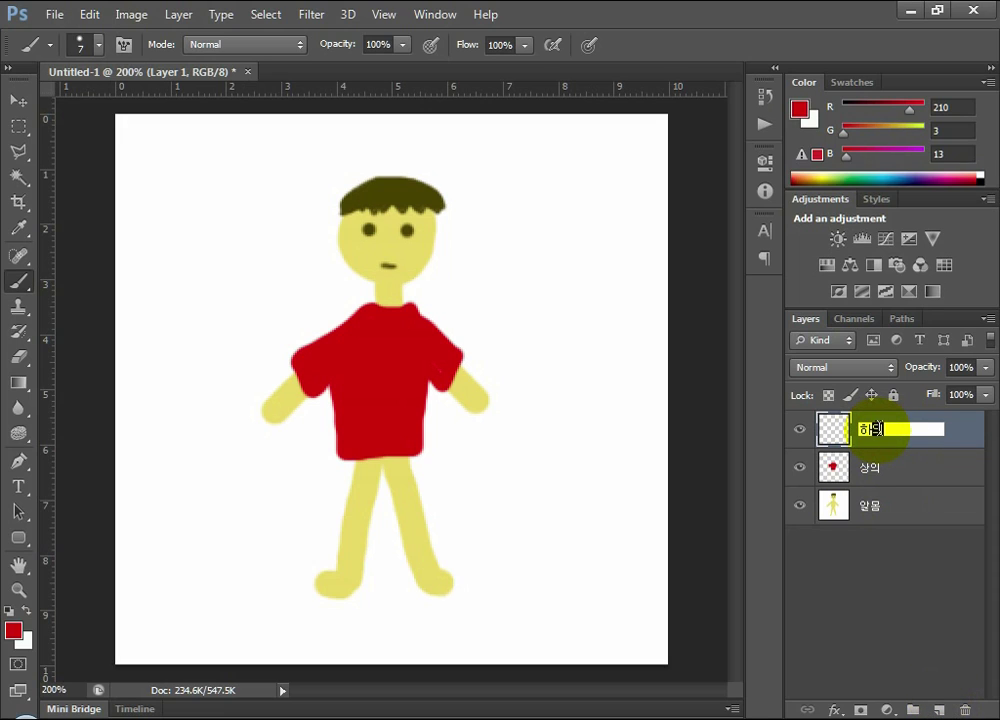
{"action": "type", "text": "ㅏ의"}
{"action": "key", "text": "Return"}
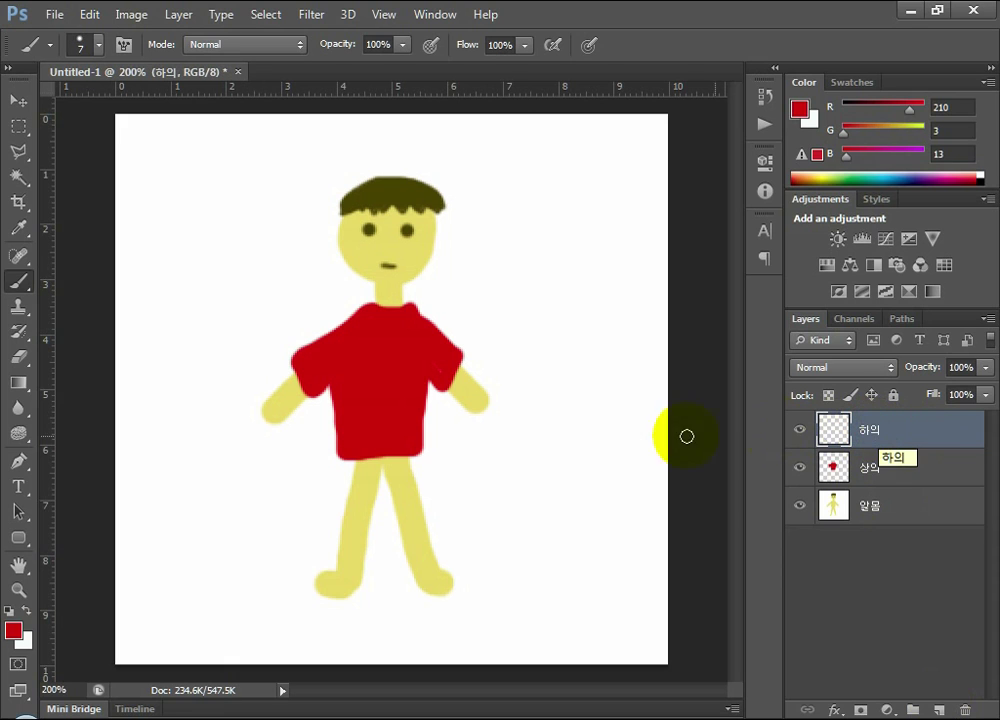
Step: Set the foreground color to a blue with RGB values 7, 86, 174 and return to the Brush tool
{"action": "left_click", "coordinate": [13, 631]}
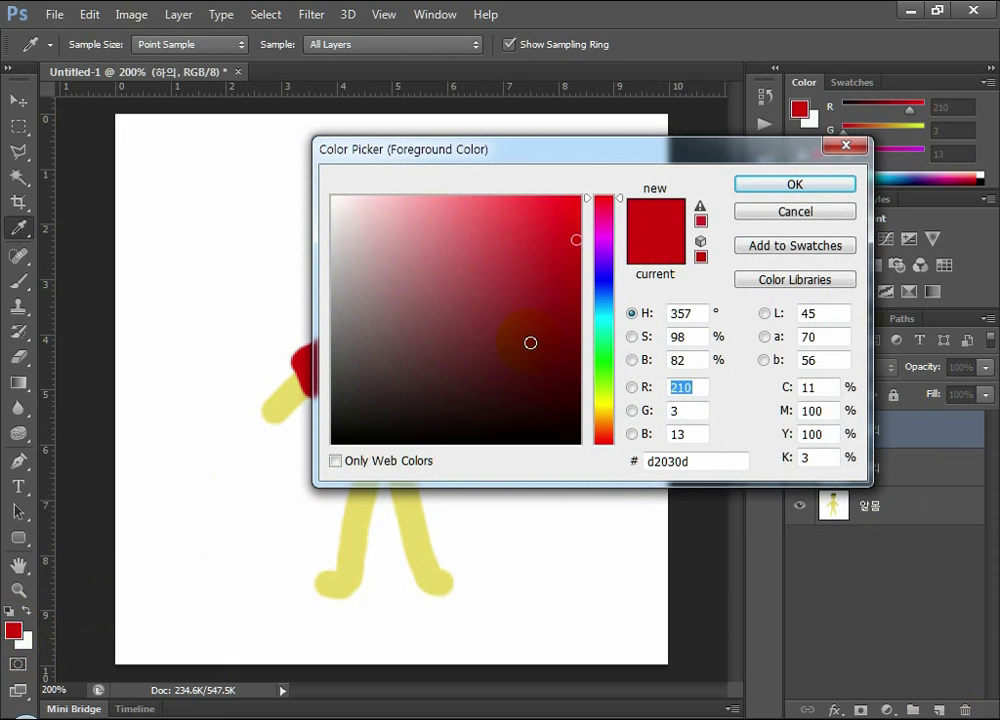
{"action": "left_click", "coordinate": [611, 283]}
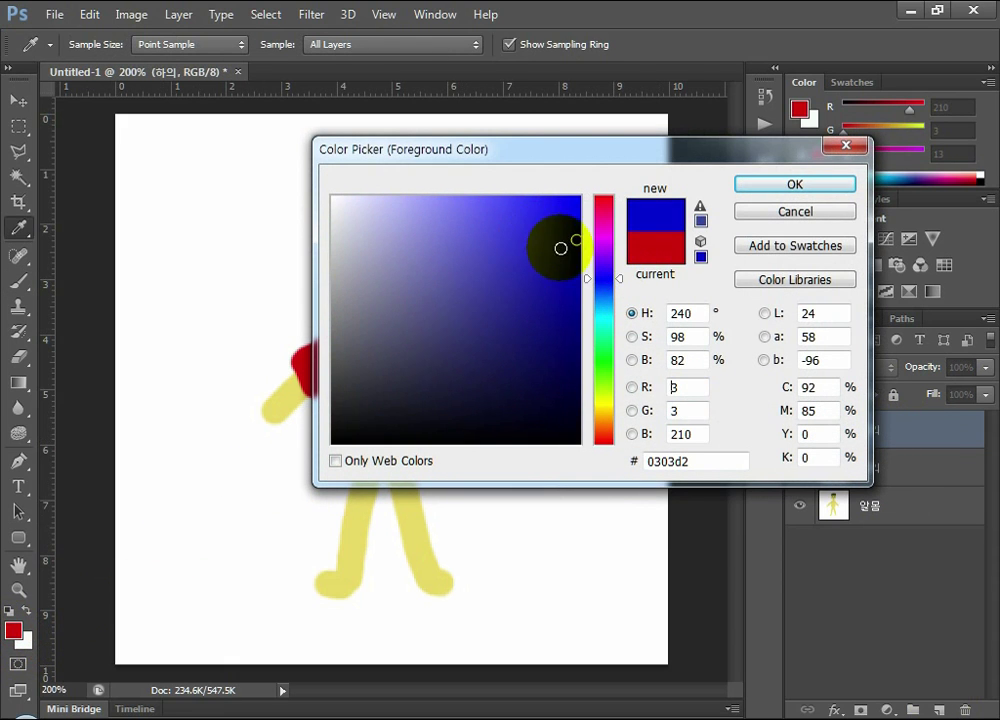
{"action": "left_click", "coordinate": [578, 262]}
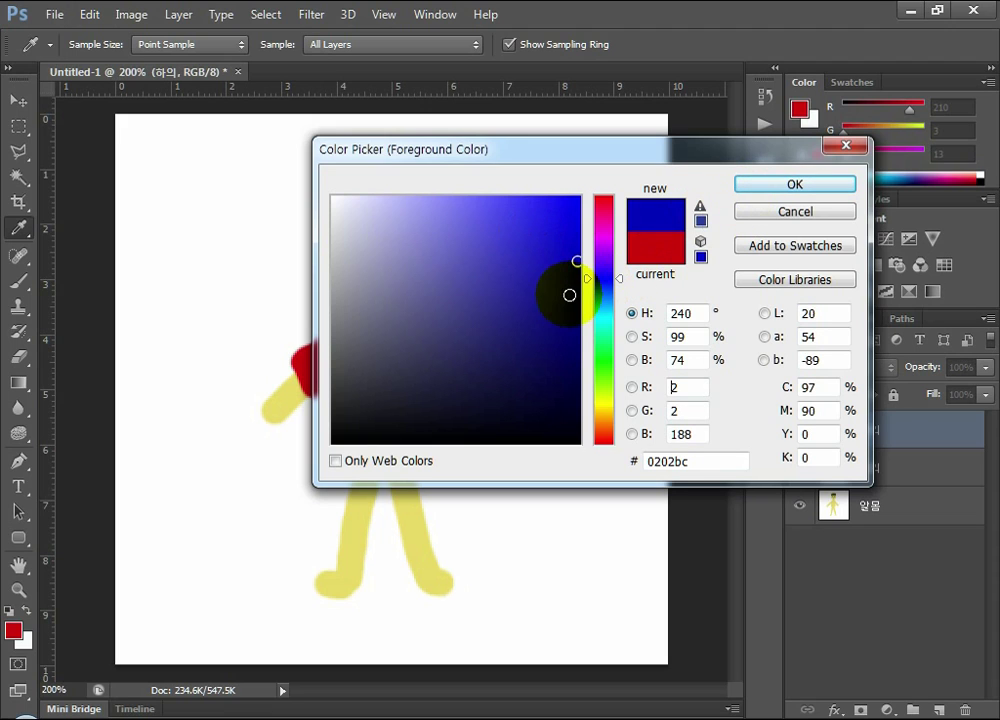
{"action": "left_click", "coordinate": [600, 291]}
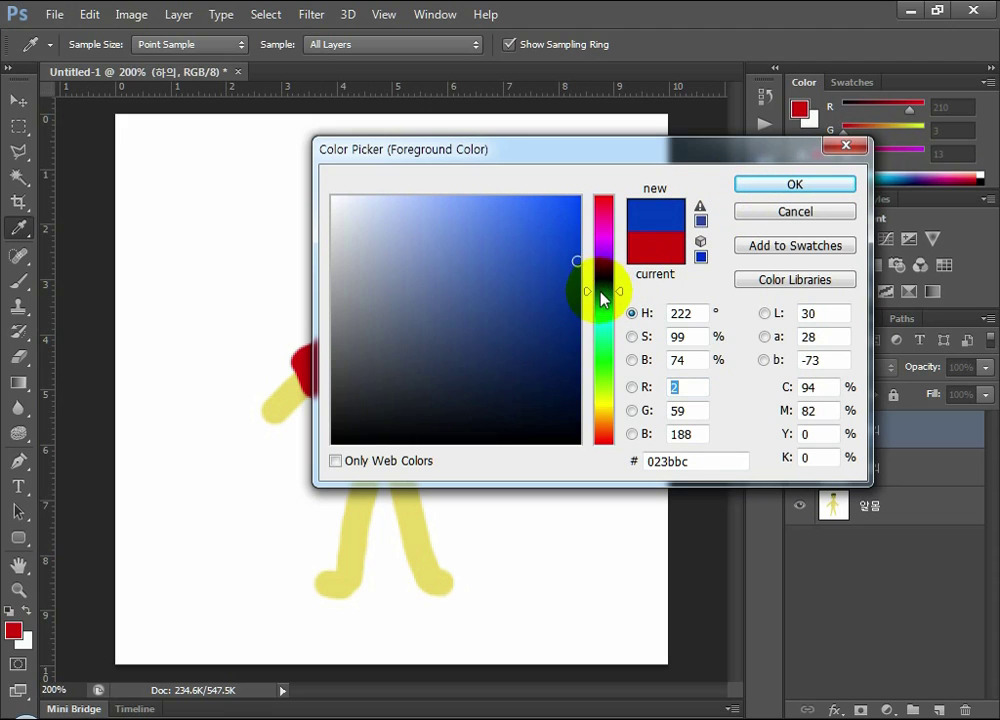
{"action": "left_click", "coordinate": [570, 274]}
{"action": "left_click", "coordinate": [606, 298]}
{"action": "left_click", "coordinate": [768, 186]}
{"action": "key", "text": "b"}
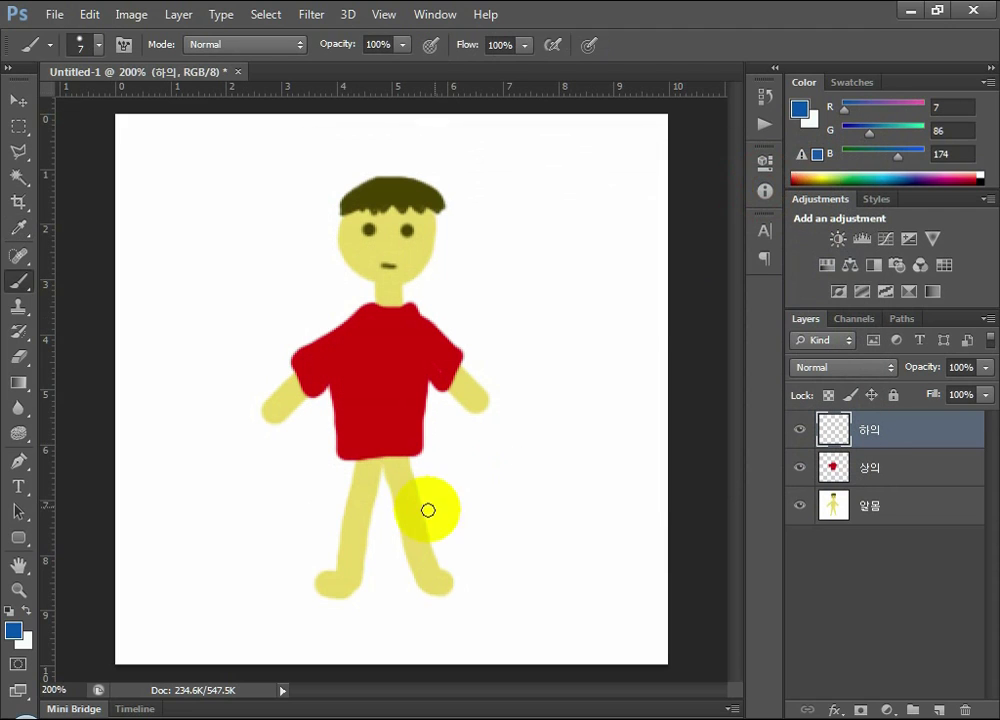
Step: Paint solid blue shorts from the waist to mid-leg on the 하의 layer, overlapping the shirt's lower edge
{"action": "left_click", "coordinate": [342, 437]}
{"action": "mouse_move", "coordinate": [342, 437]}
{"action": "left_mouse_down"}
{"action": "mouse_move", "coordinate": [328, 508]}
{"action": "mouse_move", "coordinate": [367, 518]}
{"action": "left_mouse_up"}
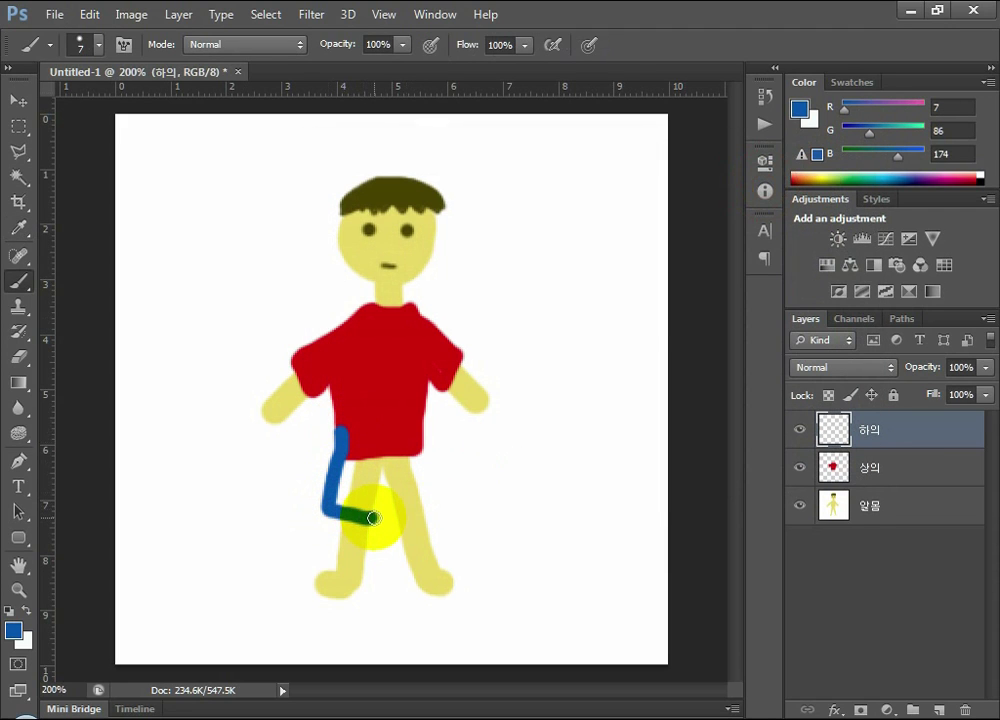
{"action": "mouse_move", "coordinate": [372, 517]}
{"action": "left_mouse_down"}
{"action": "mouse_move", "coordinate": [380, 500]}
{"action": "mouse_move", "coordinate": [400, 516]}
{"action": "mouse_move", "coordinate": [433, 511]}
{"action": "mouse_move", "coordinate": [432, 426]}
{"action": "mouse_move", "coordinate": [348, 429]}
{"action": "mouse_move", "coordinate": [424, 433]}
{"action": "mouse_move", "coordinate": [411, 437]}
{"action": "left_mouse_up"}
{"action": "mouse_move", "coordinate": [432, 500]}
{"action": "left_mouse_down"}
{"action": "mouse_move", "coordinate": [399, 504]}
{"action": "mouse_move", "coordinate": [421, 505]}
{"action": "mouse_move", "coordinate": [398, 438]}
{"action": "mouse_move", "coordinate": [411, 497]}
{"action": "mouse_move", "coordinate": [389, 439]}
{"action": "mouse_move", "coordinate": [395, 494]}
{"action": "mouse_move", "coordinate": [376, 441]}
{"action": "mouse_move", "coordinate": [364, 500]}
{"action": "mouse_move", "coordinate": [386, 477]}
{"action": "mouse_move", "coordinate": [398, 495]}
{"action": "mouse_move", "coordinate": [386, 476]}
{"action": "mouse_move", "coordinate": [387, 438]}
{"action": "mouse_move", "coordinate": [373, 436]}
{"action": "mouse_move", "coordinate": [355, 439]}
{"action": "mouse_move", "coordinate": [337, 500]}
{"action": "mouse_move", "coordinate": [365, 507]}
{"action": "mouse_move", "coordinate": [379, 495]}
{"action": "mouse_move", "coordinate": [385, 481]}
{"action": "mouse_move", "coordinate": [355, 494]}
{"action": "mouse_move", "coordinate": [364, 441]}
{"action": "mouse_move", "coordinate": [365, 483]}
{"action": "mouse_move", "coordinate": [357, 459]}
{"action": "mouse_move", "coordinate": [346, 504]}
{"action": "left_mouse_up"}
{"action": "left_click", "coordinate": [536, 478]}
{"action": "left_click", "coordinate": [410, 441]}
{"action": "left_click_drag", "start_coordinate": [410, 441], "coordinate": [424, 458]}
{"action": "left_click", "coordinate": [370, 433]}
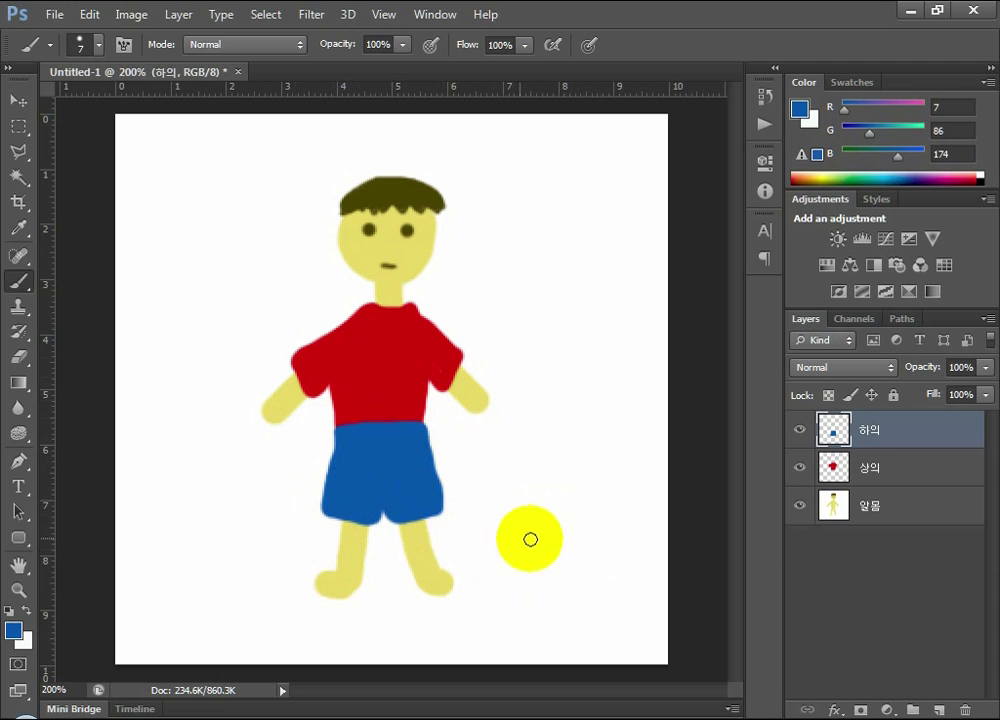
Step: Add a new layer above 하의 and name it 신발
{"action": "left_click", "coordinate": [940, 710]}
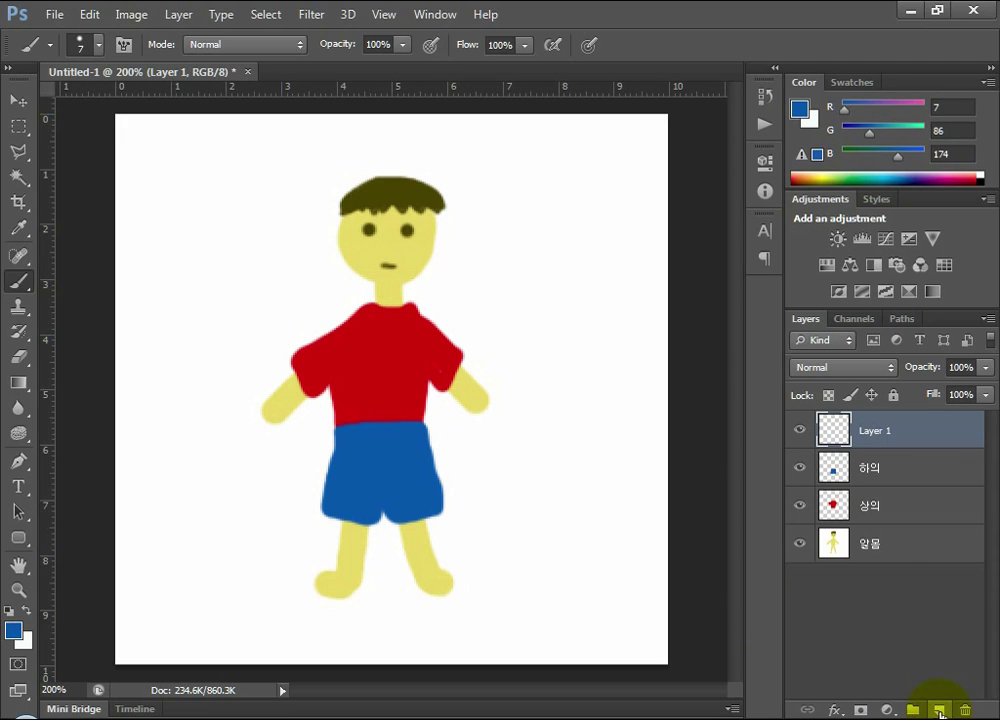
{"action": "double_click", "coordinate": [872, 437]}
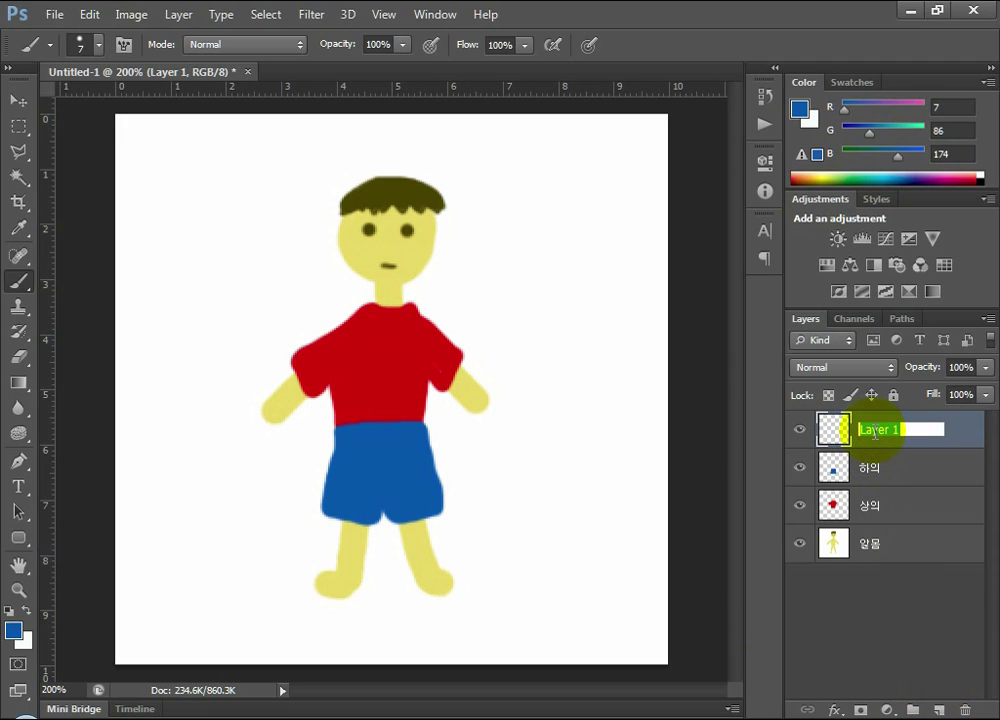
{"action": "type", "text": "신발"}
{"action": "key", "text": "Return"}
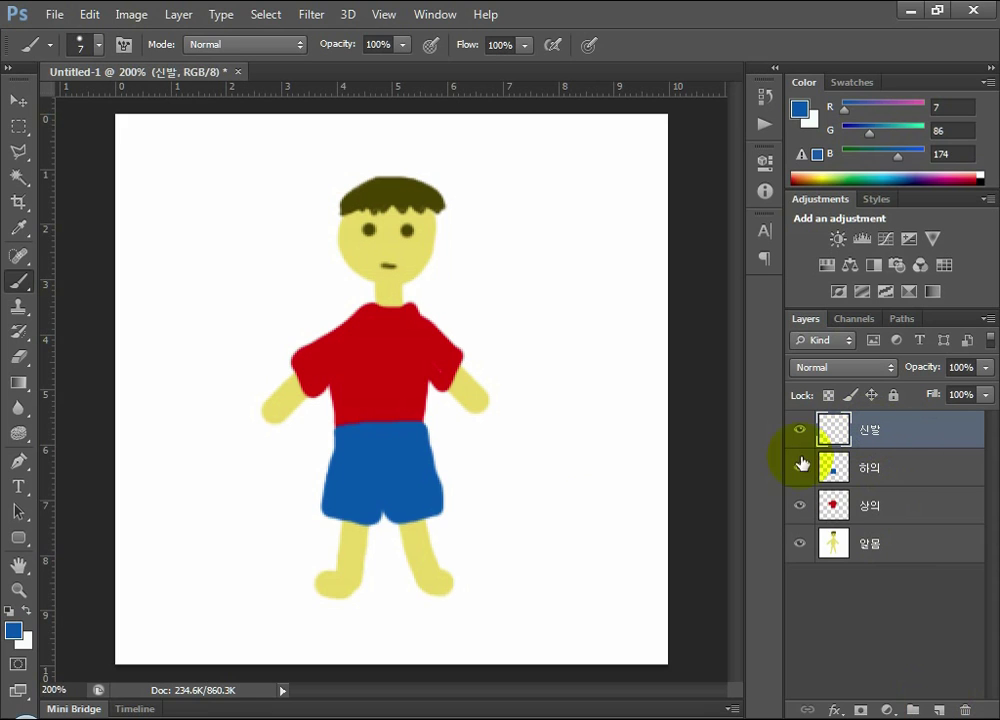
Step: Set the foreground color to dark brown with RGB values 78, 9, 2 and paint a shoe over each foot on the 신발 layer
{"action": "left_click", "coordinate": [14, 632]}
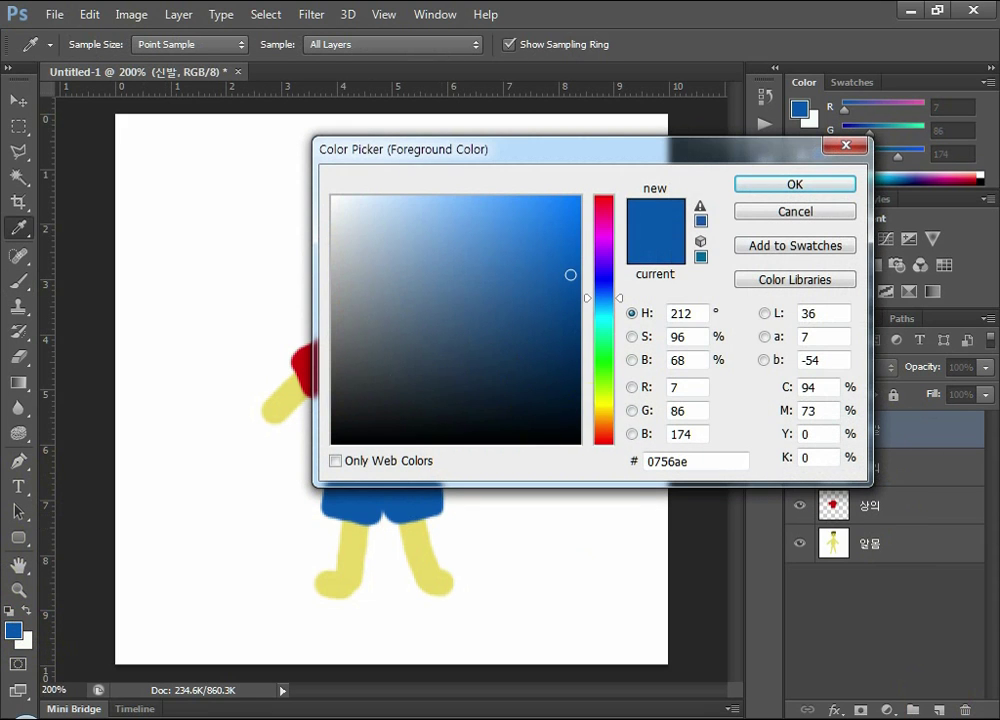
{"action": "left_click_drag", "start_coordinate": [603, 431], "coordinate": [607, 450]}
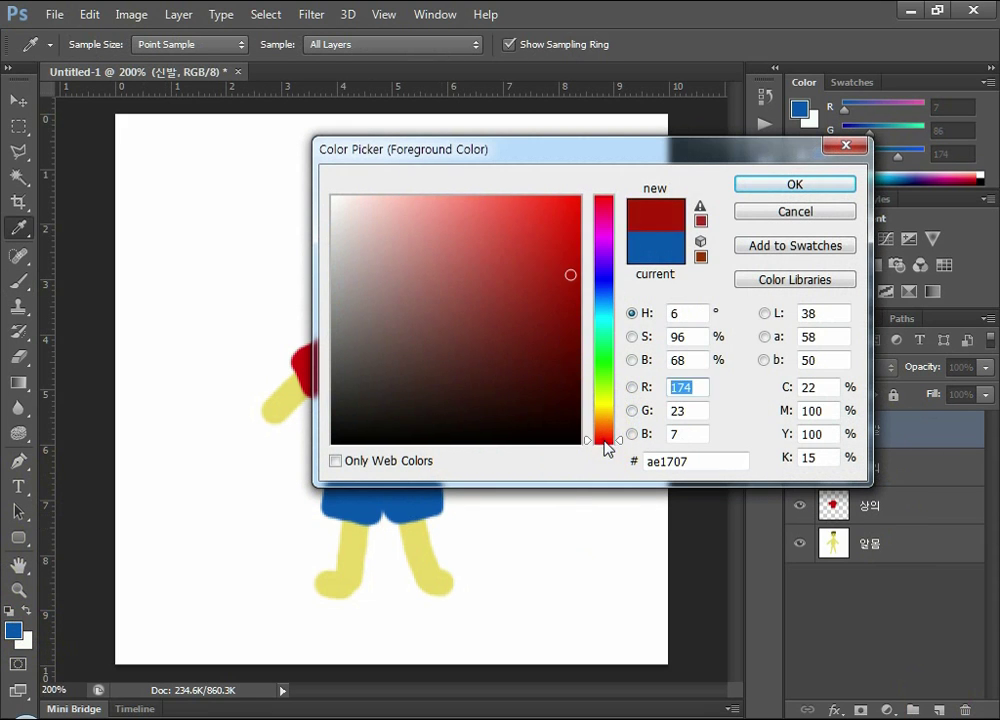
{"action": "left_click_drag", "start_coordinate": [558, 392], "coordinate": [573, 368]}
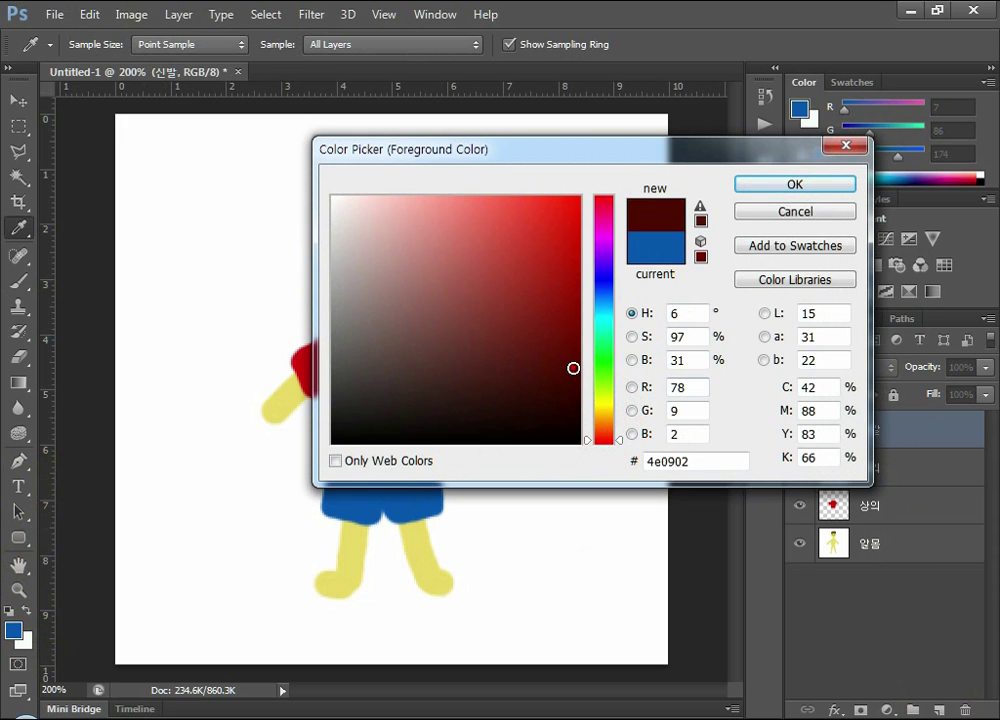
{"action": "left_click", "coordinate": [772, 187]}
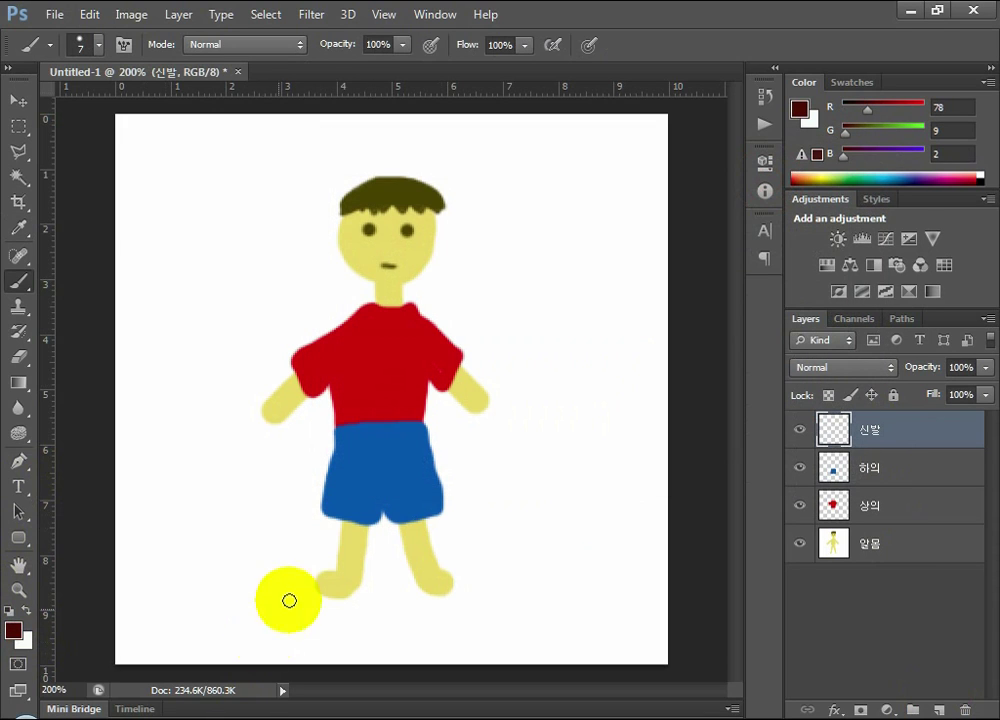
{"action": "mouse_move", "coordinate": [350, 578]}
{"action": "left_mouse_down"}
{"action": "mouse_move", "coordinate": [310, 582]}
{"action": "mouse_move", "coordinate": [350, 585]}
{"action": "mouse_move", "coordinate": [320, 584]}
{"action": "mouse_move", "coordinate": [339, 589]}
{"action": "mouse_move", "coordinate": [324, 591]}
{"action": "left_mouse_up"}
{"action": "mouse_move", "coordinate": [420, 583]}
{"action": "left_mouse_down"}
{"action": "mouse_move", "coordinate": [440, 571]}
{"action": "mouse_move", "coordinate": [469, 582]}
{"action": "mouse_move", "coordinate": [424, 590]}
{"action": "mouse_move", "coordinate": [469, 576]}
{"action": "left_mouse_up"}
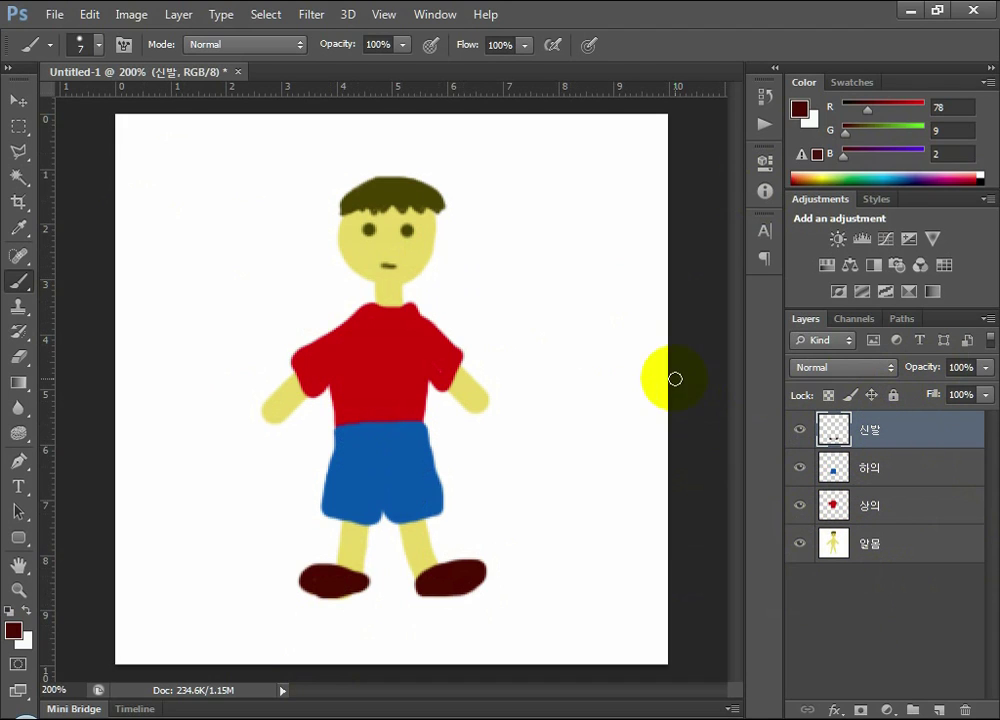
Step: Switch the active layer among 알몸, 상의 and 신발, ending with 신발 active
{"action": "left_click", "coordinate": [880, 548]}
{"action": "left_click", "coordinate": [882, 508]}
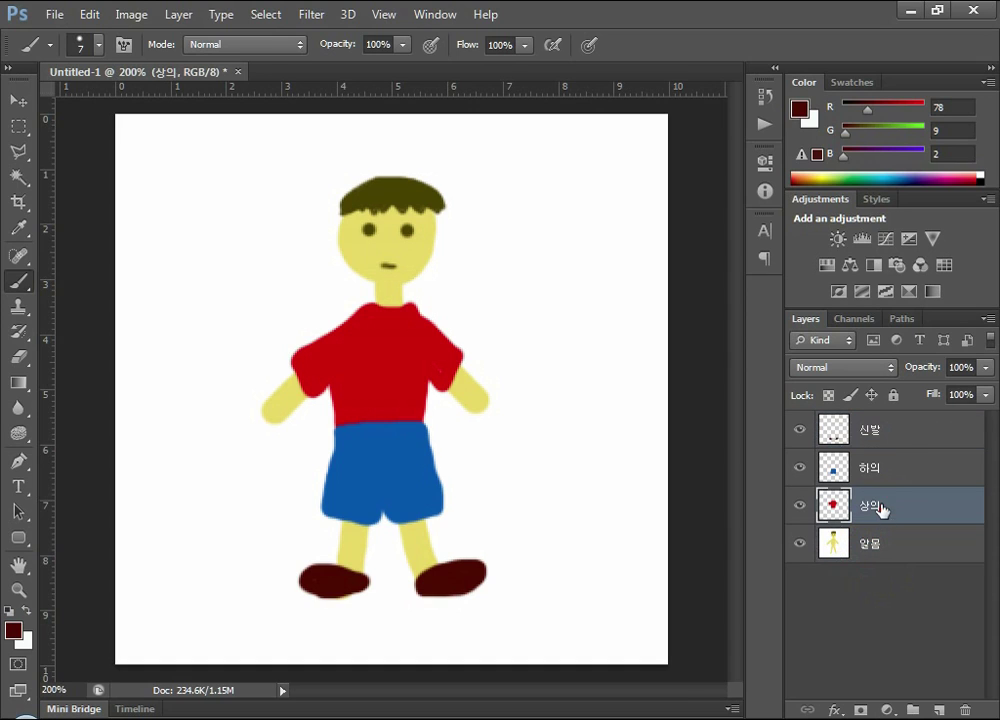
{"action": "left_click", "coordinate": [876, 428]}
{"action": "left_click", "coordinate": [888, 550]}
{"action": "left_click", "coordinate": [880, 506]}
{"action": "left_click", "coordinate": [877, 430]}
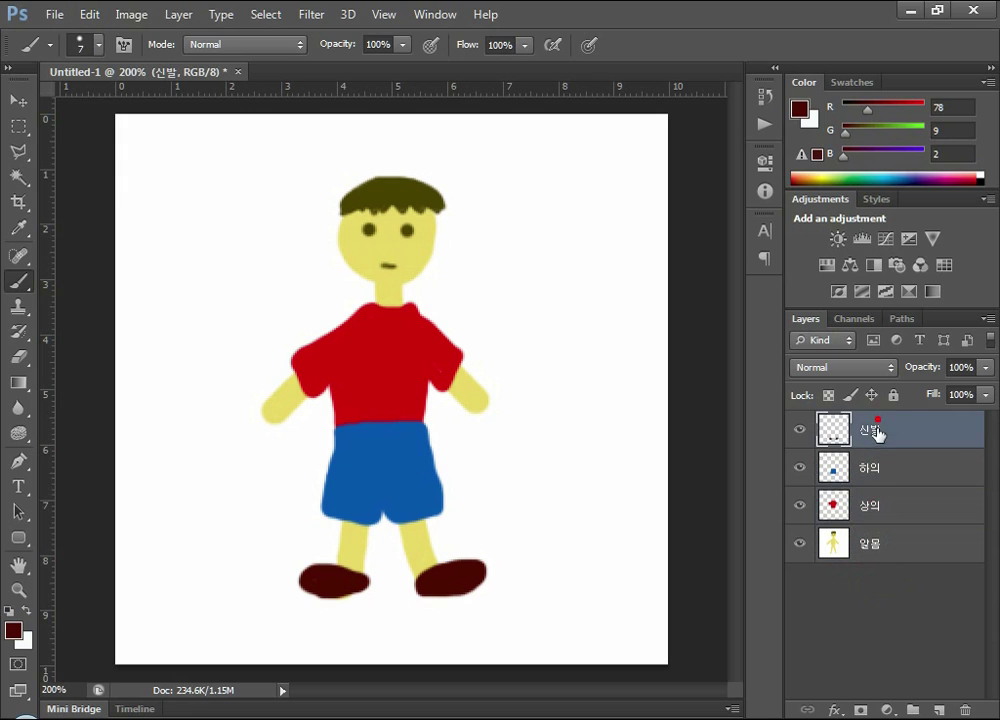
Step: Hide and show the 알몸 layer several times to view the clothes without the body, leaving it visible
{"action": "left_click", "coordinate": [799, 545]}
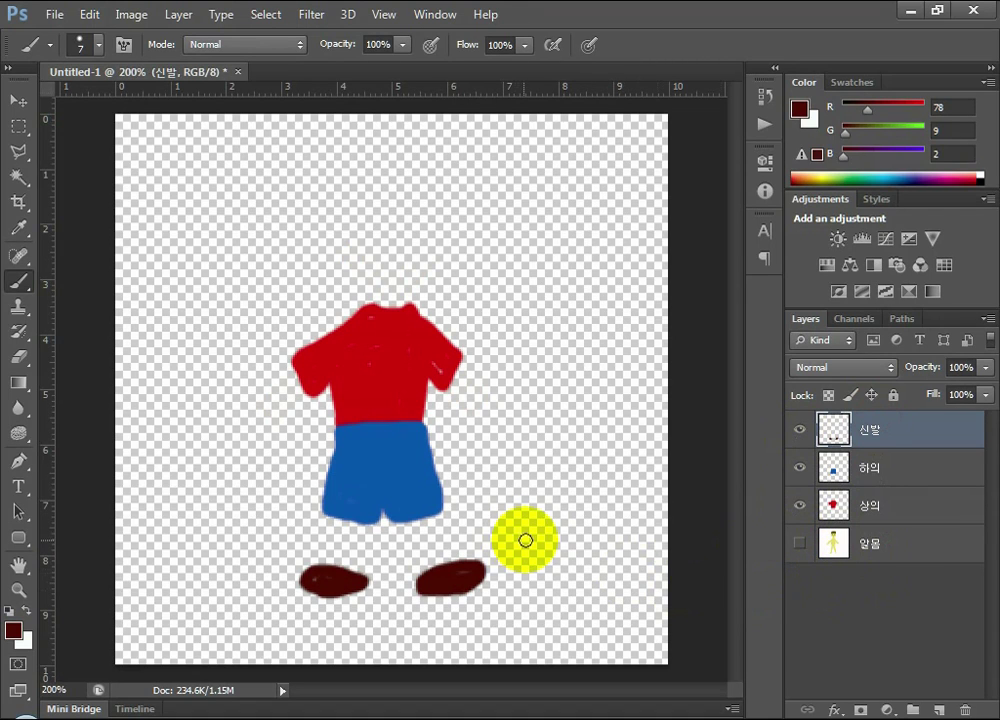
{"action": "left_click", "coordinate": [799, 545]}
{"action": "left_click", "coordinate": [800, 545]}
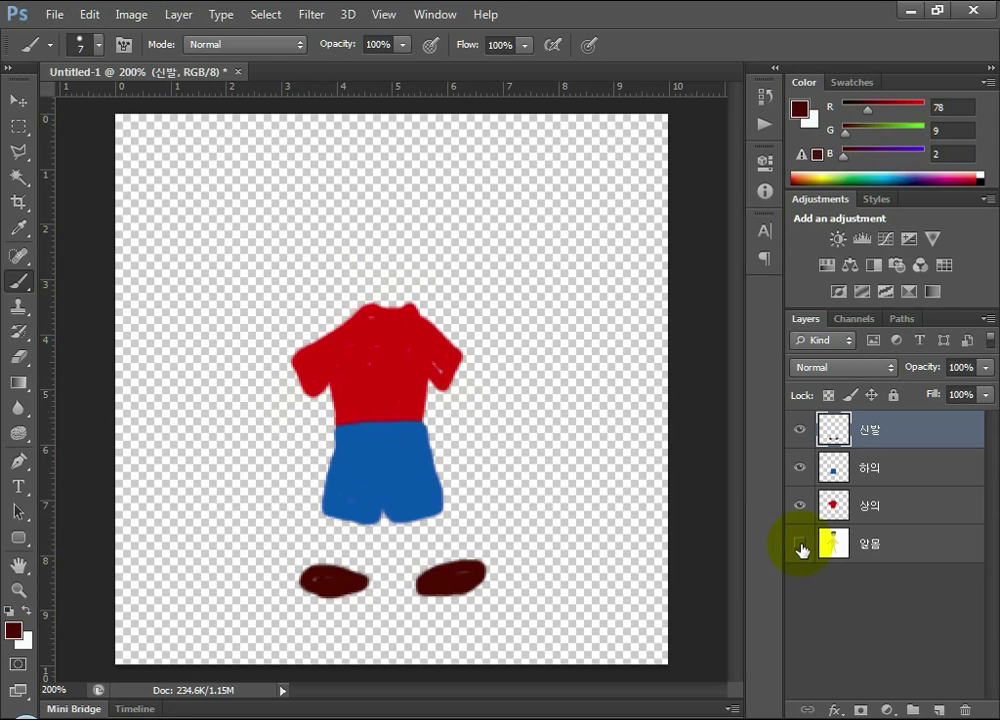
{"action": "left_click", "coordinate": [799, 545]}
{"action": "left_click", "coordinate": [799, 545]}
{"action": "left_click", "coordinate": [800, 545]}
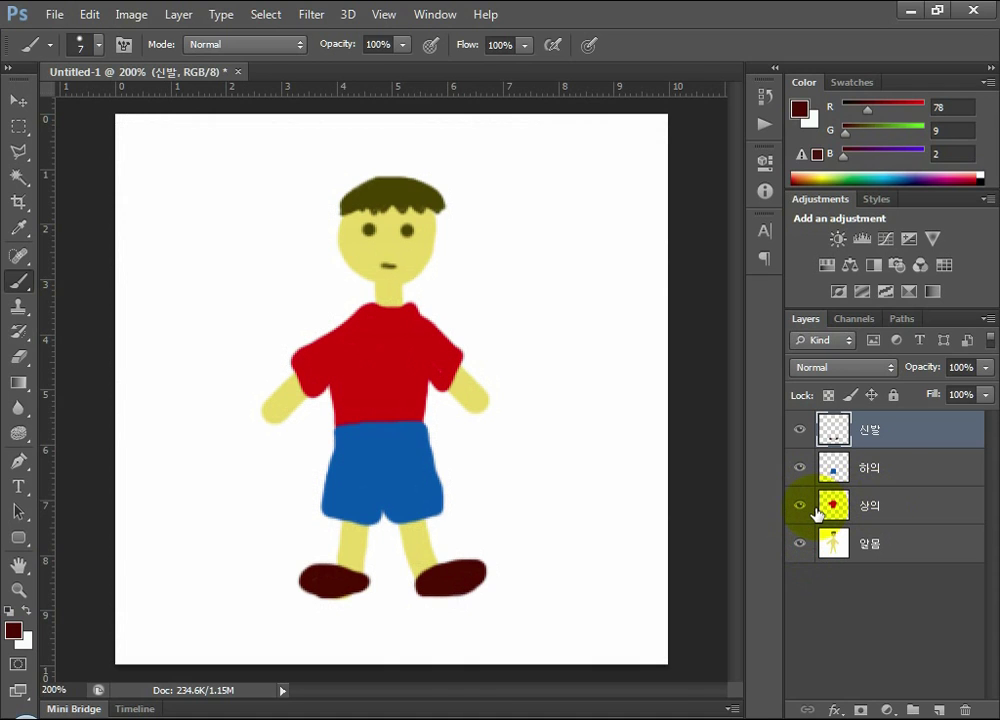
Step: Toggle the visibility of the 상의, 하의 and 신발 layers one after another to check each garment, leaving all visible
{"action": "left_click", "coordinate": [800, 508]}
{"action": "left_click", "coordinate": [800, 508]}
{"action": "left_click", "coordinate": [800, 508]}
{"action": "left_click", "coordinate": [800, 508]}
{"action": "left_click", "coordinate": [800, 468]}
{"action": "left_click", "coordinate": [800, 468]}
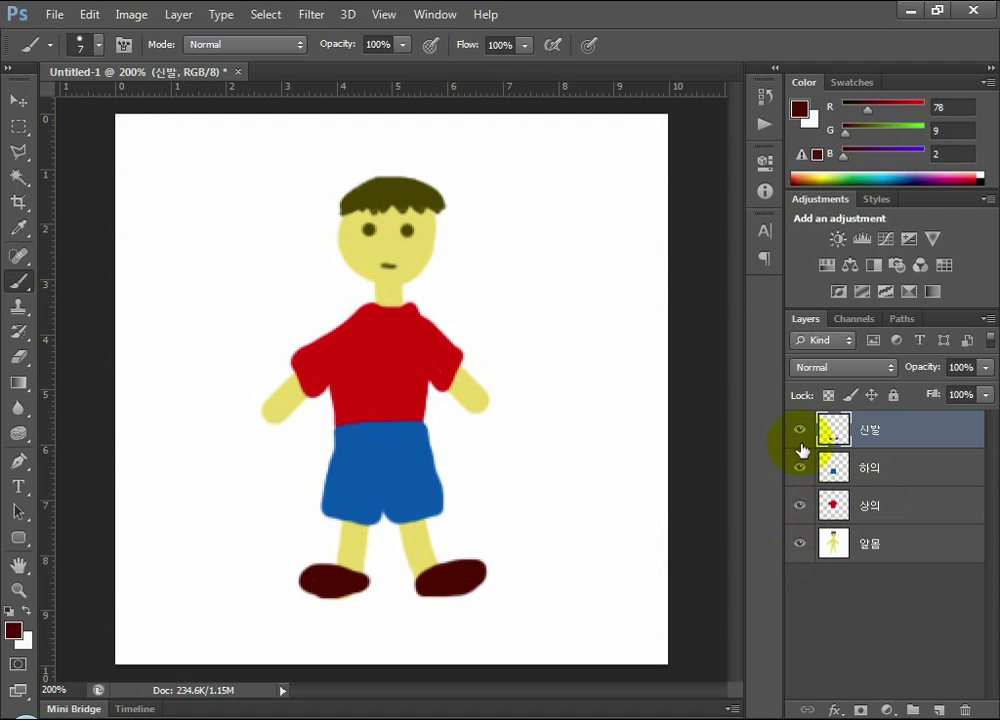
{"action": "left_click", "coordinate": [800, 430]}
{"action": "left_click", "coordinate": [800, 431]}
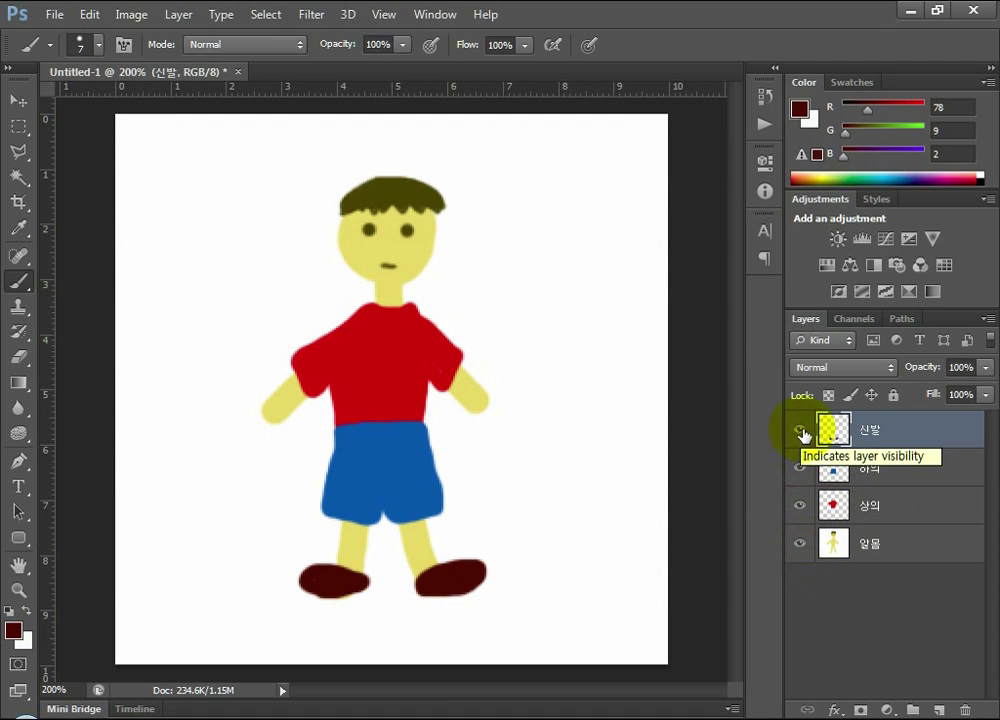
Step: Hide the 신발 and 하의 layers together to view the figure without shoes and shorts, and show both again
{"action": "left_click", "coordinate": [800, 430]}
{"action": "left_click", "coordinate": [800, 467]}
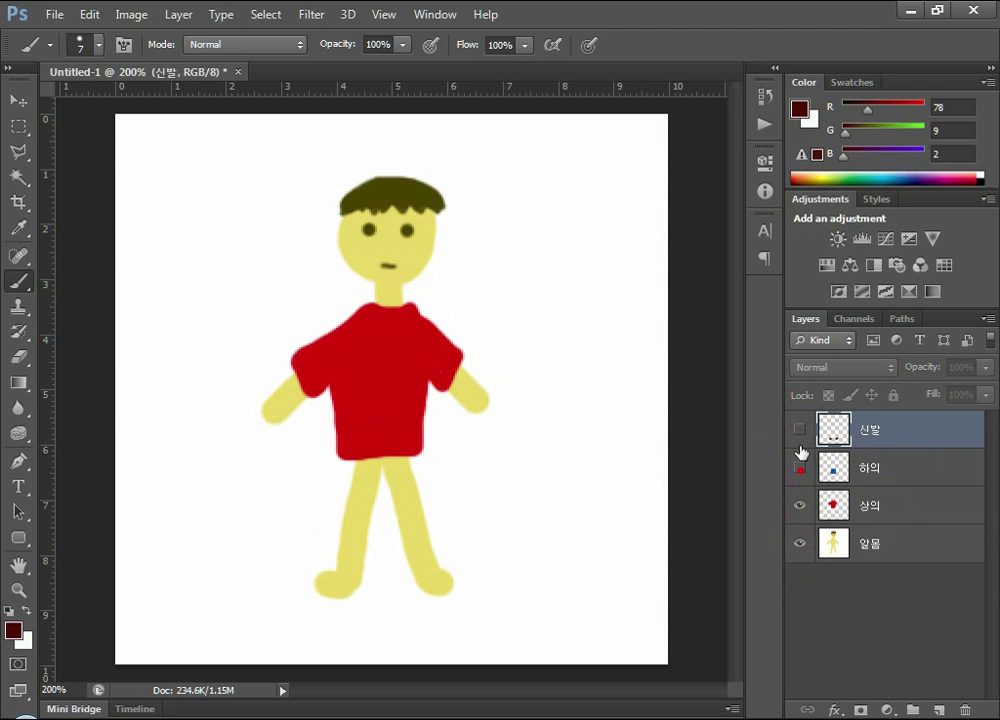
{"action": "left_click", "coordinate": [800, 430]}
{"action": "left_click", "coordinate": [800, 467]}
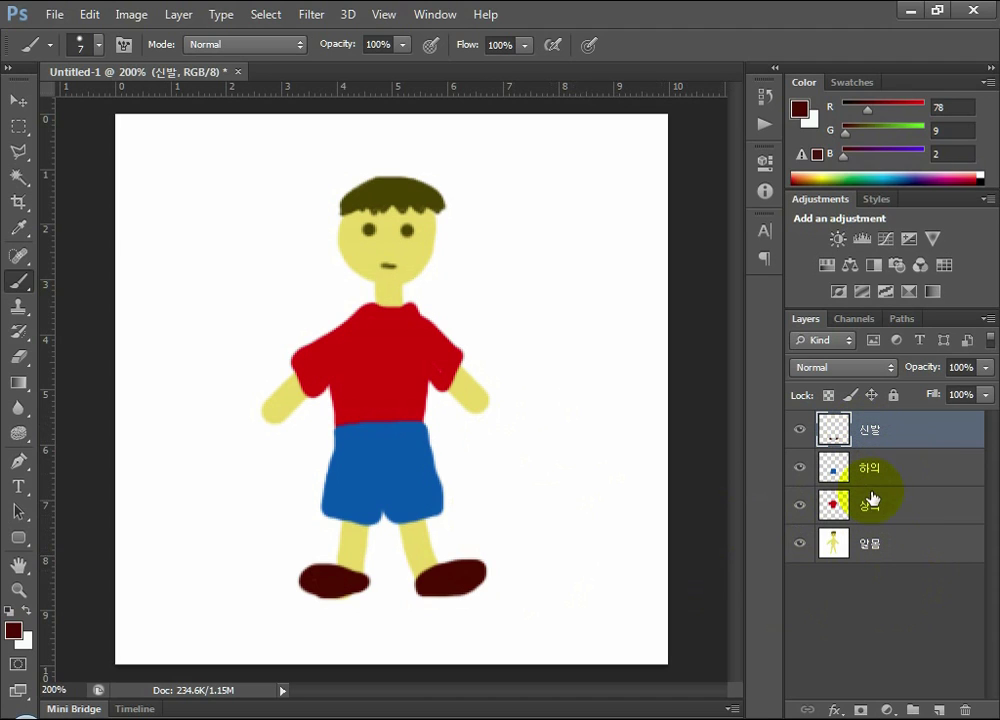
Step: Switch the active layer back and forth between 상의 and 하의, ending with 상의 active
{"action": "left_click", "coordinate": [896, 510]}
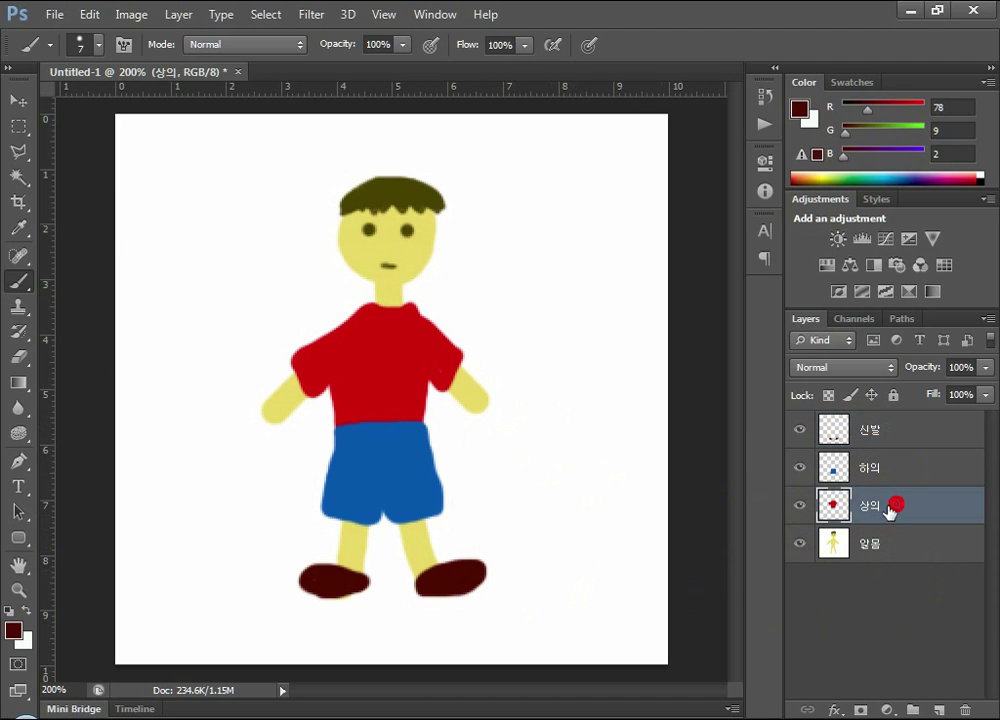
{"action": "left_click", "coordinate": [877, 464]}
{"action": "left_click", "coordinate": [877, 505]}
{"action": "left_click", "coordinate": [880, 463]}
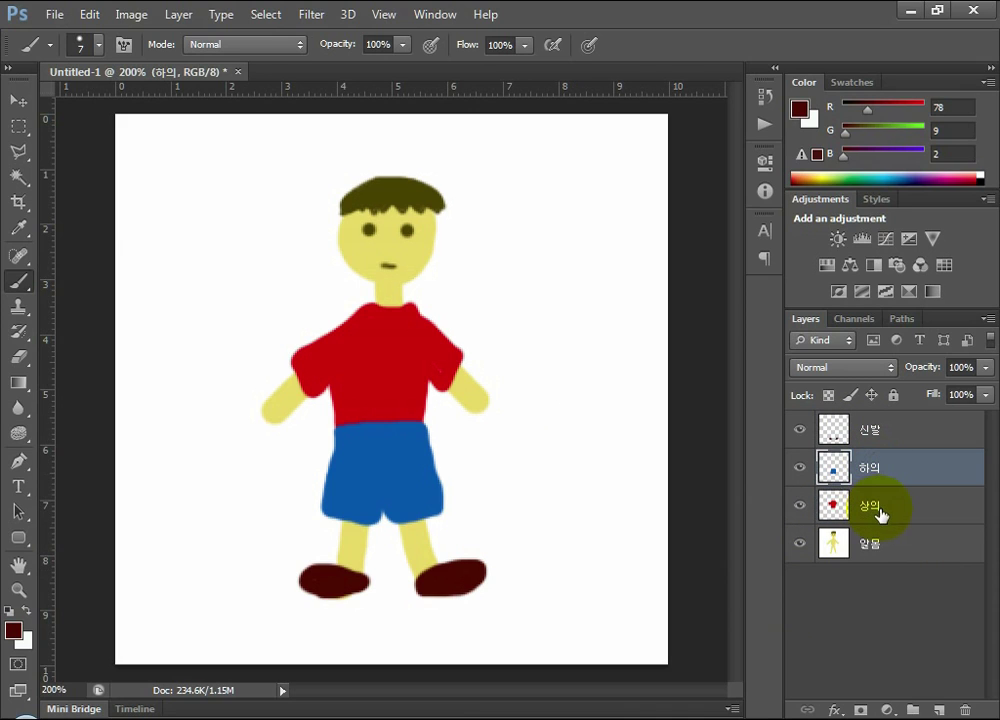
{"action": "left_click", "coordinate": [876, 508]}
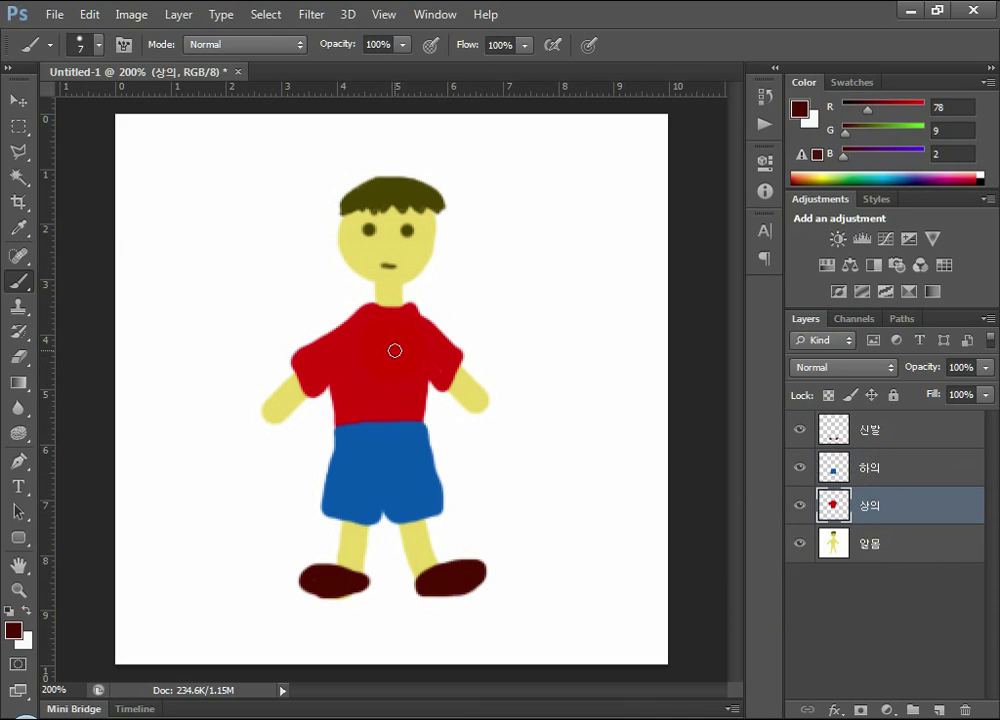
{"action": "mouse_move", "coordinate": [418, 375]}
{"action": "left_mouse_down"}
{"action": "mouse_move", "coordinate": [398, 480]}
{"action": "mouse_move", "coordinate": [354, 457]}
{"action": "mouse_move", "coordinate": [394, 481]}
{"action": "mouse_move", "coordinate": [386, 452]}
{"action": "mouse_move", "coordinate": [394, 464]}
{"action": "mouse_move", "coordinate": [430, 457]}
{"action": "left_mouse_up"}
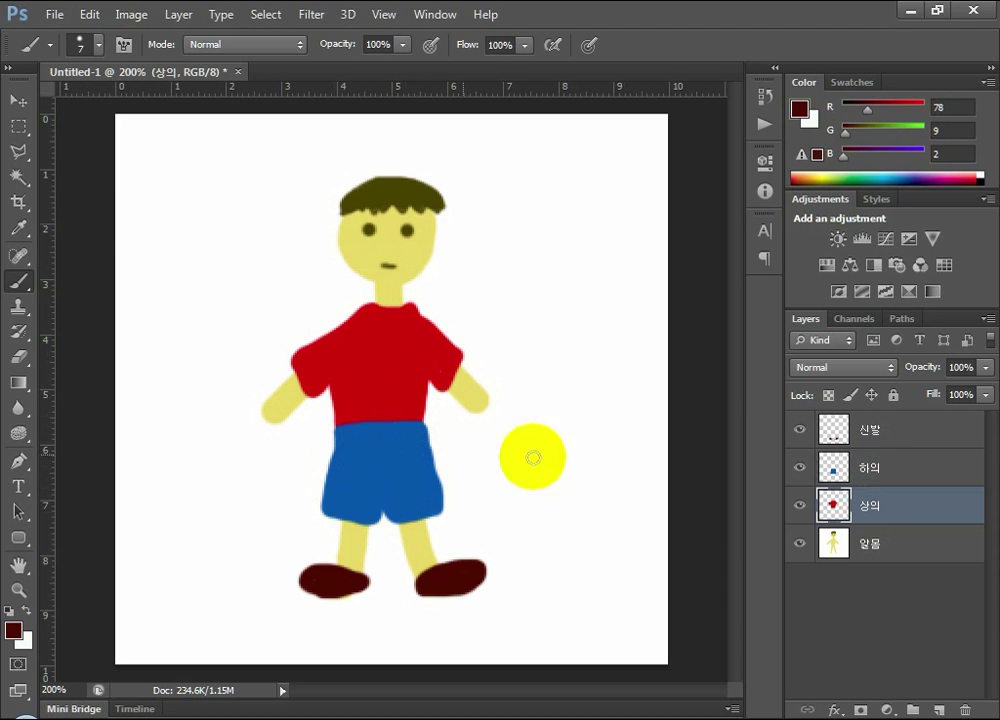
{"action": "left_click", "coordinate": [884, 477]}
{"action": "left_click", "coordinate": [881, 508]}
{"action": "left_click", "coordinate": [877, 473]}
{"action": "left_click", "coordinate": [878, 508]}
{"action": "left_click", "coordinate": [876, 509]}
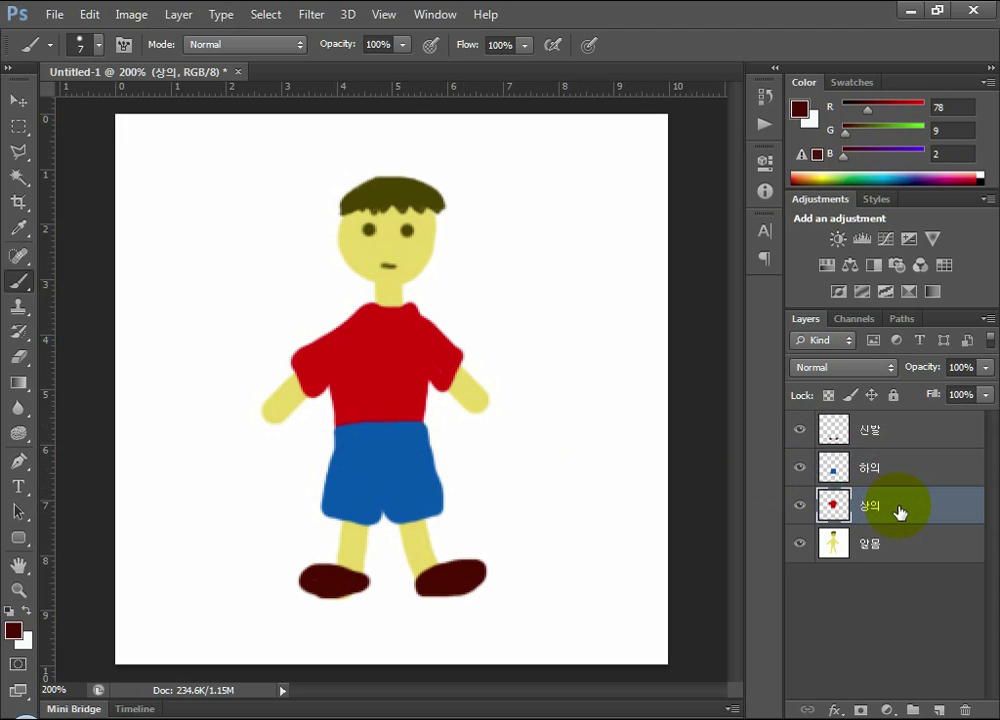
Step: Move the 상의 layer above 하의 so the shirt overlaps the shorts, and alternate the active layer between the two
{"action": "left_click", "coordinate": [900, 508]}
{"action": "mouse_move", "coordinate": [900, 512]}
{"action": "left_mouse_down"}
{"action": "mouse_move", "coordinate": [900, 447]}
{"action": "mouse_move", "coordinate": [902, 470]}
{"action": "mouse_move", "coordinate": [905, 461]}
{"action": "left_mouse_up"}
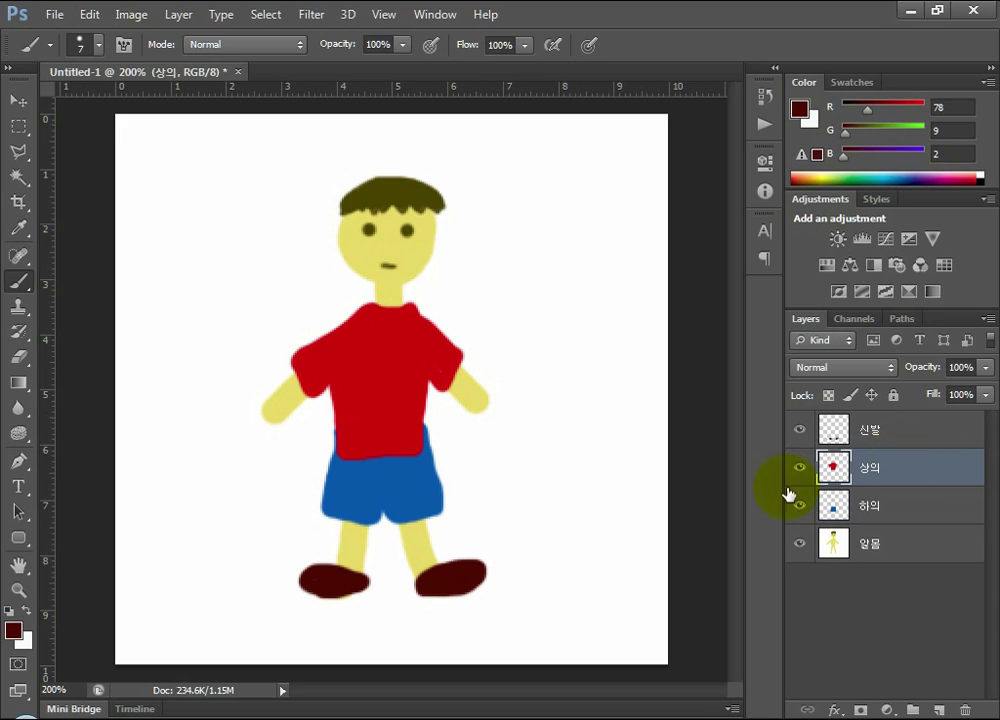
{"action": "left_click", "coordinate": [883, 508]}
{"action": "left_click", "coordinate": [880, 469]}
{"action": "left_click", "coordinate": [882, 505]}
{"action": "left_click", "coordinate": [882, 467]}
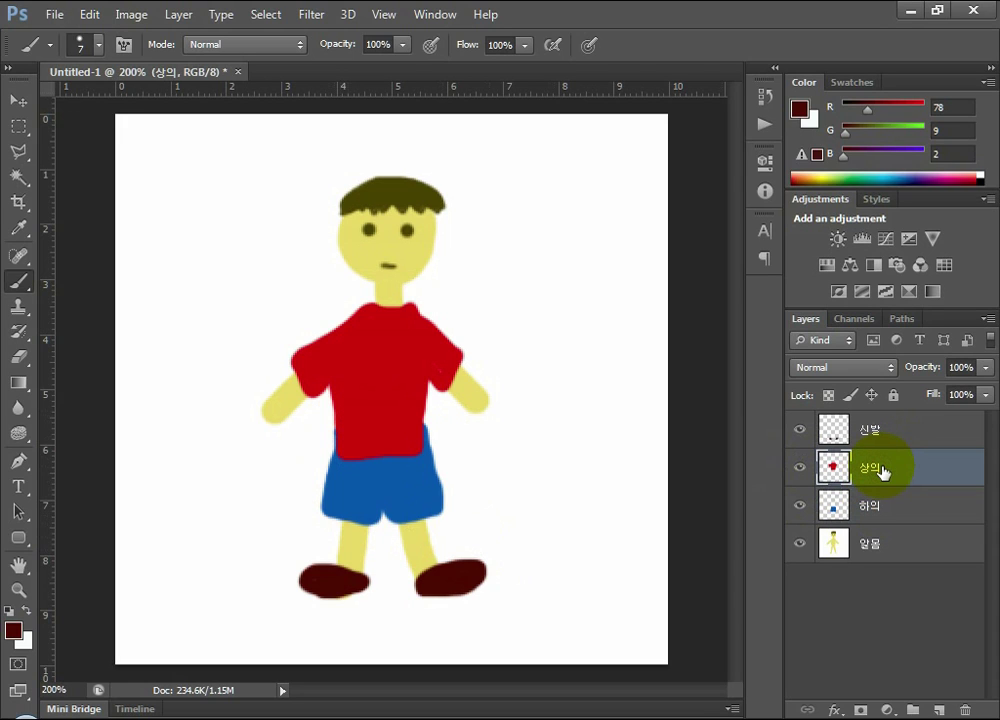
Step: Swap the stacking order of the 상의 and 하의 layers repeatedly, ending with 상의 below 하의
{"action": "key", "text": "ctrl+bracketleft"}
{"action": "key", "text": "ctrl+bracketright"}
{"action": "key", "text": "ctrl+bracketleft"}
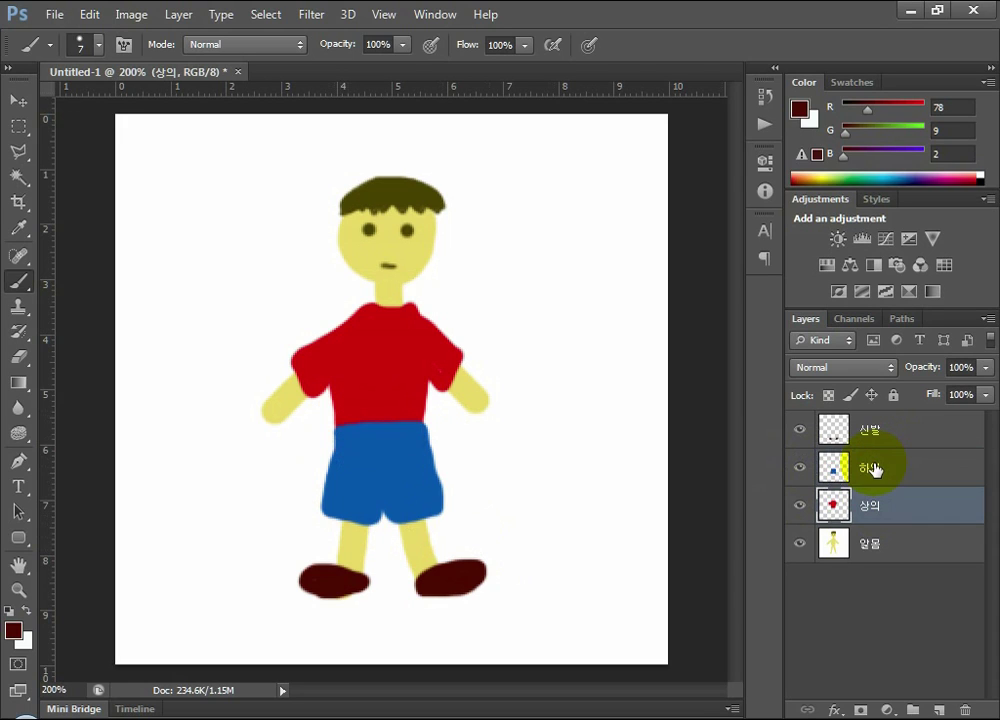
{"action": "key", "text": "ctrl+bracketright"}
{"action": "key", "text": "ctrl+bracketleft"}
{"action": "key", "text": "ctrl+bracketright"}
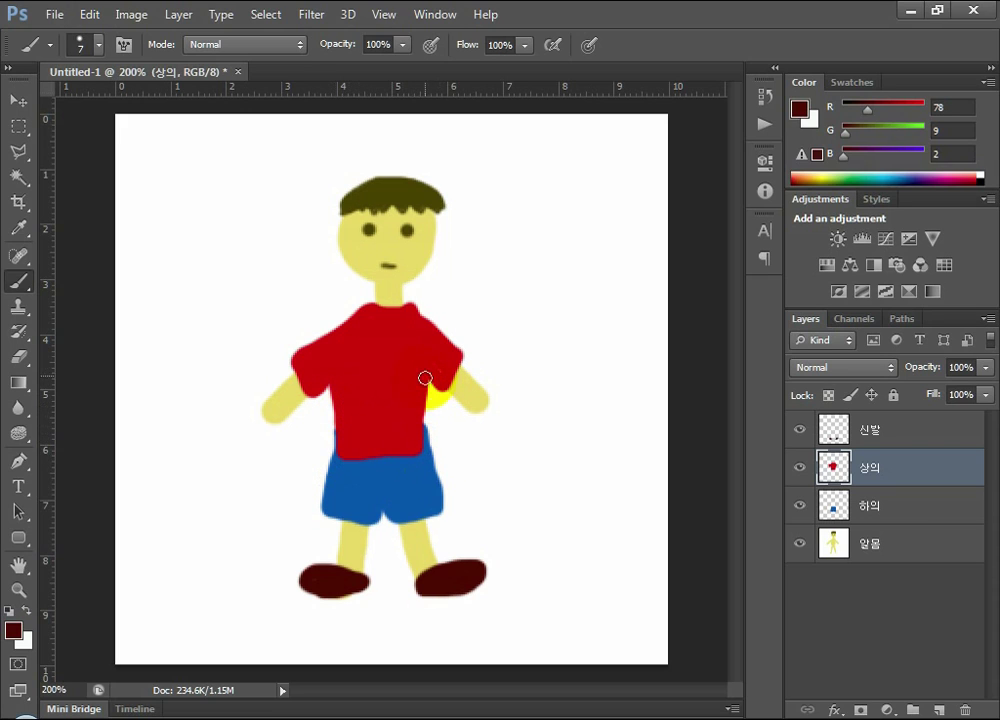
{"action": "key", "text": "ctrl+bracketleft"}
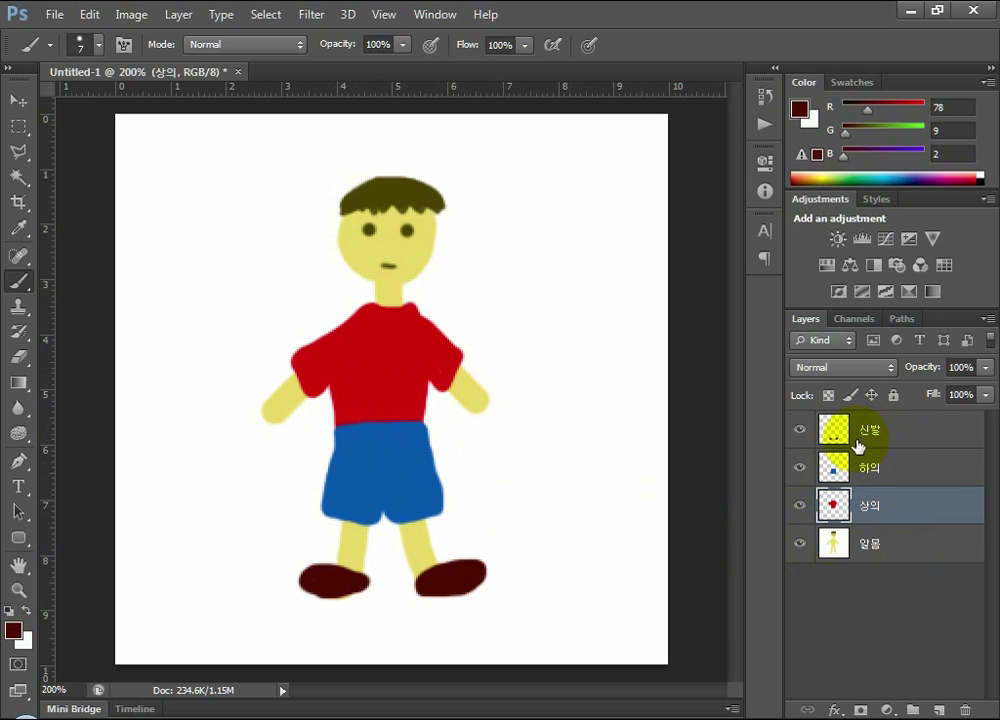
Step: Create a new layer directly above 상의 and name it 단추
{"action": "left_click", "coordinate": [940, 708]}
{"action": "double_click", "coordinate": [878, 505]}
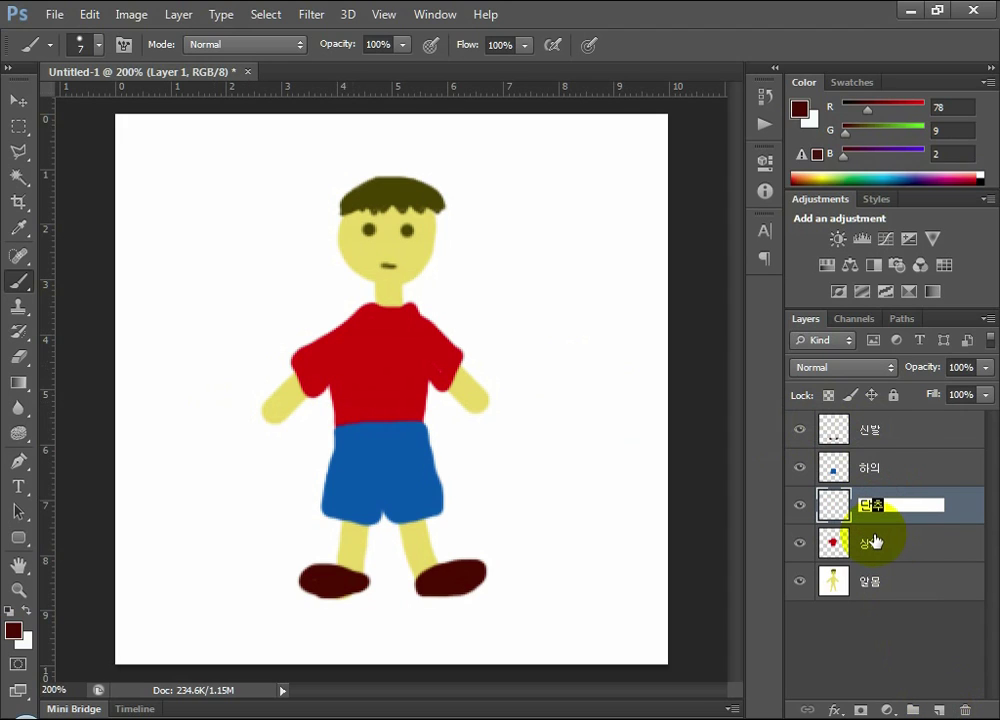
{"action": "key", "text": "Return"}
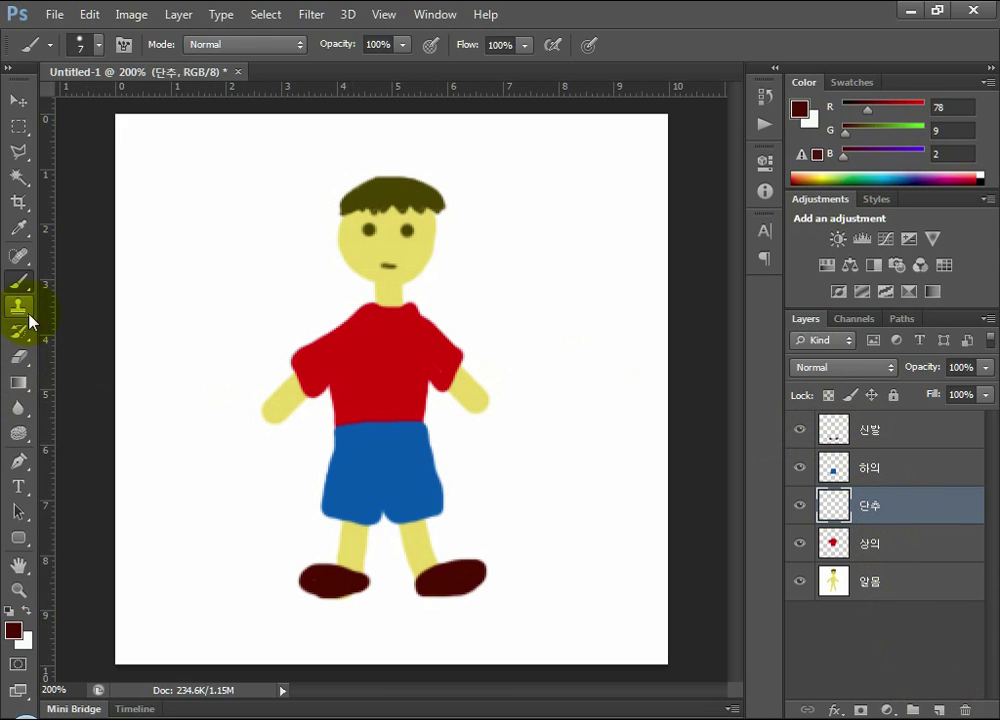
Step: Set the foreground colour to light green (RGB 63, 239, 88) and paint three buttons down the front of the shirt
{"action": "left_click", "coordinate": [14, 632]}
{"action": "left_click", "coordinate": [603, 356]}
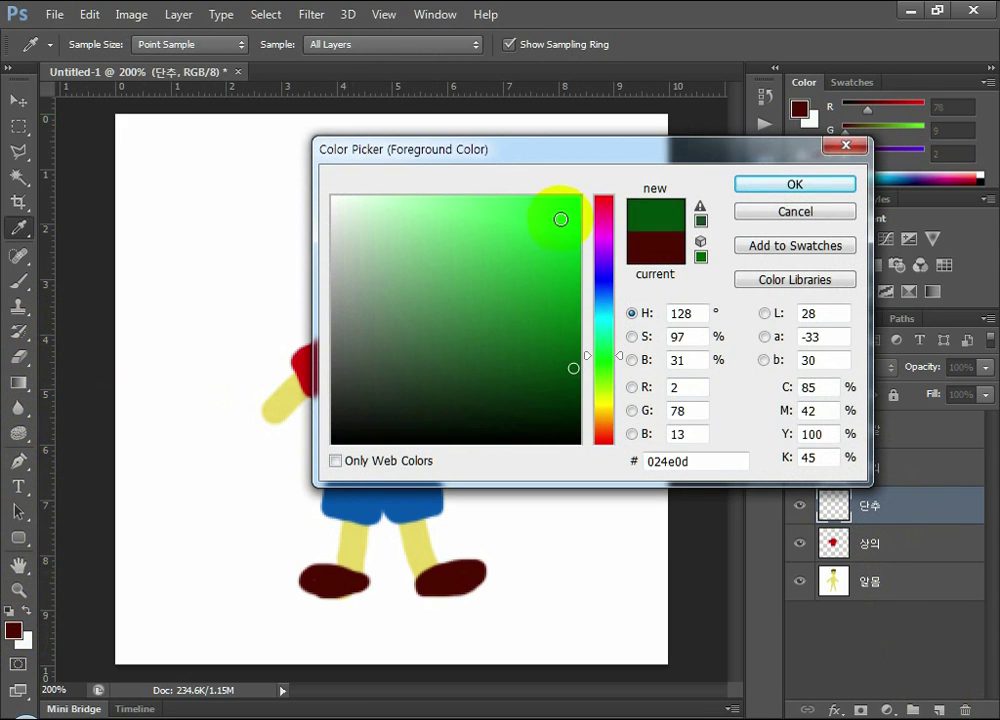
{"action": "left_click_drag", "start_coordinate": [565, 219], "coordinate": [516, 209]}
{"action": "left_click", "coordinate": [796, 185]}
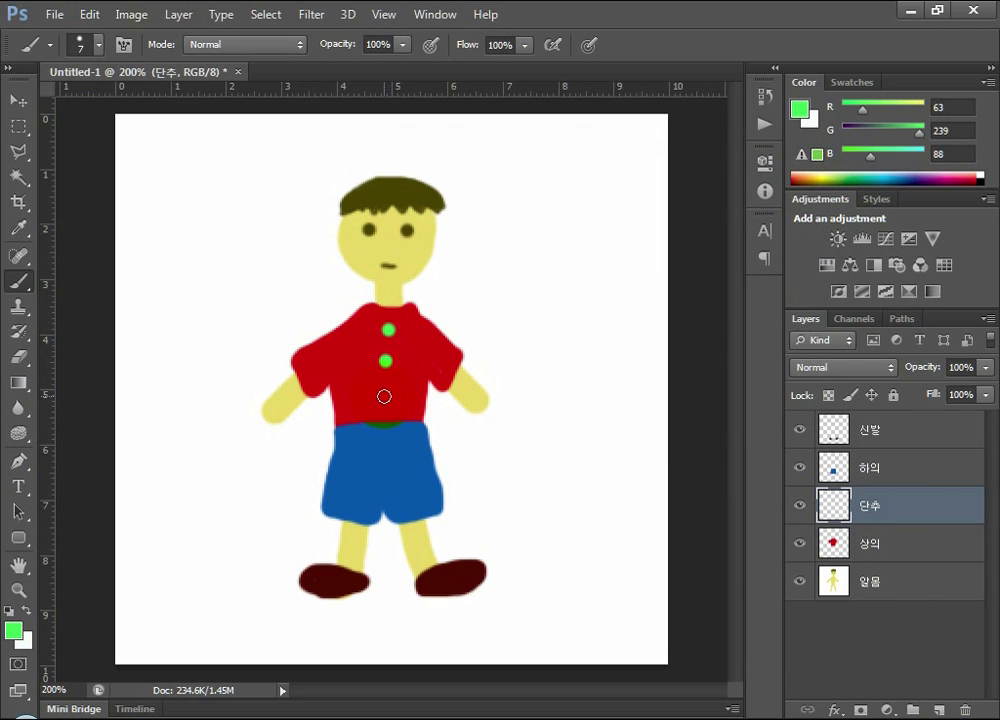
{"action": "left_click", "coordinate": [409, 493]}
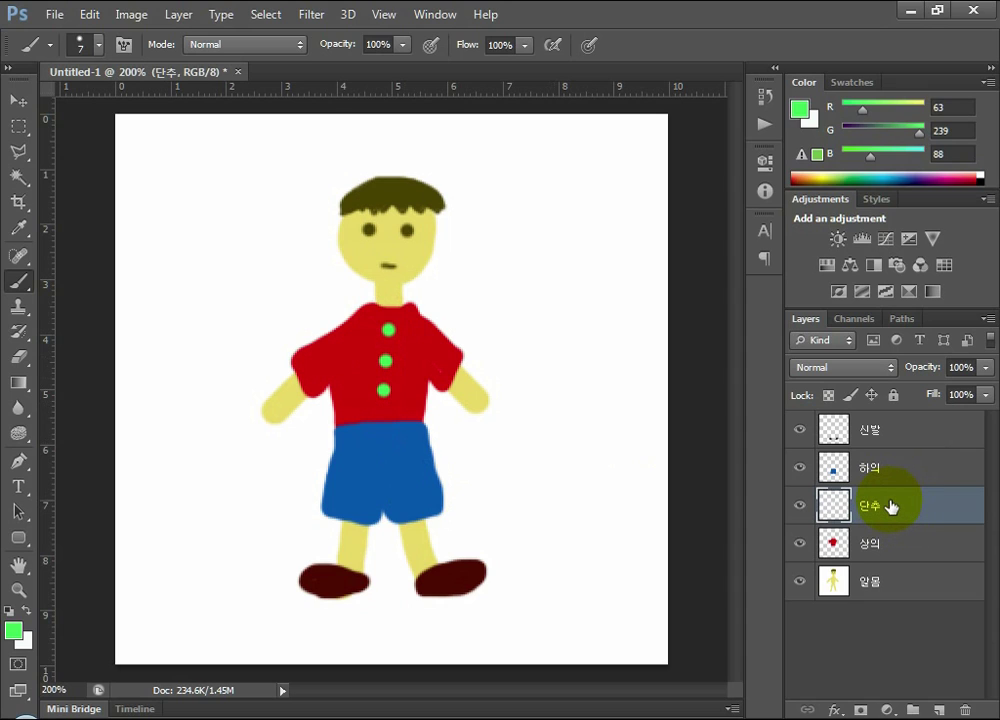
Step: Move the 단추 layer above 신발, below 상의, and back between 하의 and 상의 to demonstrate stacking order
{"action": "left_click_drag", "start_coordinate": [880, 506], "coordinate": [886, 426]}
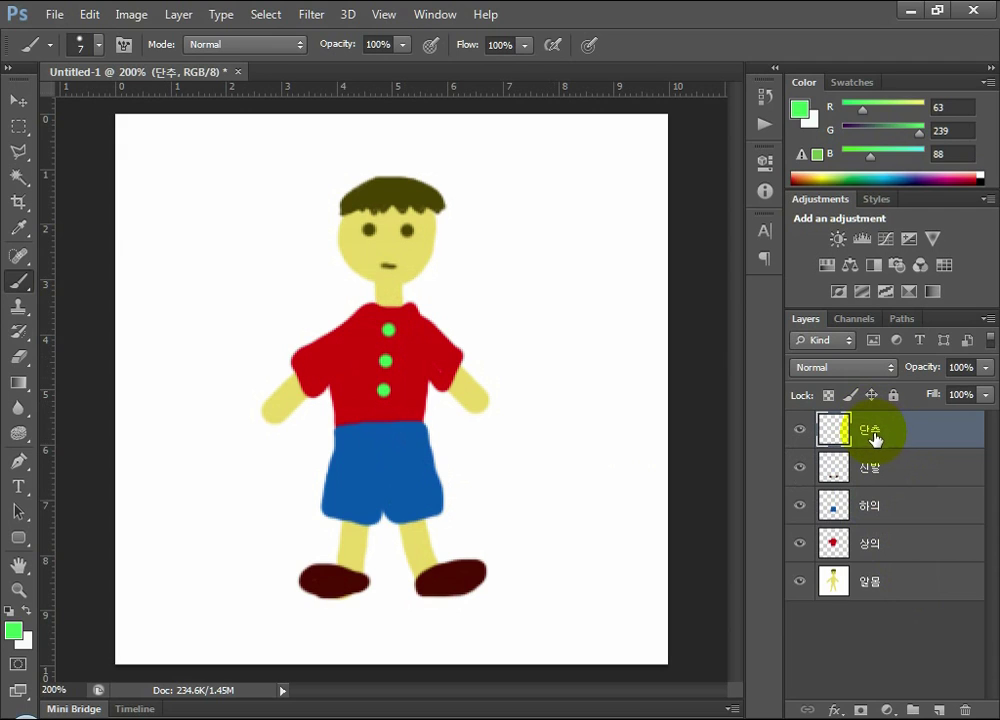
{"action": "left_click_drag", "start_coordinate": [877, 446], "coordinate": [887, 558]}
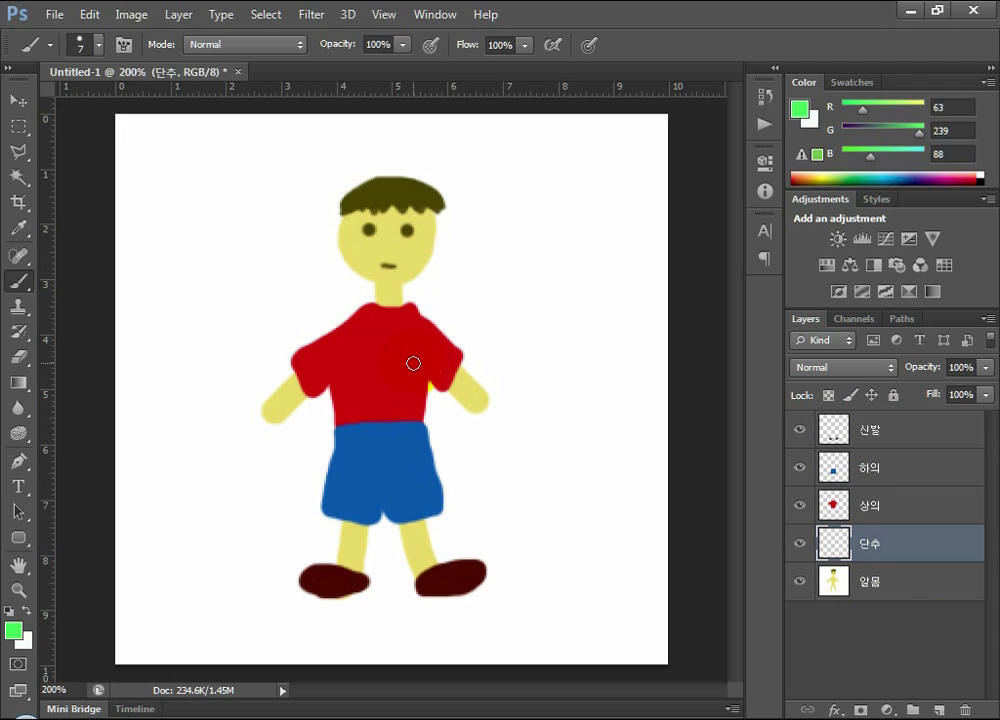
{"action": "left_click_drag", "start_coordinate": [886, 550], "coordinate": [886, 486]}
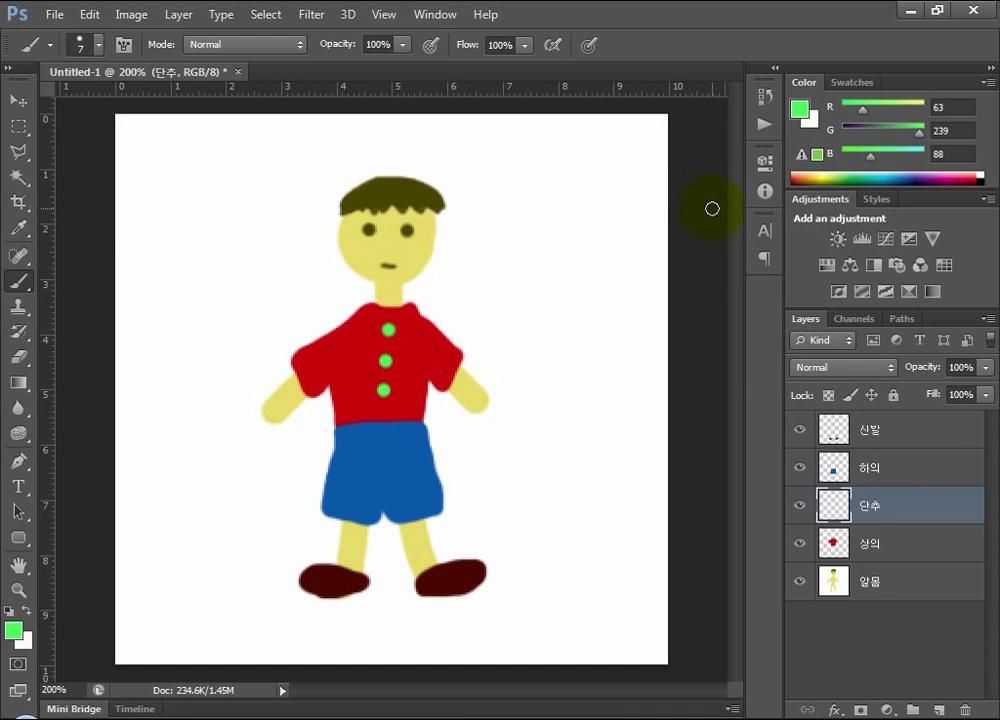
Step: Start saving the document in the 기본 이론 folder and name the file 제작연습
{"action": "left_click", "coordinate": [52, 16]}
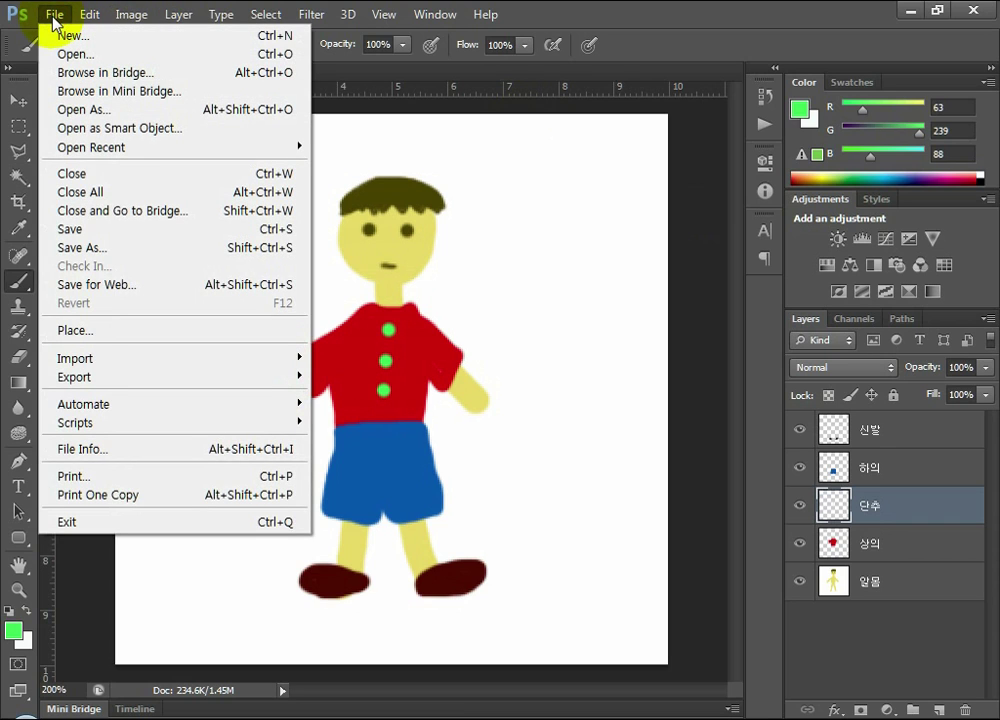
{"action": "left_click", "coordinate": [66, 236]}
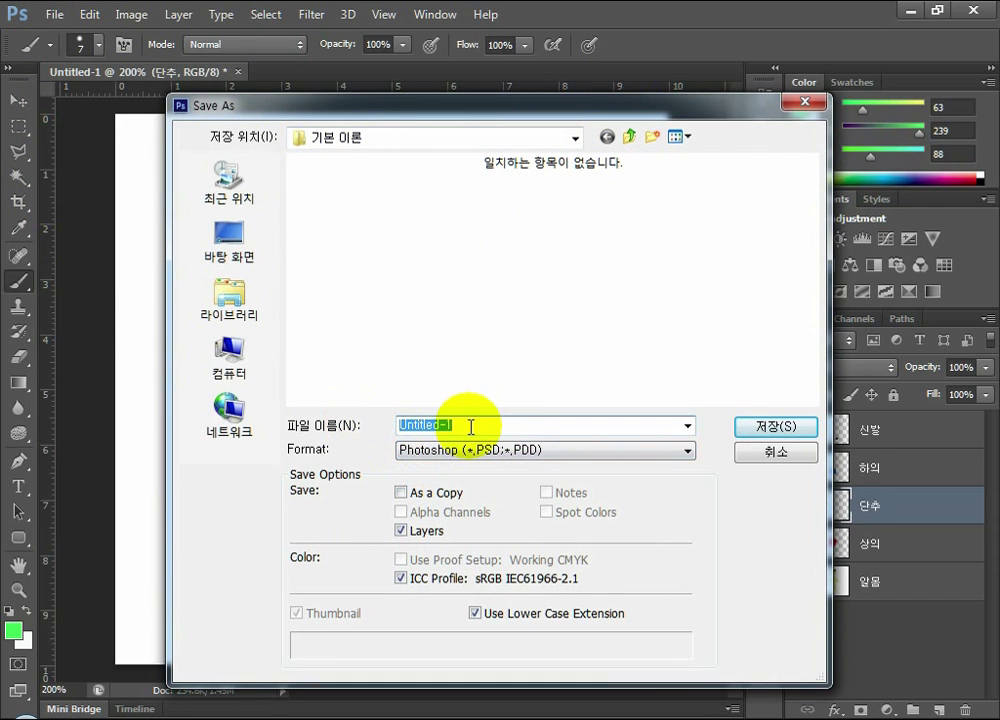
{"action": "type", "text": "1111"}
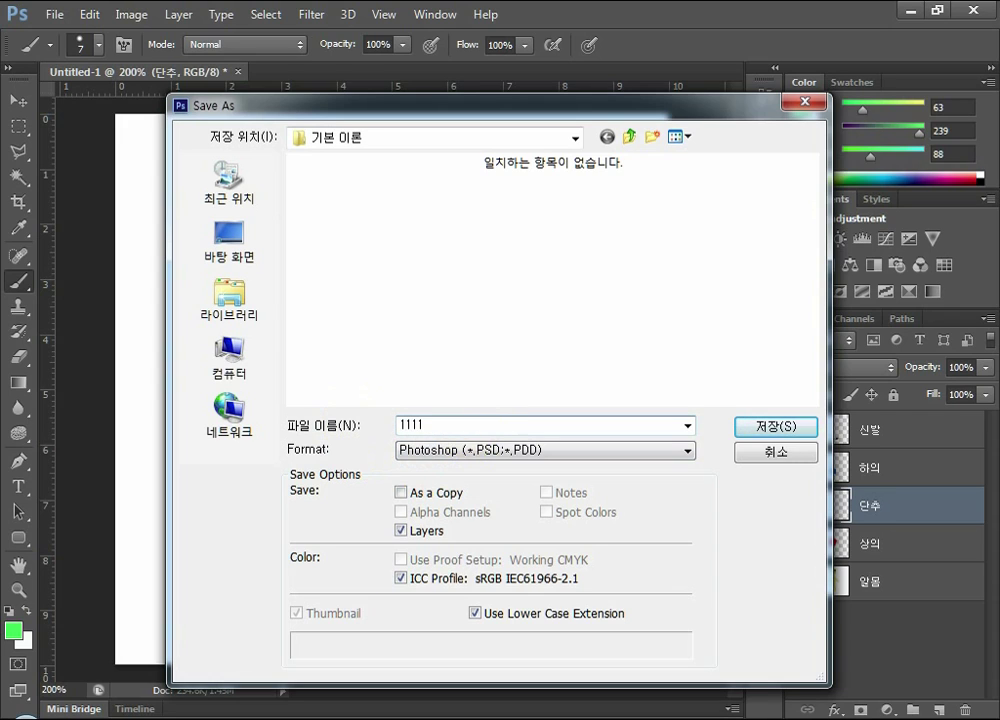
{"action": "left_click_drag", "start_coordinate": [442, 424], "coordinate": [382, 424]}
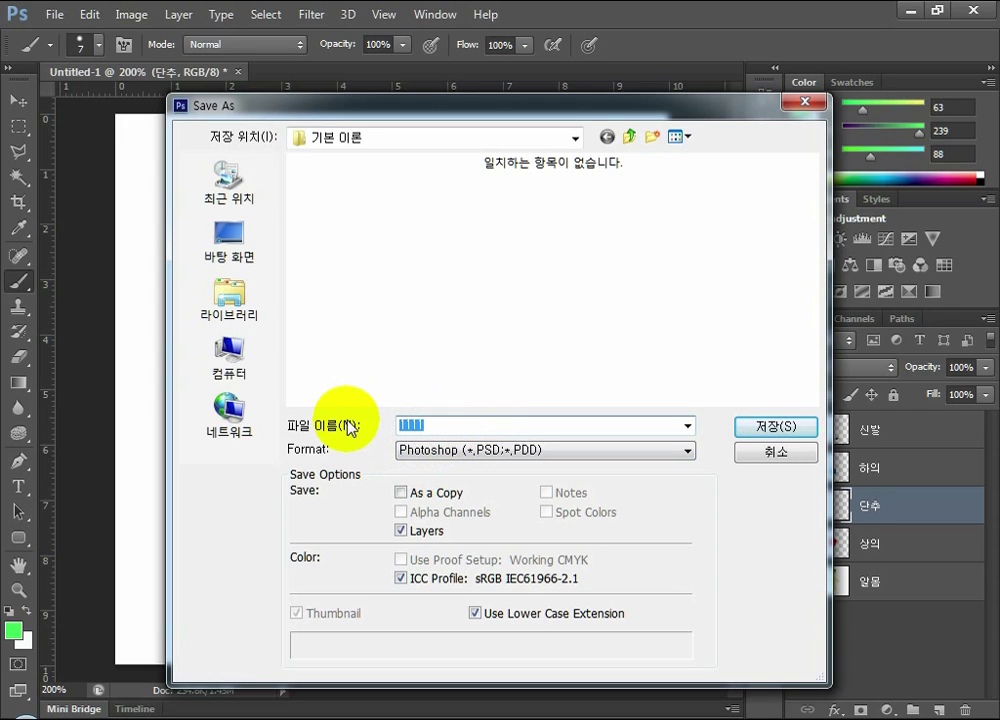
{"action": "type", "text": "제절"}
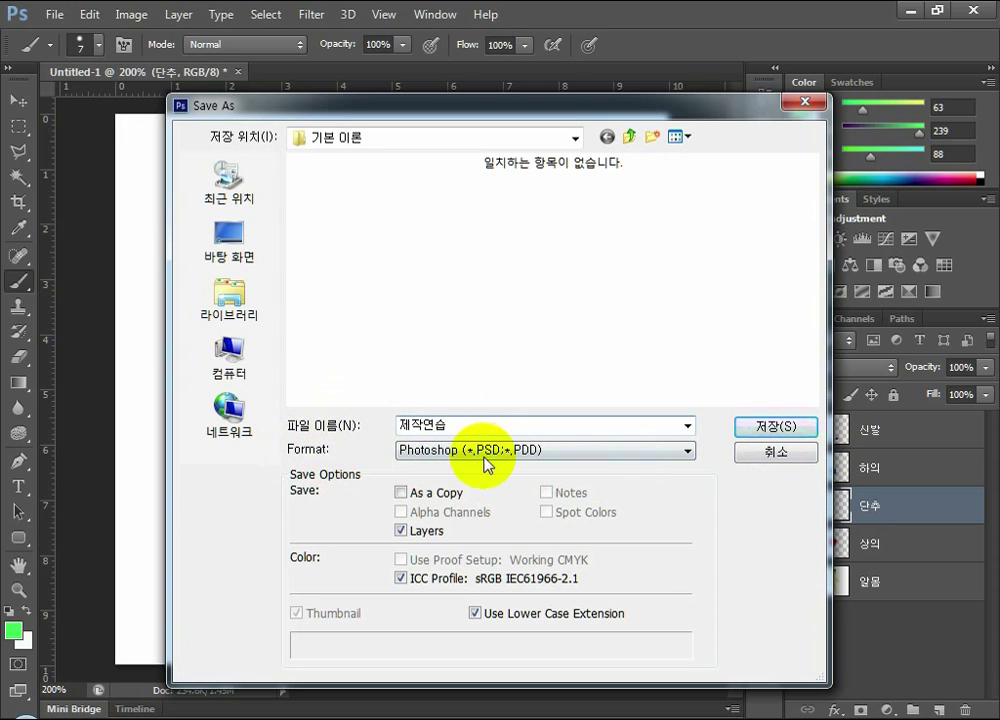
Step: Examine the available save formats and switch to Windows Photo Viewer to read the 대표 저장 방식 table on PSD and JPG
{"action": "left_click", "coordinate": [614, 455]}
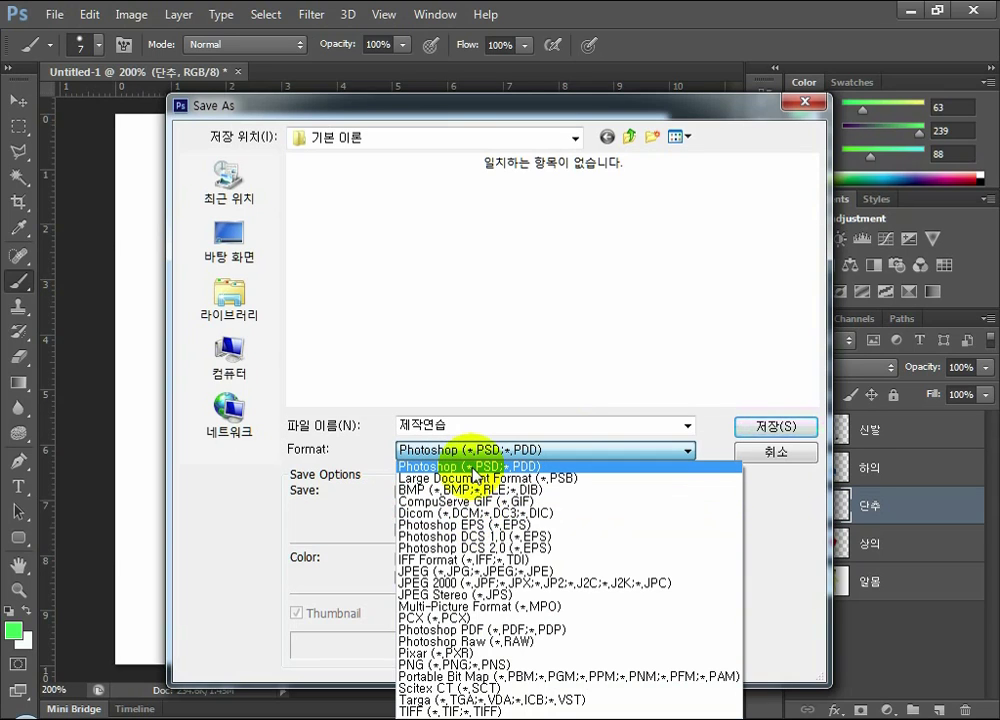
{"action": "left_click", "coordinate": [235, 529]}
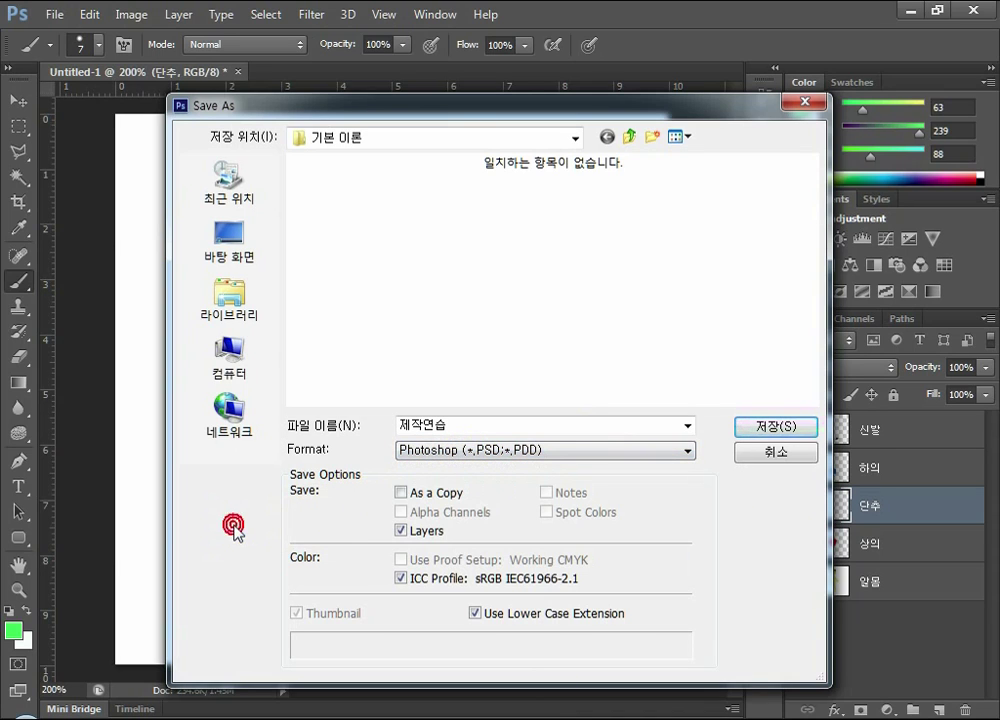
{"action": "mouse_move", "coordinate": [335, 699]}
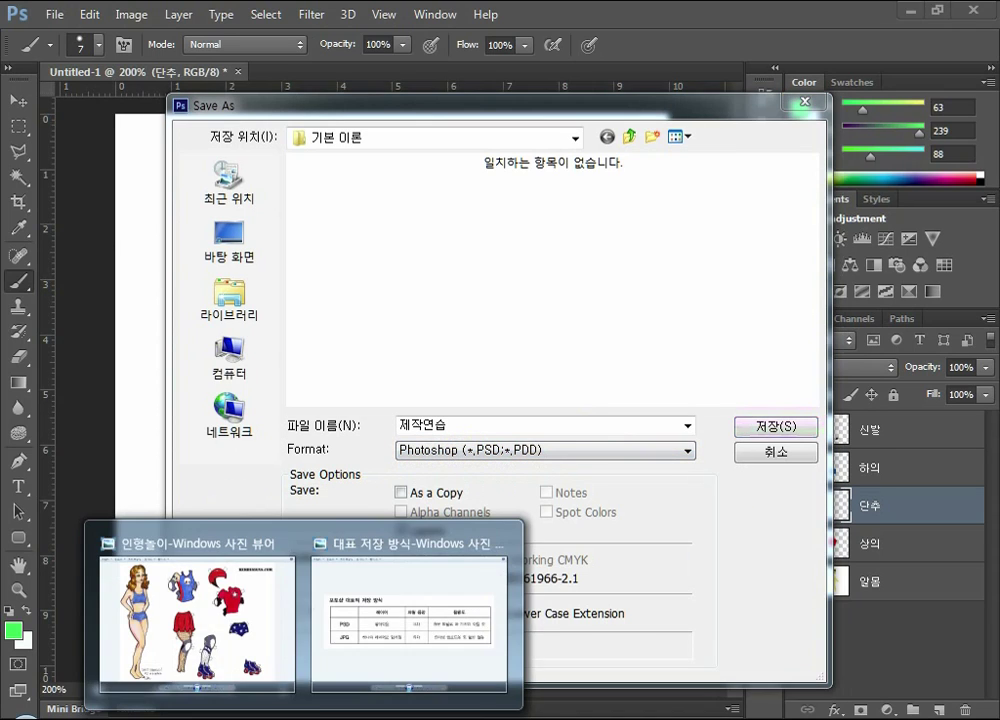
{"action": "left_click", "coordinate": [410, 607]}
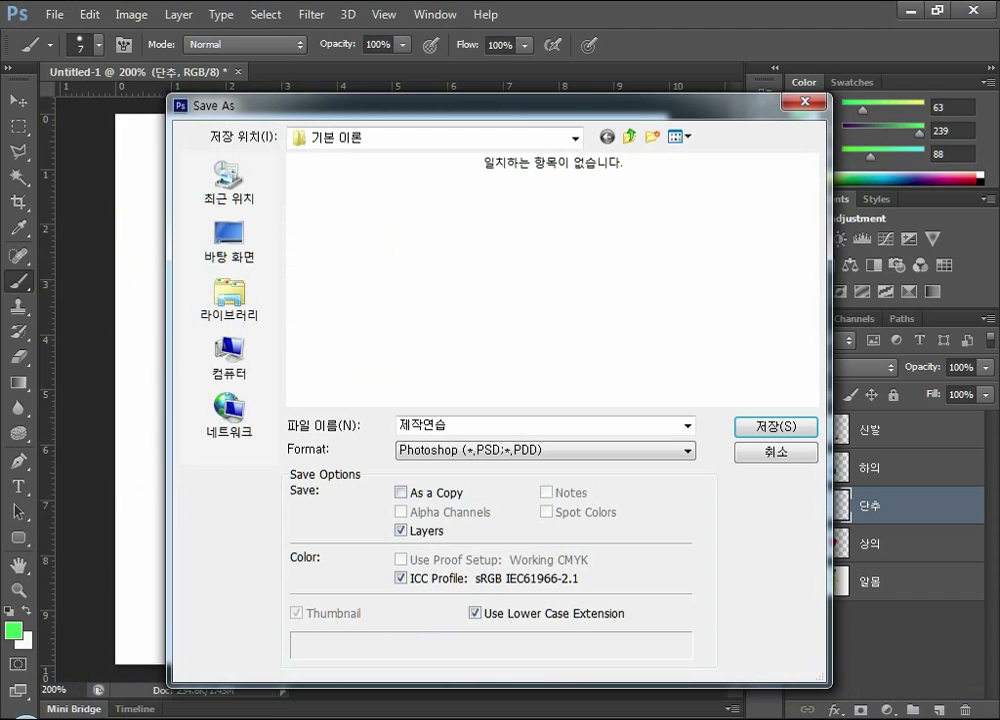
{"action": "left_click", "coordinate": [471, 452]}
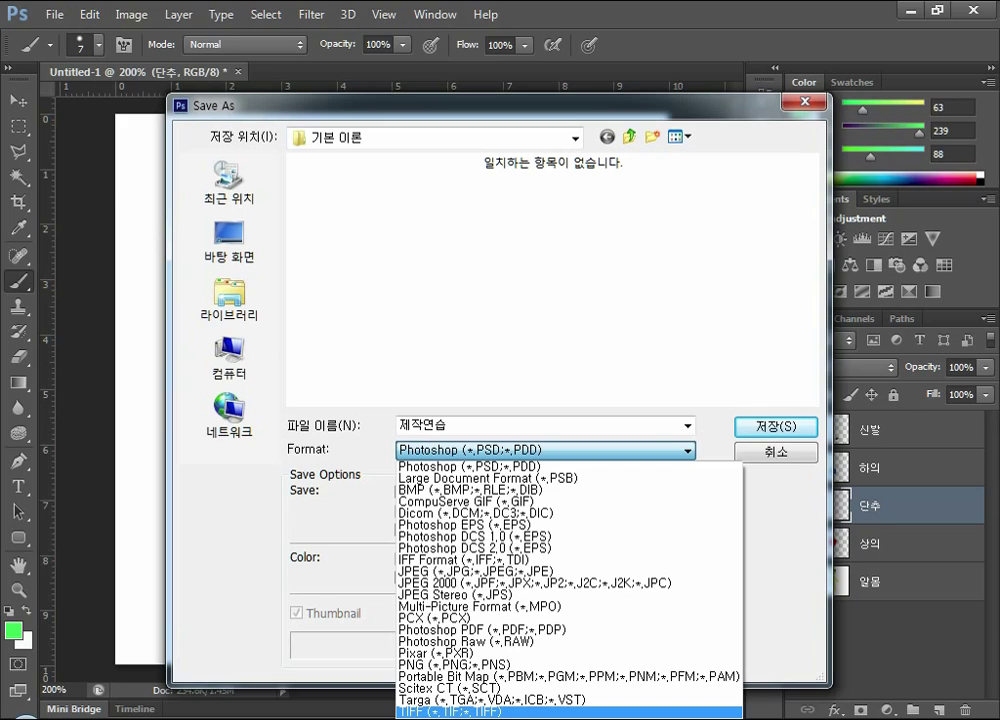
{"action": "mouse_move", "coordinate": [312, 716]}
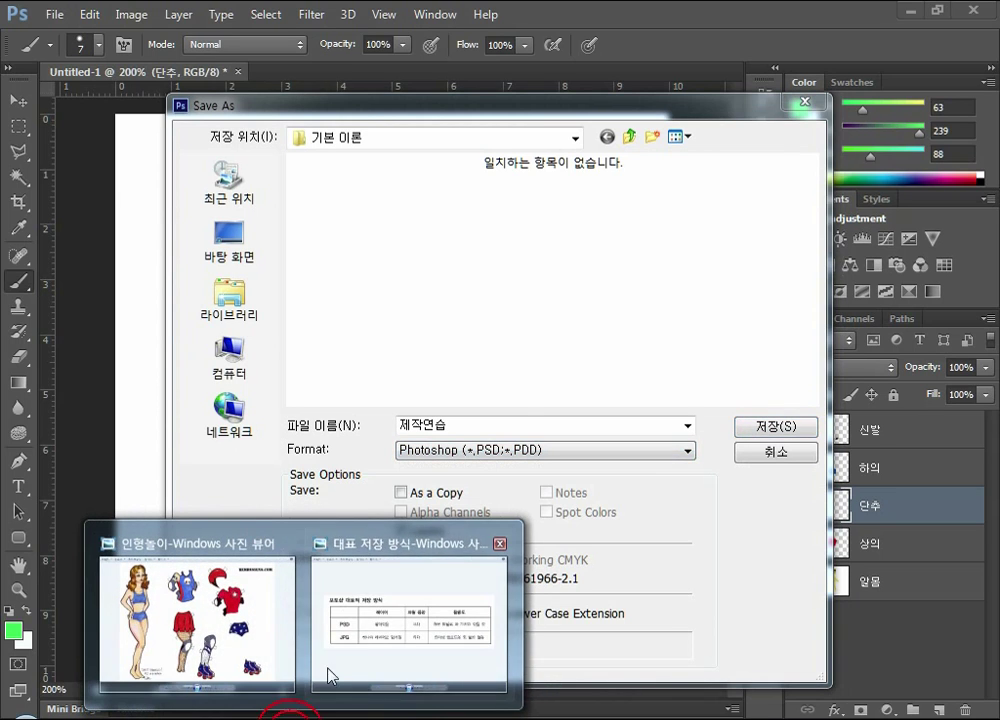
{"action": "left_click", "coordinate": [328, 673]}
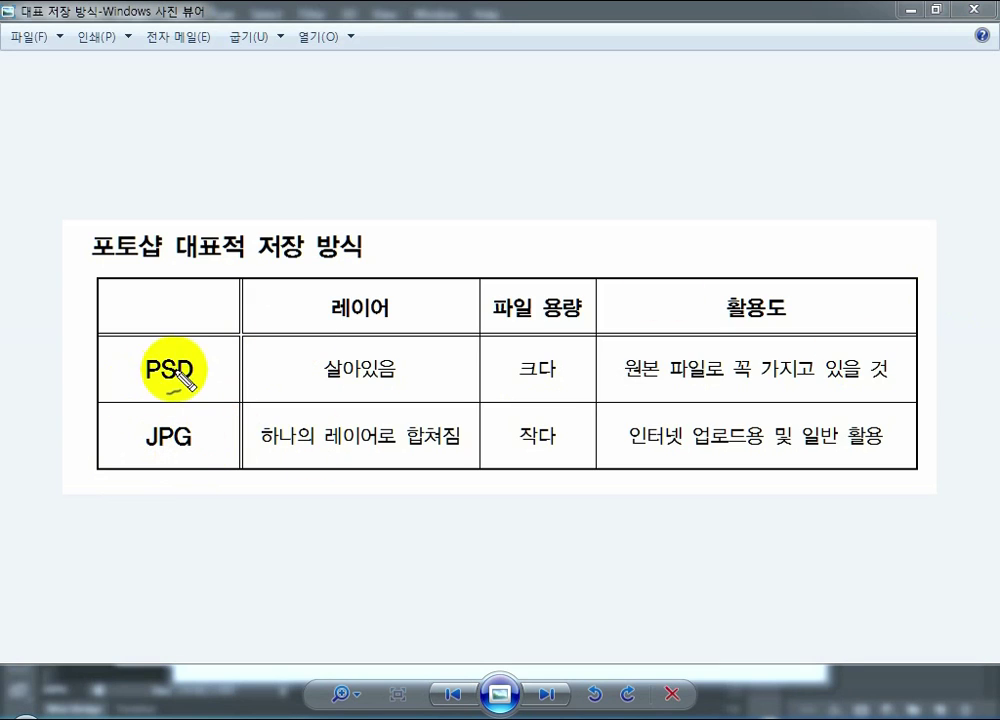
Step: Mark the PSD and JPG entries of the format table with circles, arrows and underlines, and return to the save dialog
{"action": "mouse_move", "coordinate": [193, 384]}
{"action": "left_mouse_down"}
{"action": "mouse_move", "coordinate": [170, 343]}
{"action": "mouse_move", "coordinate": [194, 384]}
{"action": "mouse_move", "coordinate": [216, 397]}
{"action": "mouse_move", "coordinate": [203, 430]}
{"action": "mouse_move", "coordinate": [212, 440]}
{"action": "mouse_move", "coordinate": [223, 408]}
{"action": "mouse_move", "coordinate": [239, 406]}
{"action": "mouse_move", "coordinate": [236, 390]}
{"action": "left_mouse_up"}
{"action": "left_click", "coordinate": [228, 382]}
{"action": "mouse_move", "coordinate": [145, 469]}
{"action": "left_mouse_down"}
{"action": "mouse_move", "coordinate": [180, 417]}
{"action": "mouse_move", "coordinate": [201, 424]}
{"action": "mouse_move", "coordinate": [199, 459]}
{"action": "mouse_move", "coordinate": [164, 465]}
{"action": "mouse_move", "coordinate": [117, 444]}
{"action": "mouse_move", "coordinate": [100, 421]}
{"action": "mouse_move", "coordinate": [115, 378]}
{"action": "left_mouse_up"}
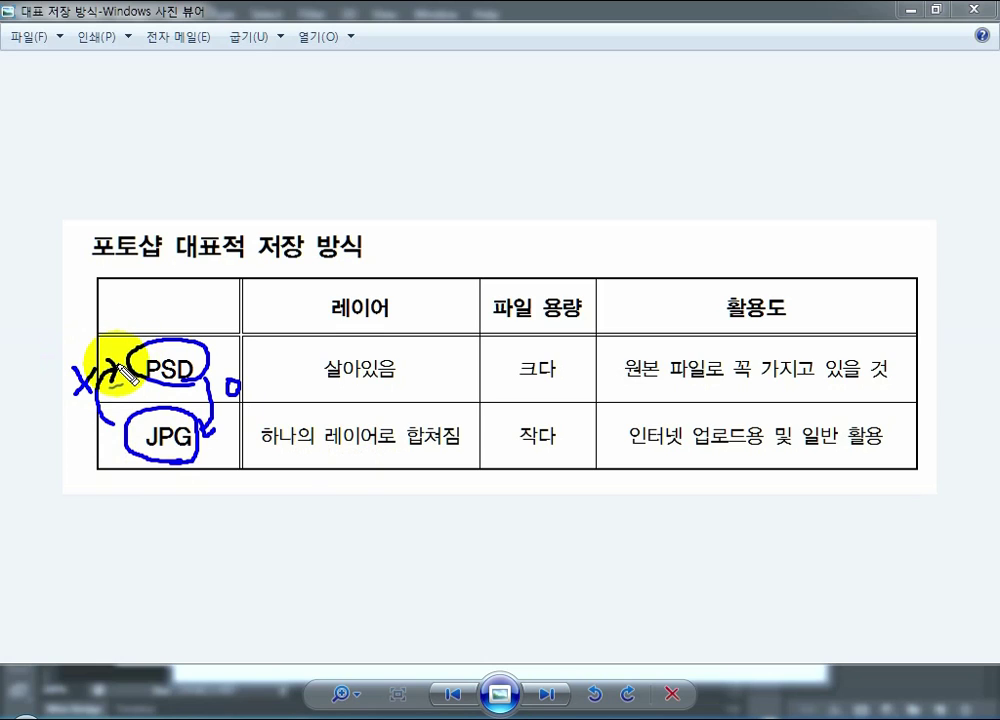
{"action": "left_click_drag", "start_coordinate": [140, 379], "coordinate": [207, 379]}
{"action": "left_click_drag", "start_coordinate": [138, 385], "coordinate": [210, 385]}
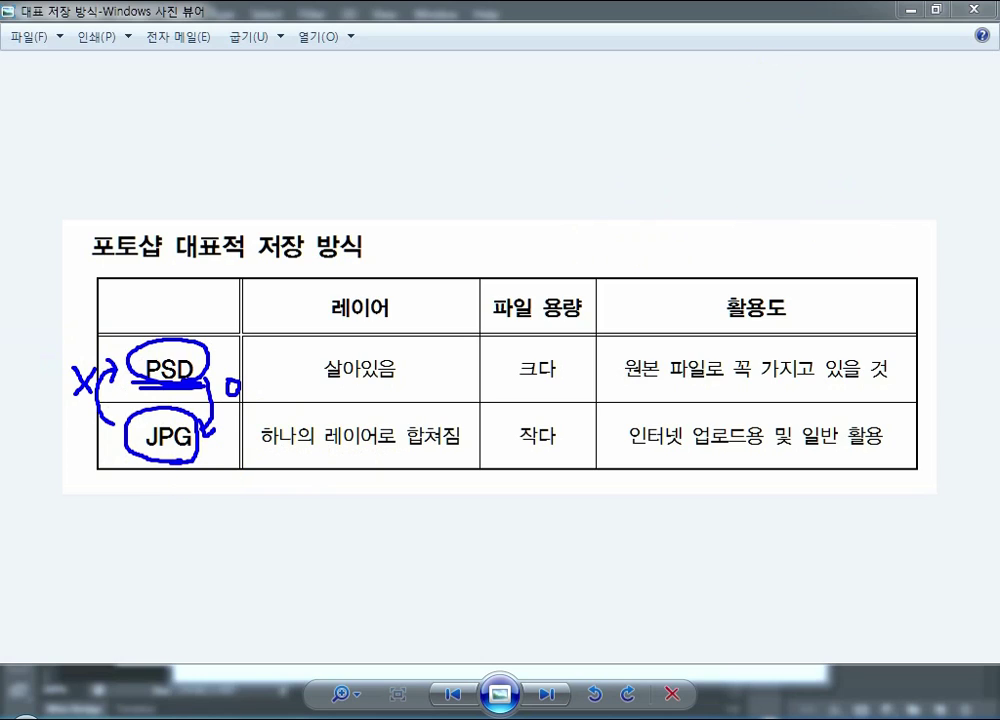
{"action": "key", "text": "Escape"}
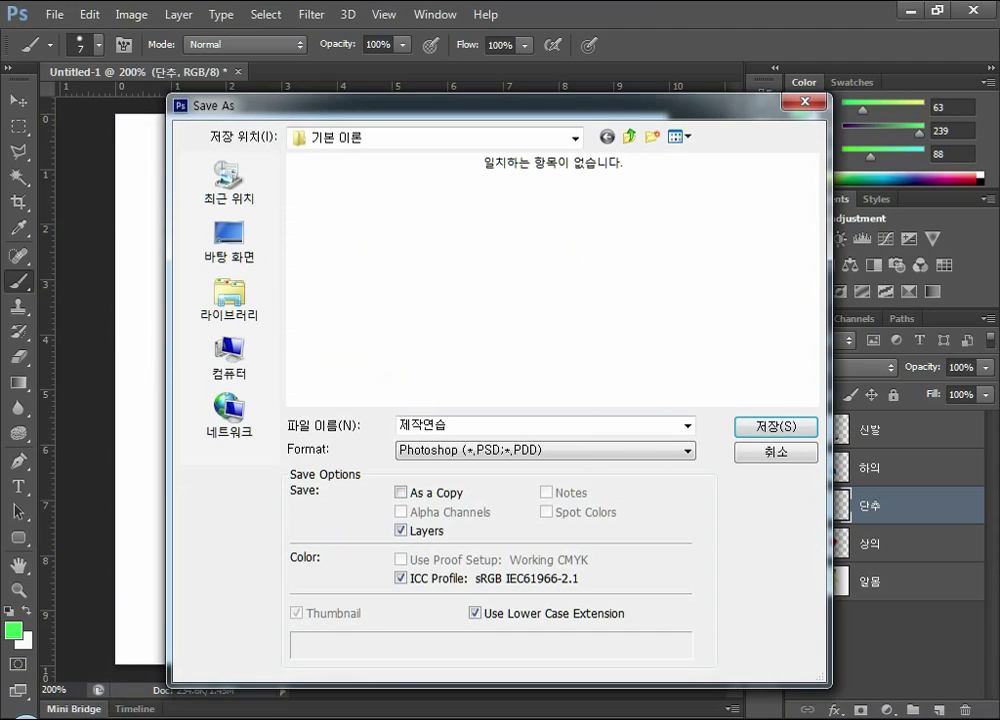
Step: Save 제작연습 in Photoshop (PSD) format with layers kept and Maximize Compatibility on
{"action": "left_click", "coordinate": [453, 451]}
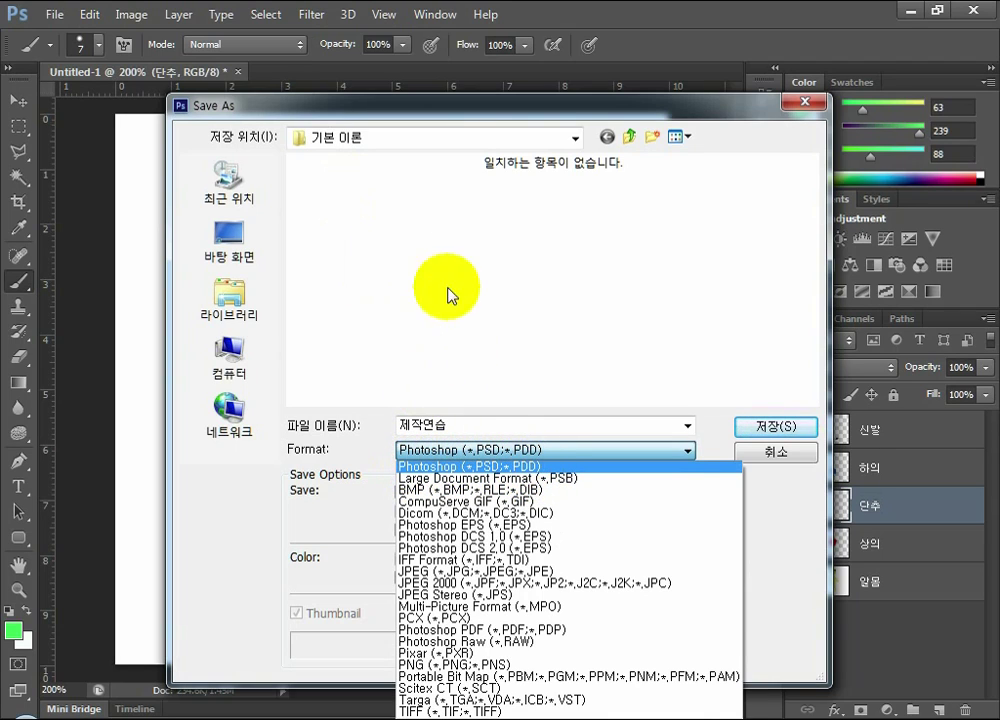
{"action": "left_click", "coordinate": [557, 466]}
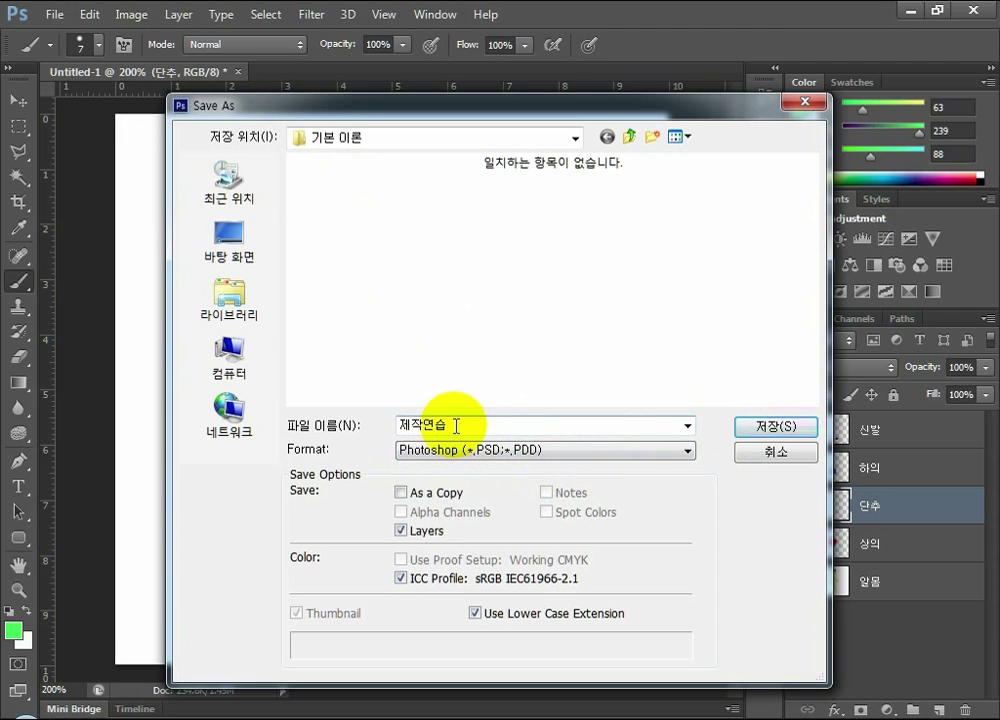
{"action": "left_click", "coordinate": [759, 425]}
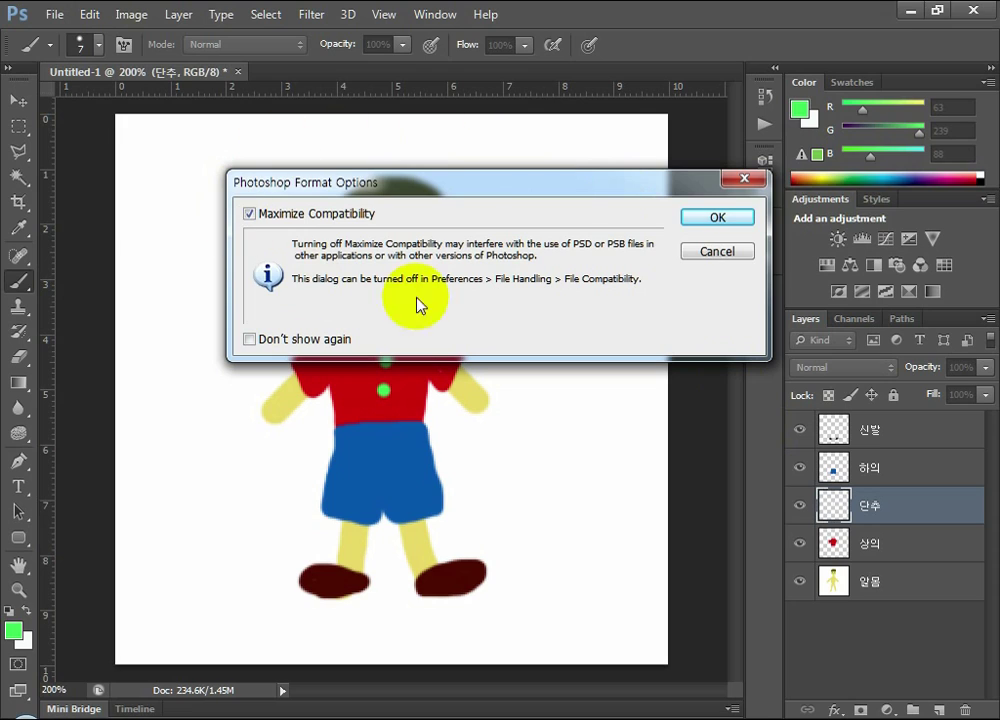
{"action": "left_click", "coordinate": [731, 218]}
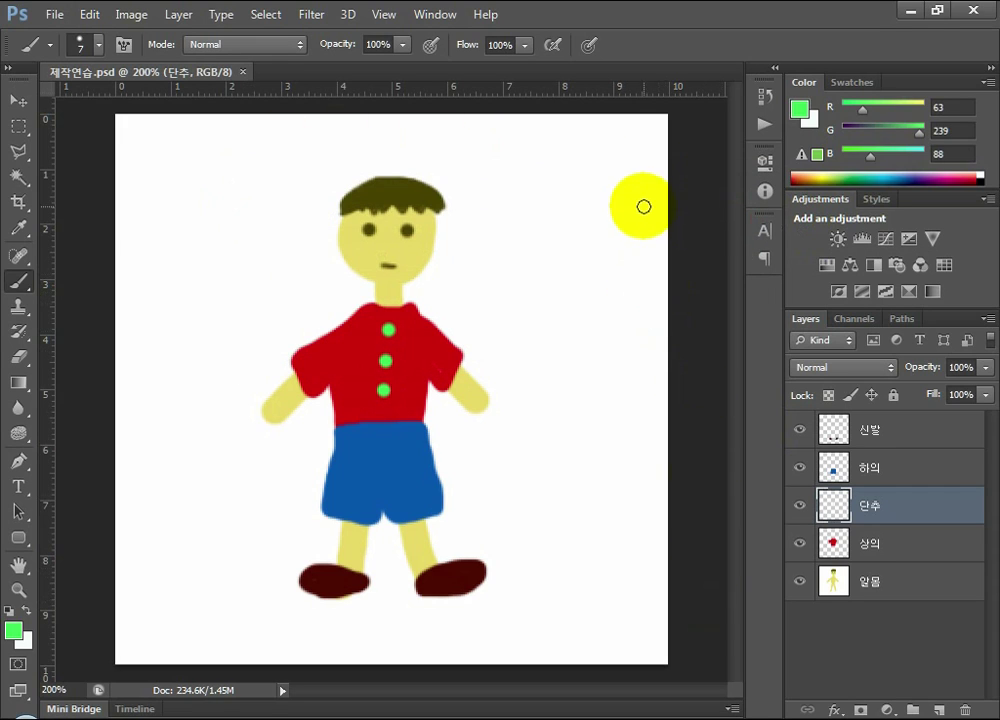
Step: Start saving a copy of 제작연습 in the 기본 이론 folder in JPEG format
{"action": "left_click", "coordinate": [56, 16]}
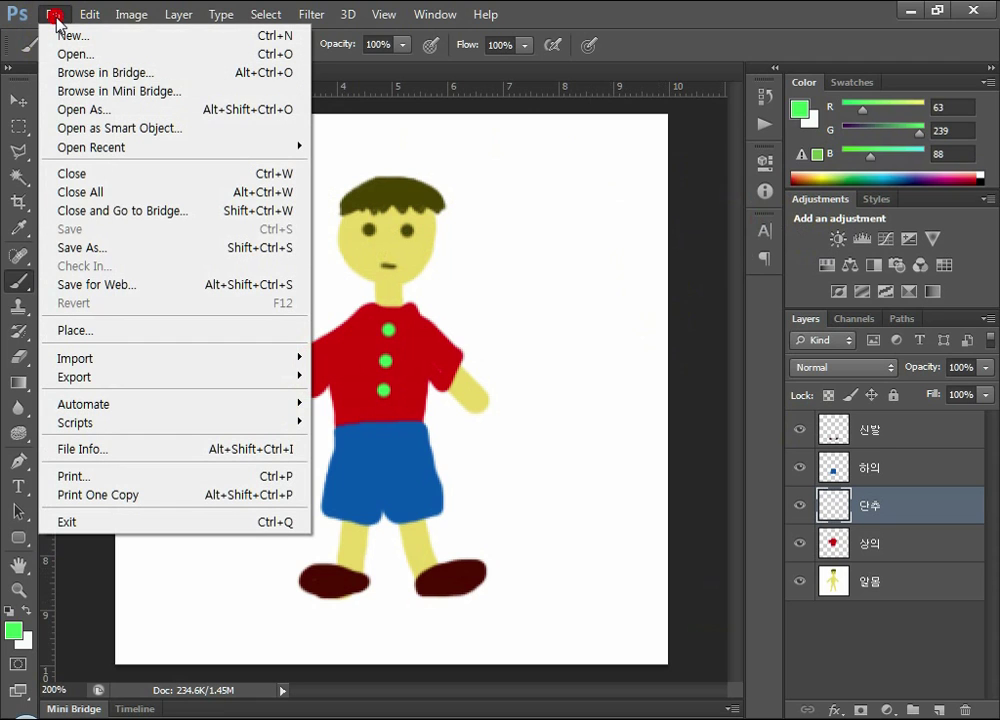
{"action": "left_click", "coordinate": [89, 252]}
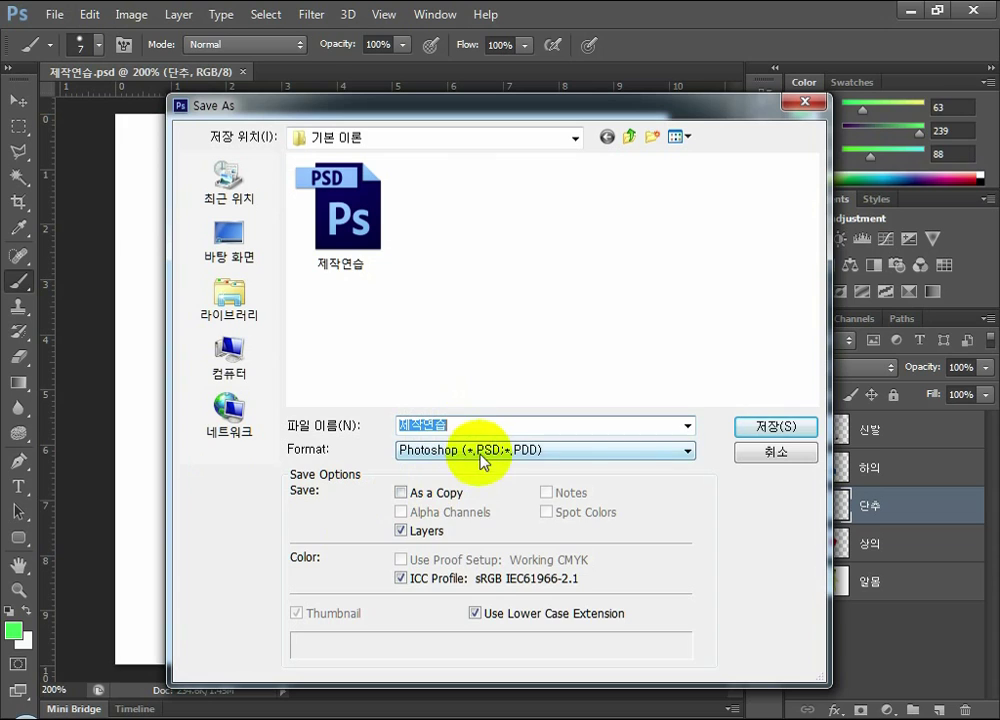
{"action": "left_click", "coordinate": [481, 455]}
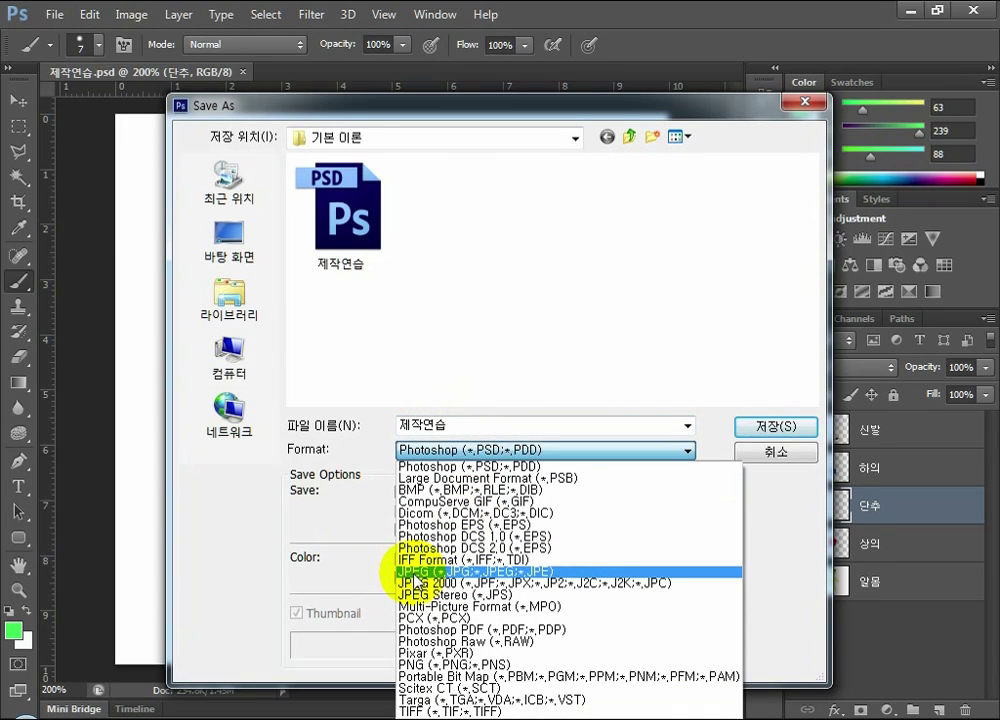
{"action": "left_click", "coordinate": [533, 574]}
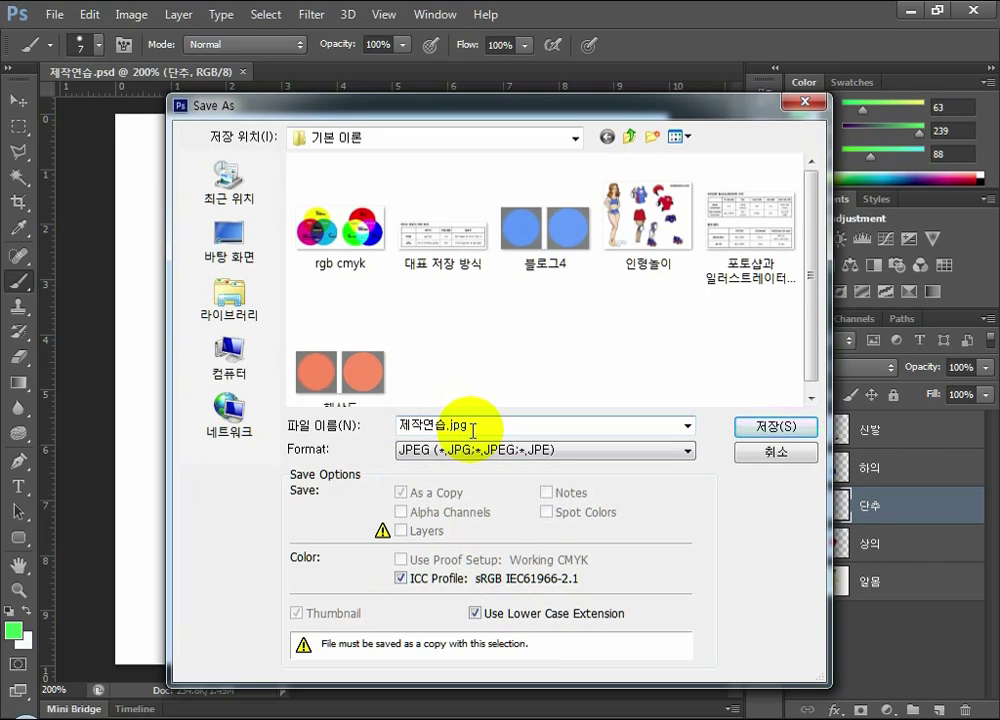
{"action": "left_click", "coordinate": [790, 427]}
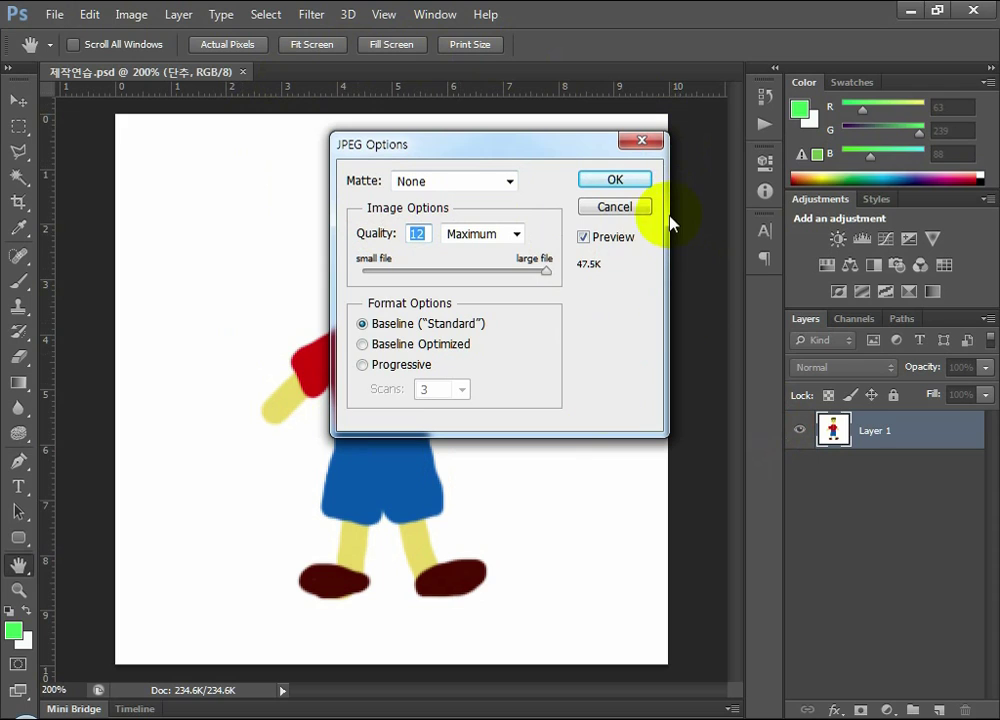
Step: Try JPEG quality levels between 0 and 12 with the options dialog moved clear of the figure to compare the preview
{"action": "left_click_drag", "start_coordinate": [545, 272], "coordinate": [398, 276]}
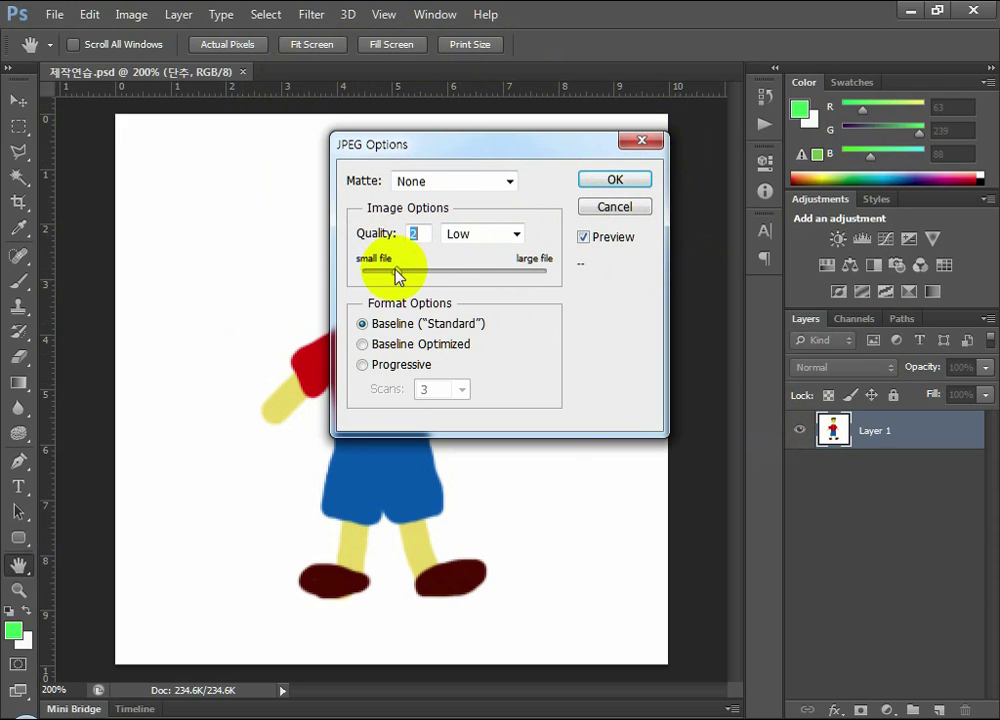
{"action": "mouse_move", "coordinate": [564, 287]}
{"action": "left_mouse_down"}
{"action": "mouse_move", "coordinate": [405, 277]}
{"action": "mouse_move", "coordinate": [553, 289]}
{"action": "left_mouse_up"}
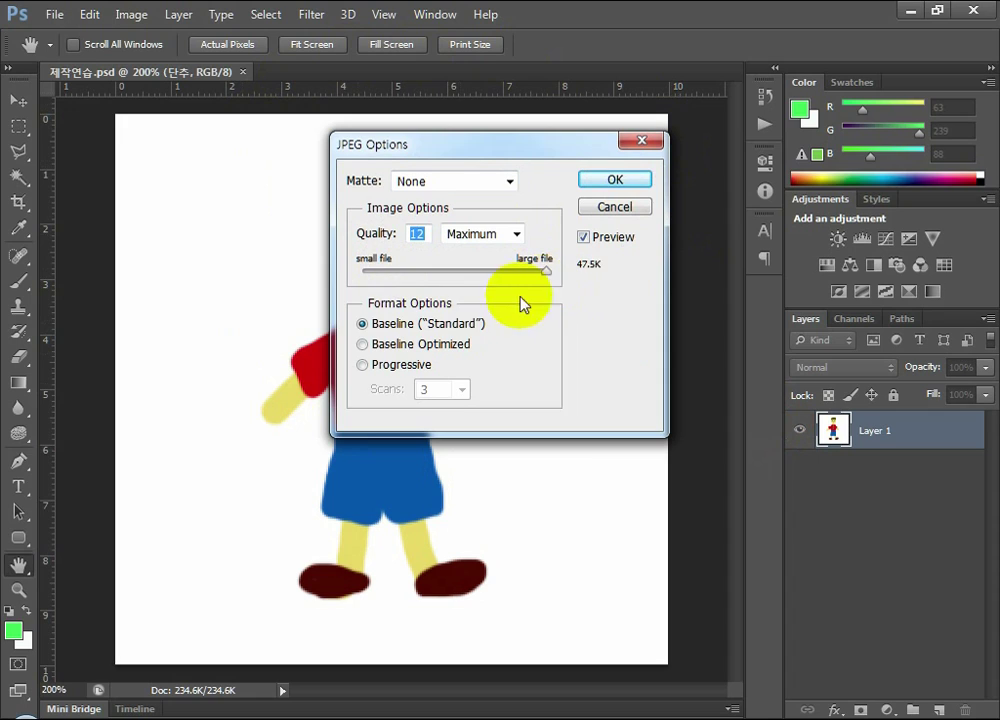
{"action": "left_click", "coordinate": [548, 276]}
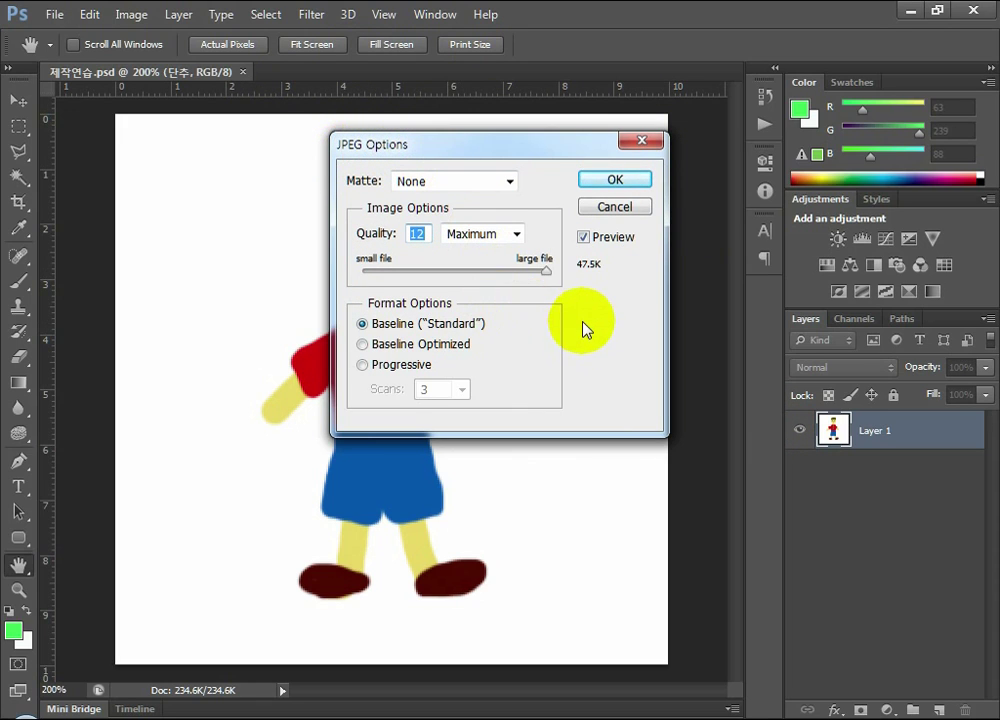
{"action": "left_click_drag", "start_coordinate": [546, 272], "coordinate": [375, 274]}
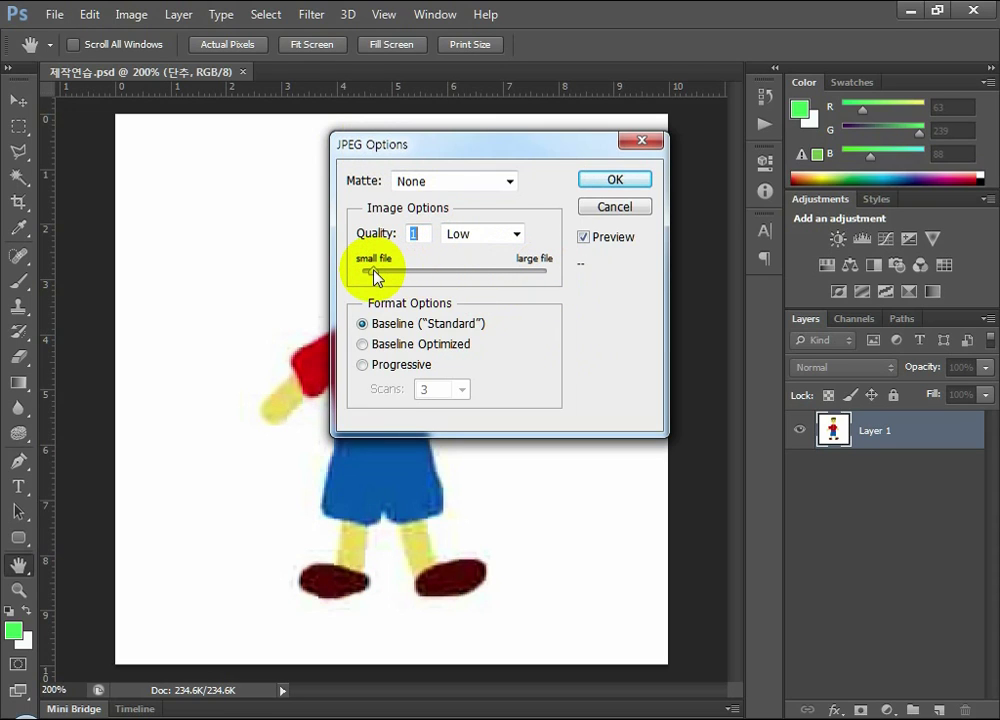
{"action": "left_click_drag", "start_coordinate": [373, 271], "coordinate": [411, 274]}
{"action": "left_click_drag", "start_coordinate": [448, 144], "coordinate": [718, 127]}
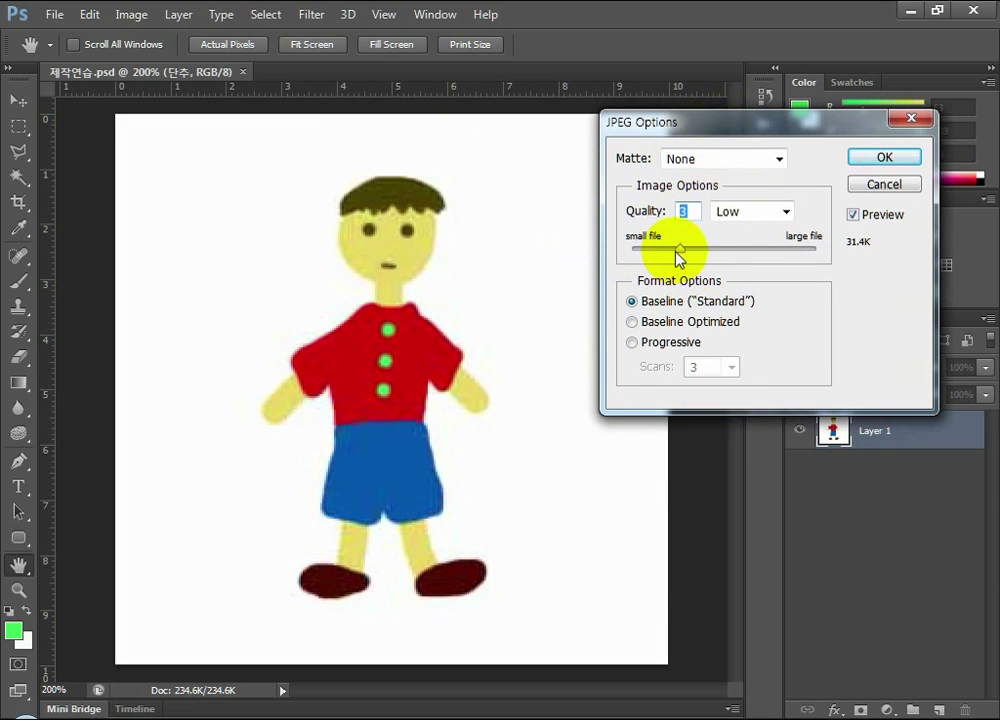
{"action": "left_click_drag", "start_coordinate": [679, 258], "coordinate": [630, 258]}
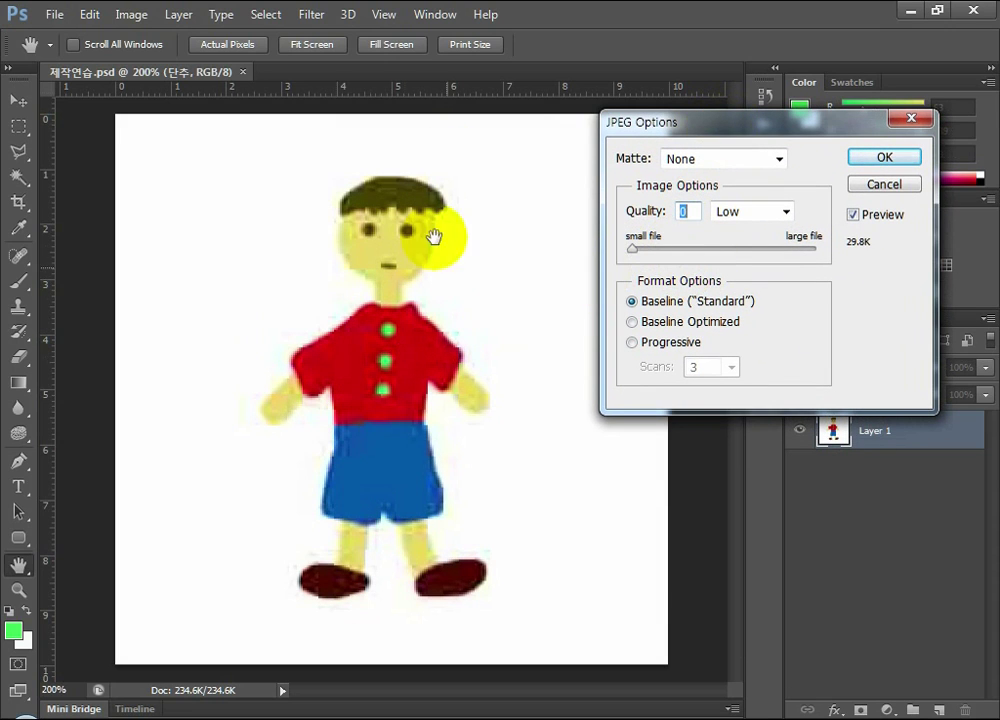
{"action": "left_click_drag", "start_coordinate": [632, 249], "coordinate": [710, 252]}
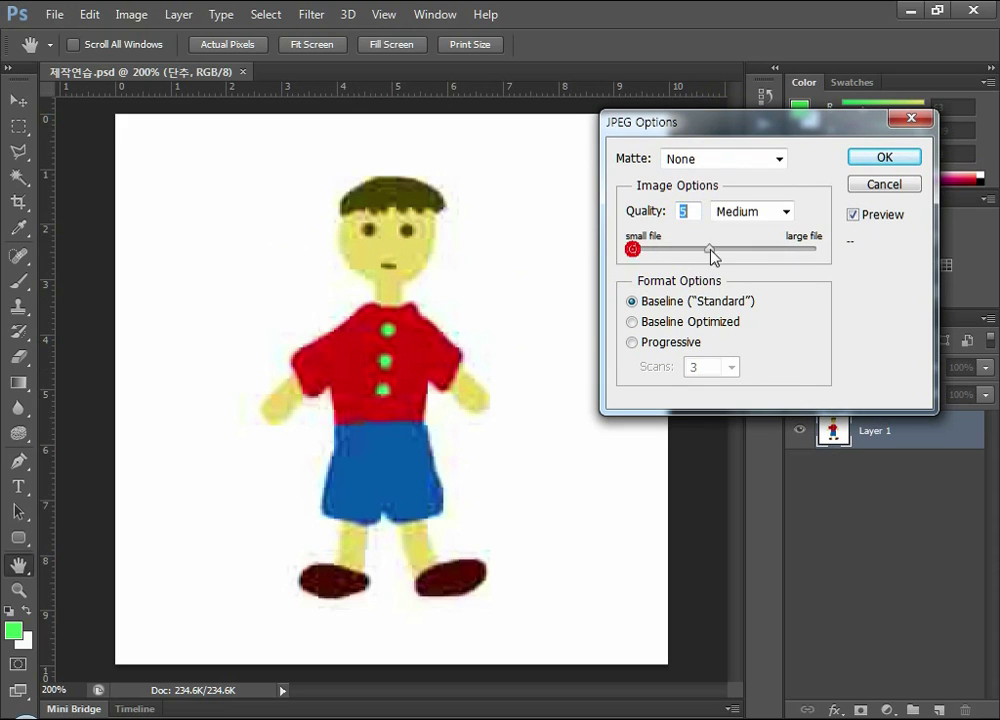
Step: Set the JPEG quality to 12 (Maximum) with the Baseline ("Standard") format and finish saving the copy
{"action": "left_click_drag", "start_coordinate": [716, 256], "coordinate": [819, 254]}
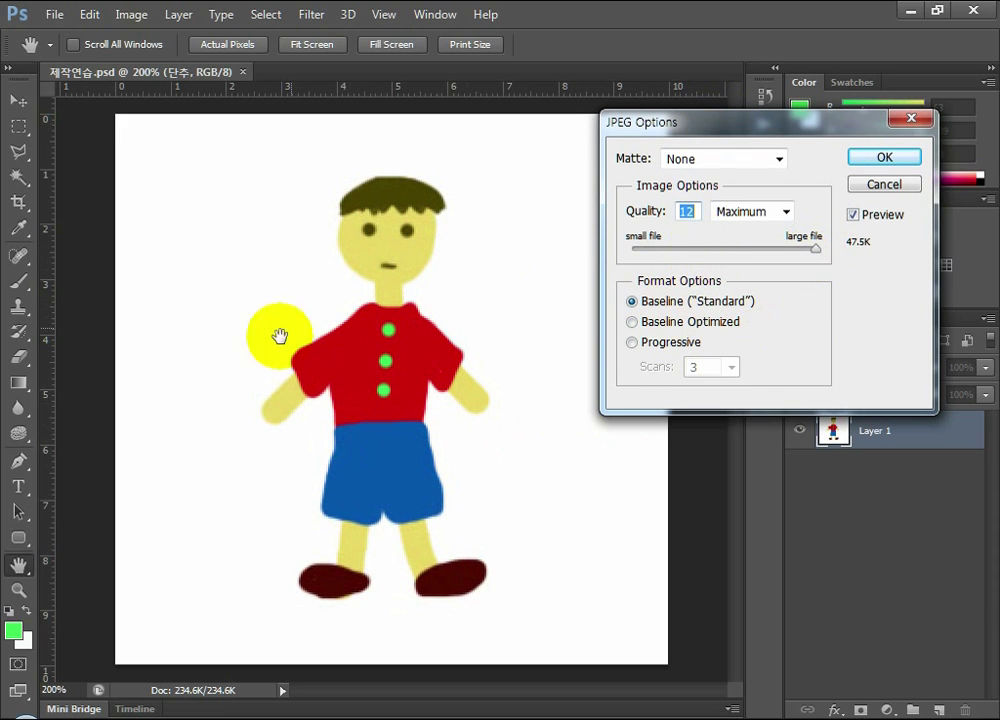
{"action": "left_click", "coordinate": [884, 157]}
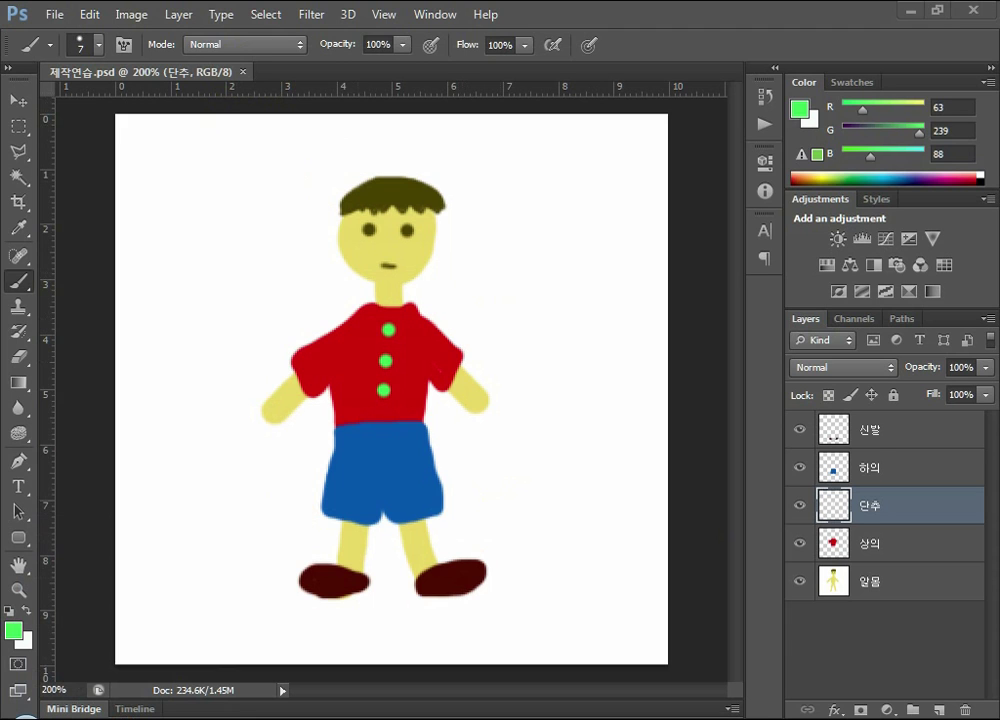
Step: Switch to Windows Explorer, open the 기본 이론 folder and look at the details of the saved 제작연습 JPEG and PSD files
{"action": "key", "text": "alt+Tab"}
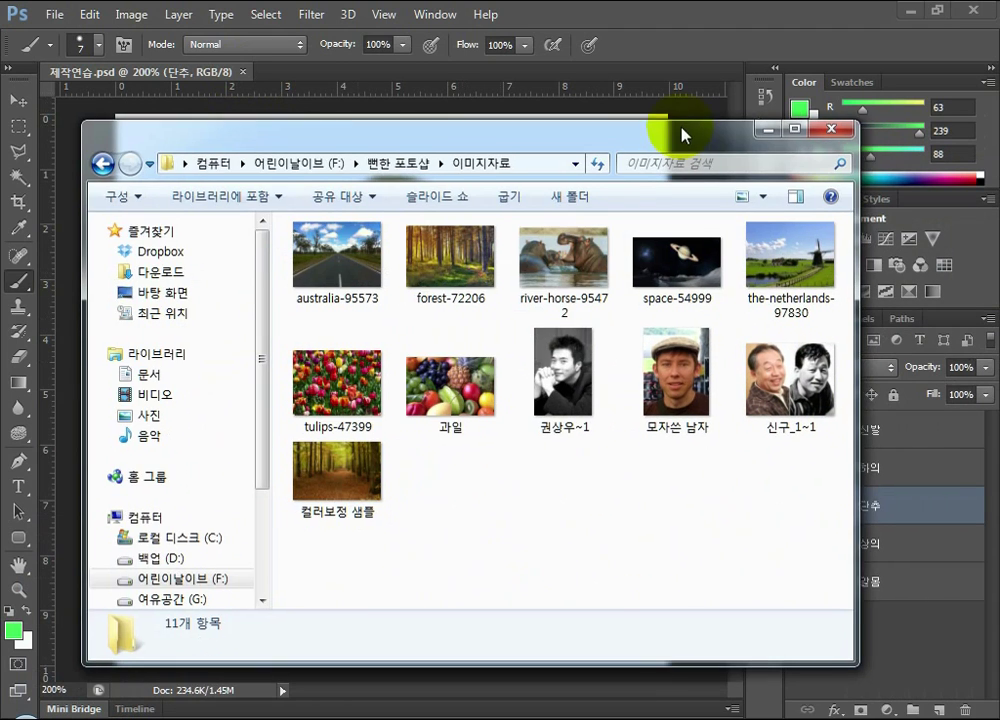
{"action": "left_click", "coordinate": [408, 164]}
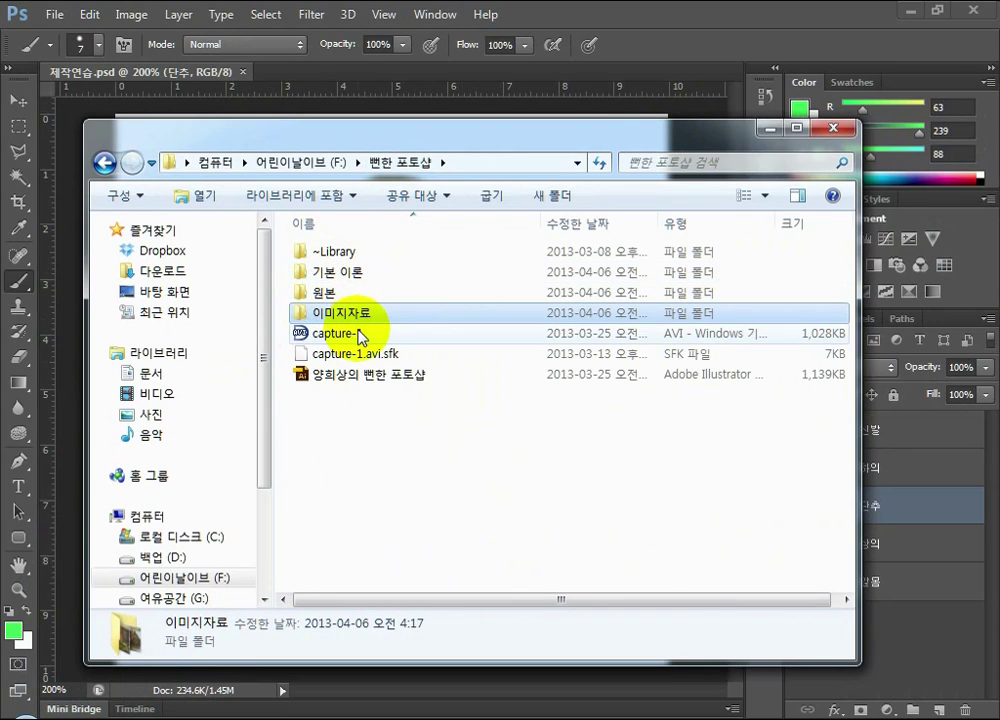
{"action": "double_click", "coordinate": [345, 272]}
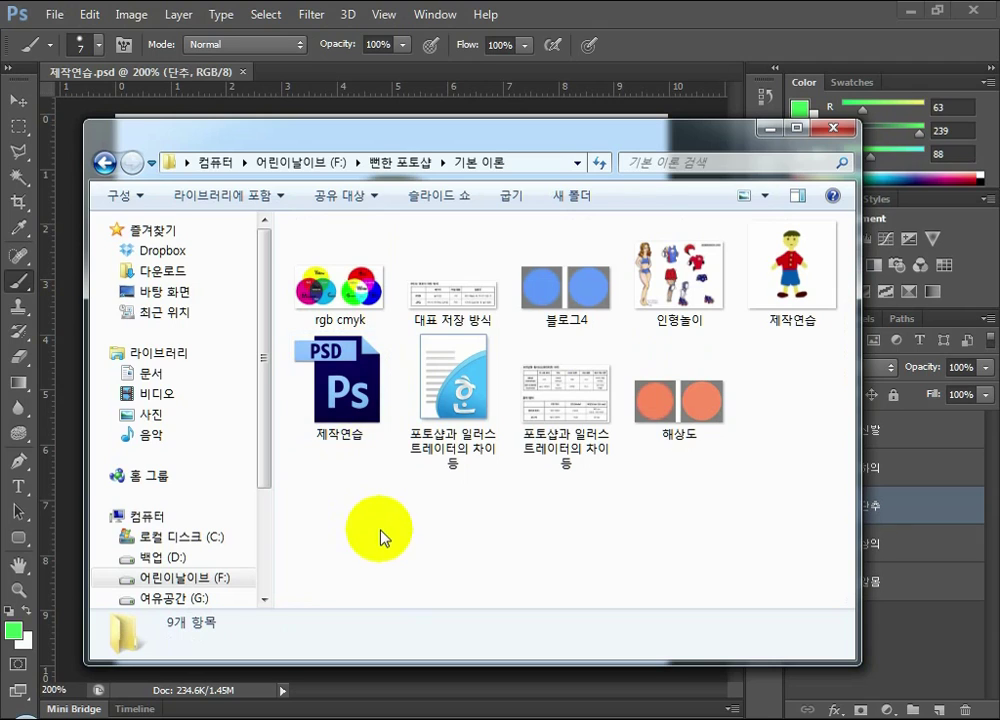
{"action": "left_click", "coordinate": [335, 385]}
{"action": "left_click_drag", "start_coordinate": [833, 275], "coordinate": [358, 562]}
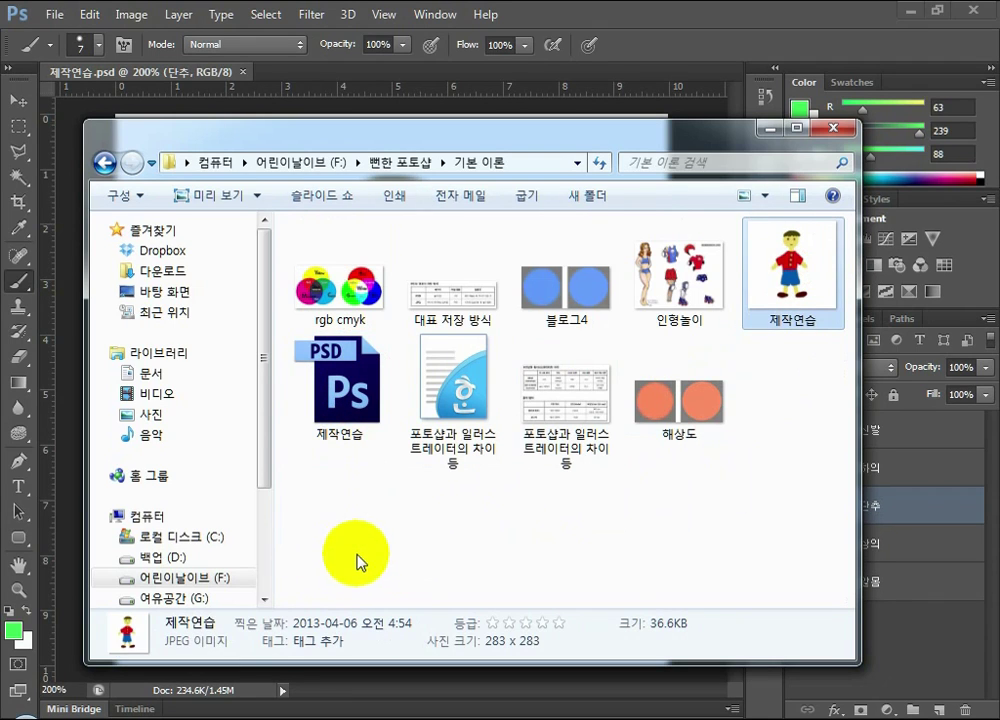
{"action": "left_click", "coordinate": [340, 410]}
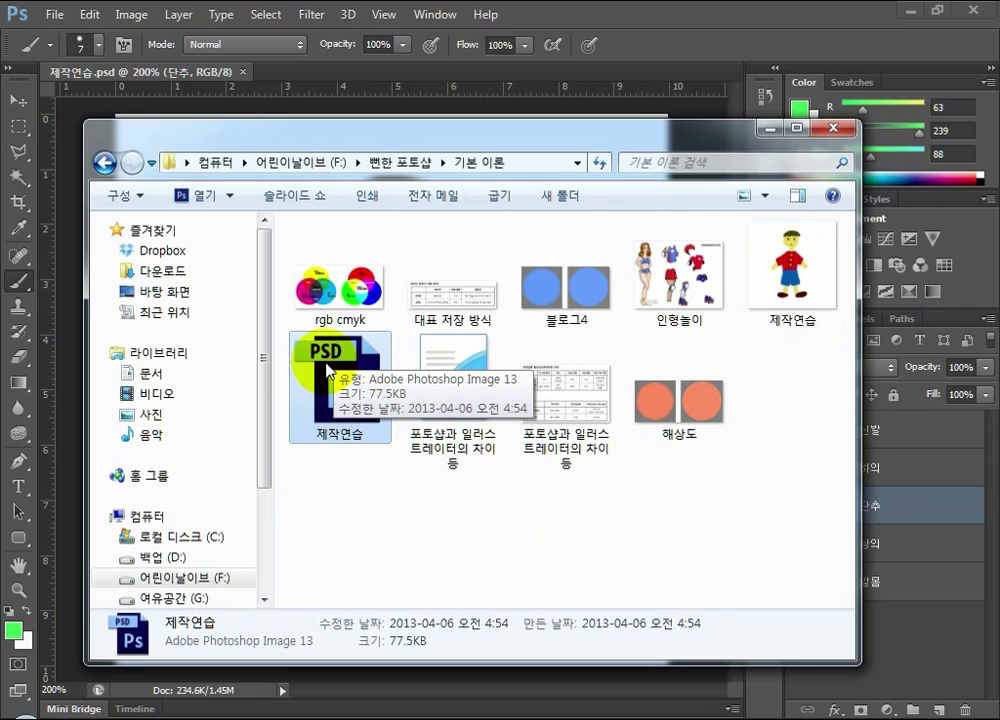
Step: Open the 제작연습 PSD in Photoshop and select its layers one after another, ending on 신발
{"action": "double_click", "coordinate": [325, 372]}
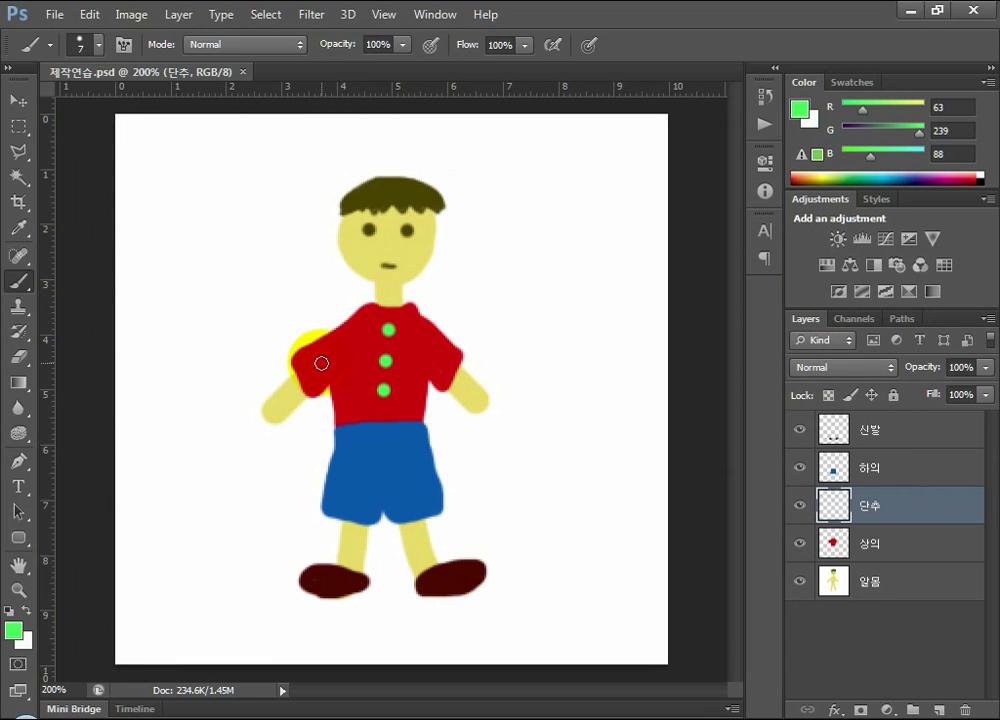
{"action": "left_click", "coordinate": [873, 540]}
{"action": "left_click", "coordinate": [870, 500]}
{"action": "left_click", "coordinate": [869, 466]}
{"action": "left_click", "coordinate": [868, 430]}
{"action": "left_click", "coordinate": [866, 457]}
{"action": "left_click", "coordinate": [869, 506]}
{"action": "left_click", "coordinate": [867, 542]}
{"action": "left_click", "coordinate": [878, 586]}
{"action": "left_click", "coordinate": [876, 530]}
{"action": "left_click", "coordinate": [866, 505]}
{"action": "left_click", "coordinate": [873, 430]}
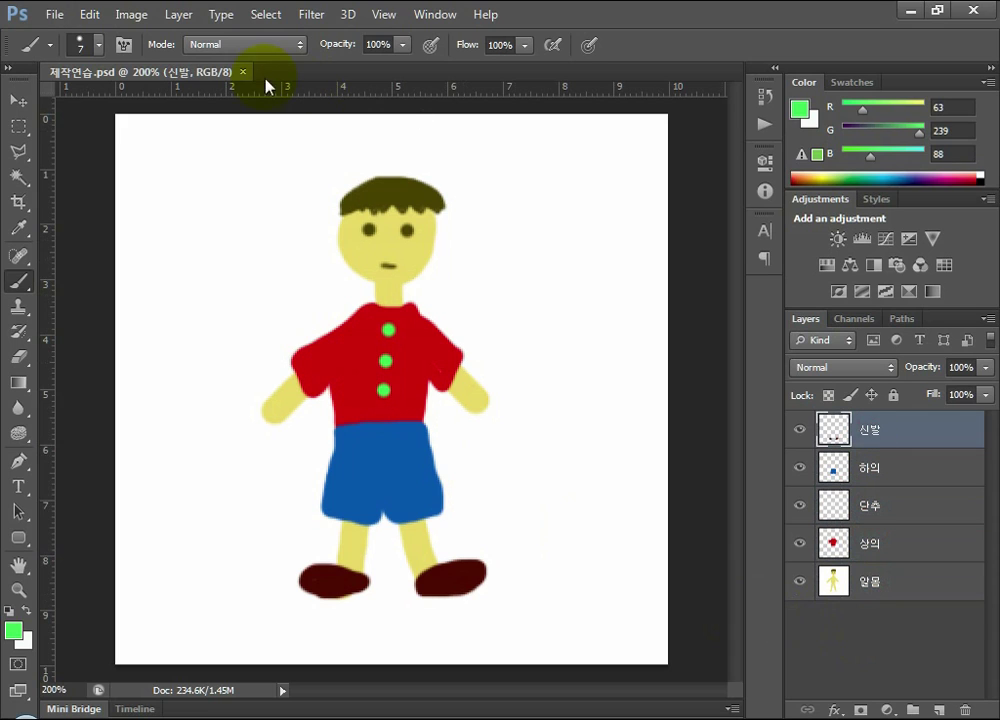
Step: Close the document and reopen the 제작연습 PSD from the 기본 이론 folder in Windows Explorer
{"action": "left_click", "coordinate": [243, 72]}
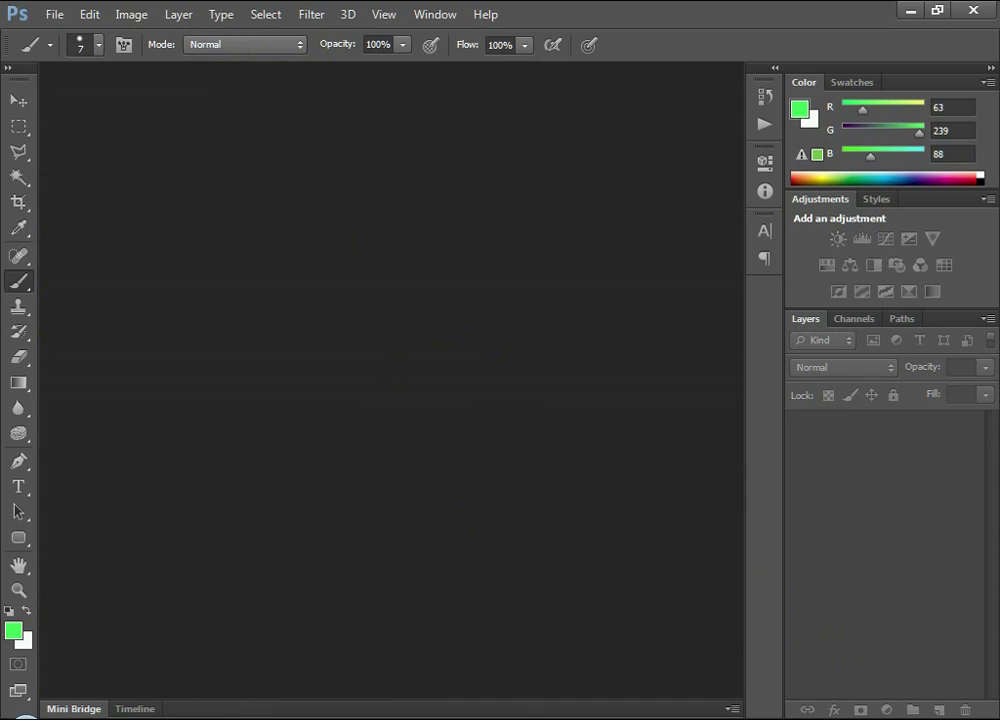
{"action": "mouse_move", "coordinate": [303, 719]}
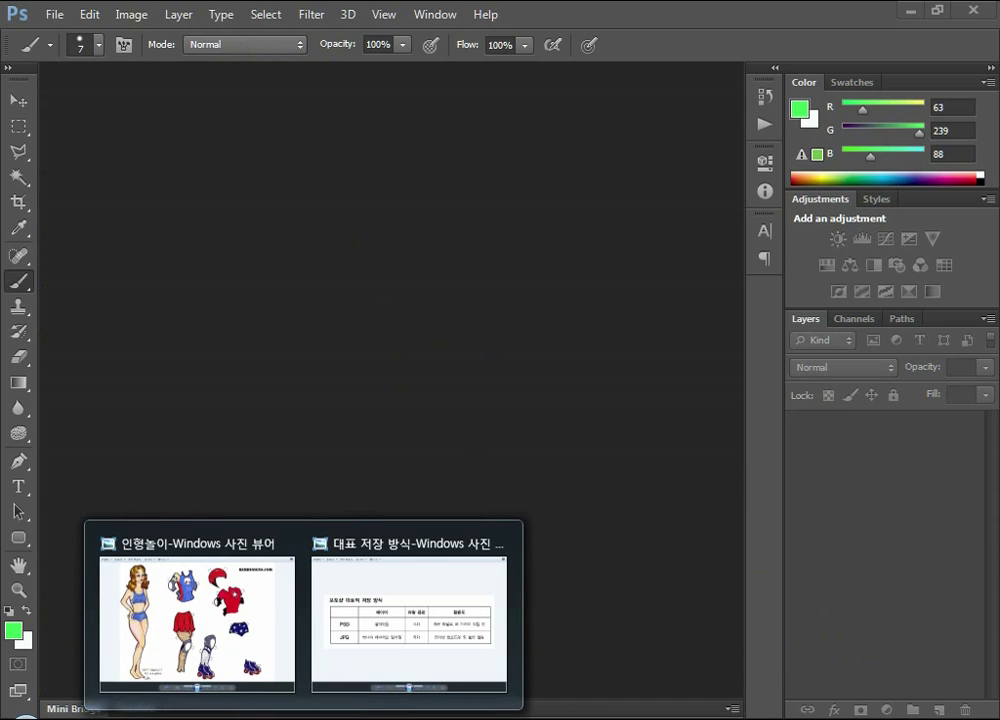
{"action": "left_click", "coordinate": [250, 719]}
{"action": "double_click", "coordinate": [318, 418]}
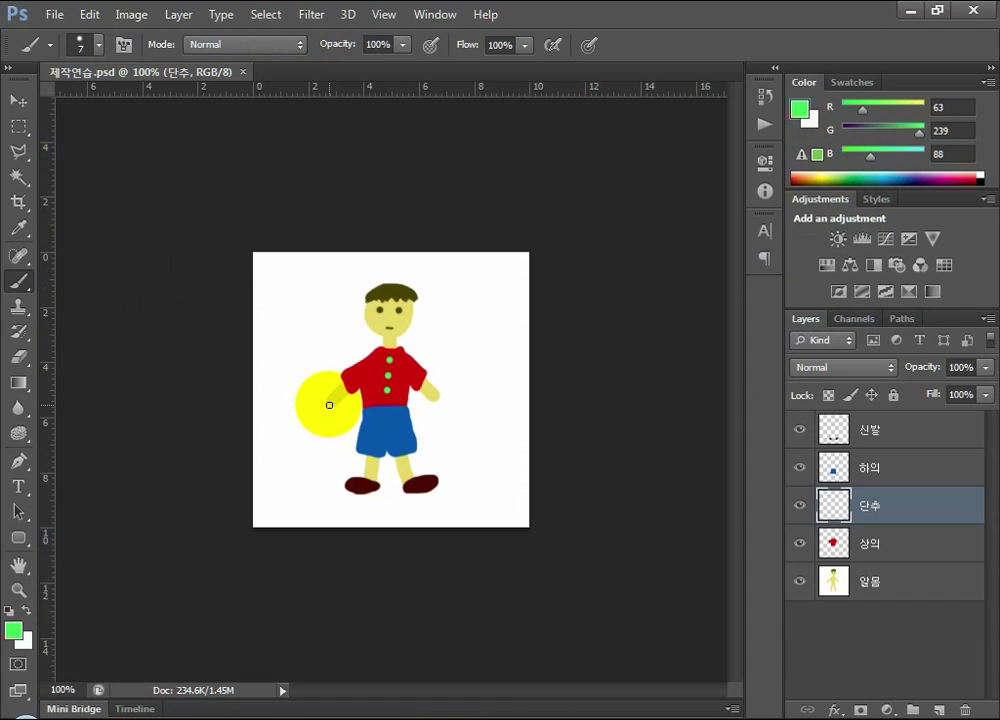
Step: Go through the separate layers of the reopened PSD, such as 알몸, 하의 and 신발, and close the document
{"action": "left_click", "coordinate": [876, 555]}
{"action": "left_click", "coordinate": [872, 584]}
{"action": "left_click", "coordinate": [866, 506]}
{"action": "left_click", "coordinate": [865, 466]}
{"action": "left_click", "coordinate": [862, 432]}
{"action": "left_click", "coordinate": [872, 474]}
{"action": "left_click", "coordinate": [243, 72]}
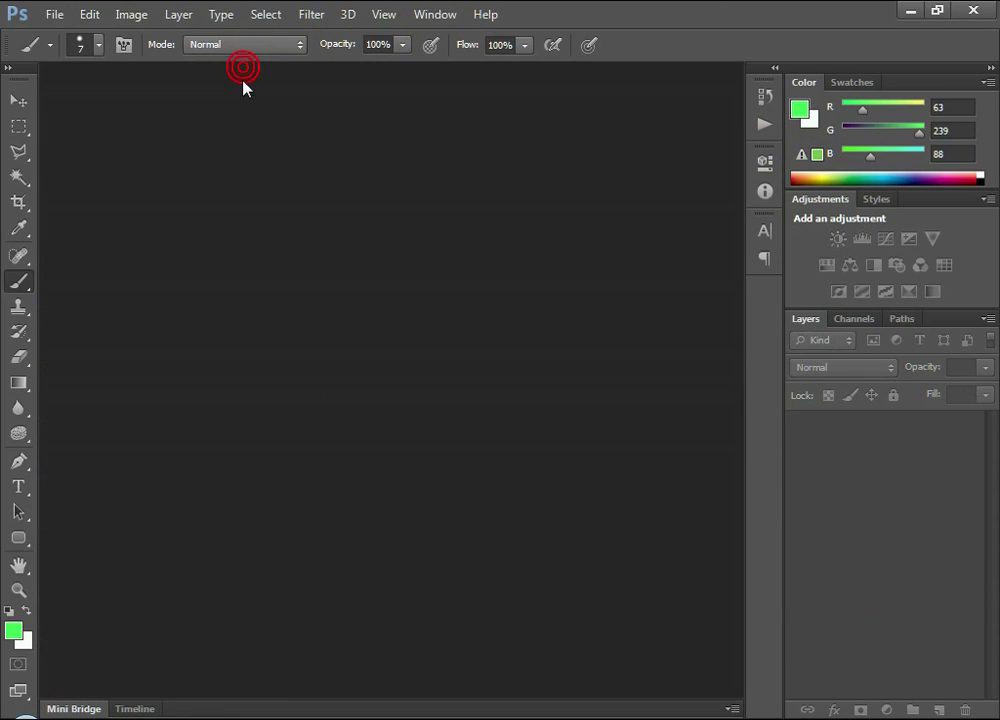
Step: Switch to Windows Explorer, view the 제작연습 JPEG in Windows Photo Viewer and close the viewer
{"action": "key", "text": "alt+Tab"}
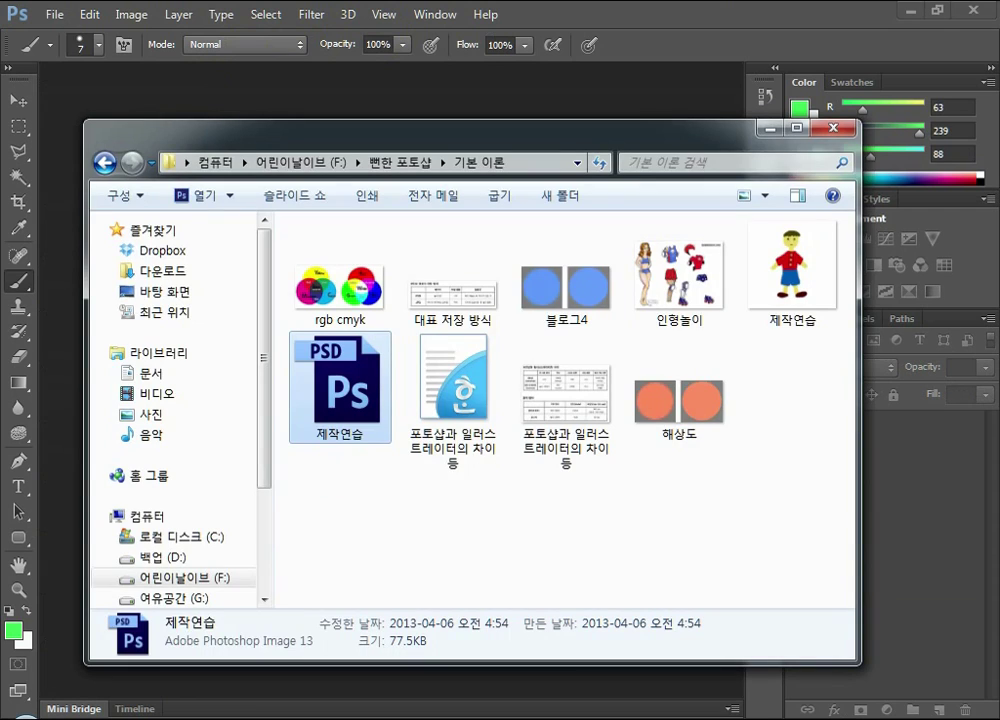
{"action": "left_click", "coordinate": [805, 275]}
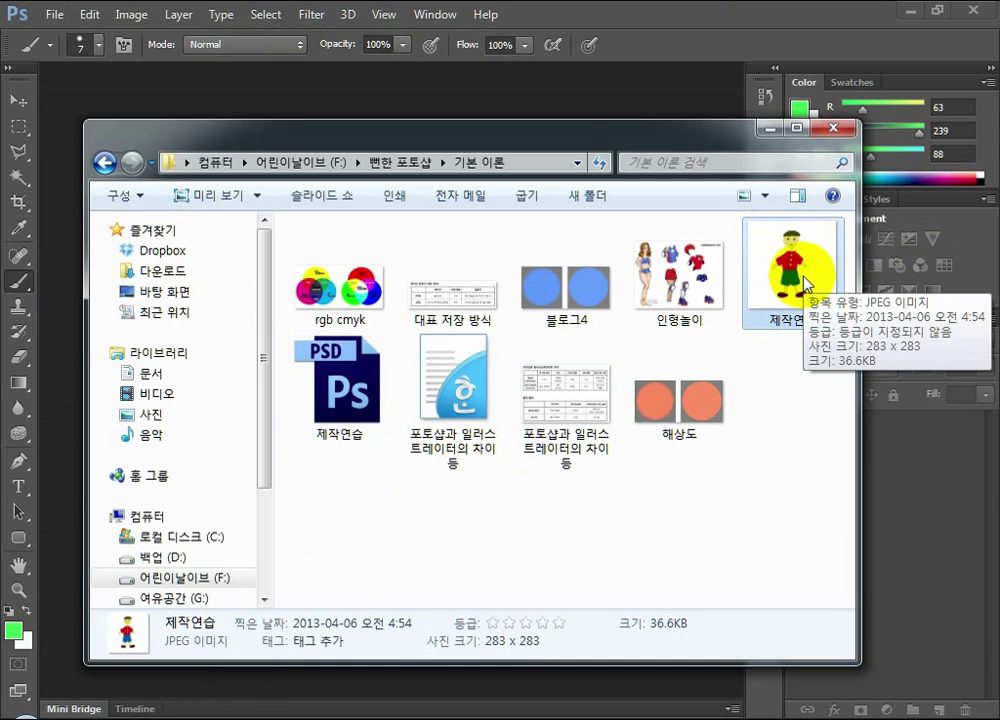
{"action": "double_click", "coordinate": [804, 280]}
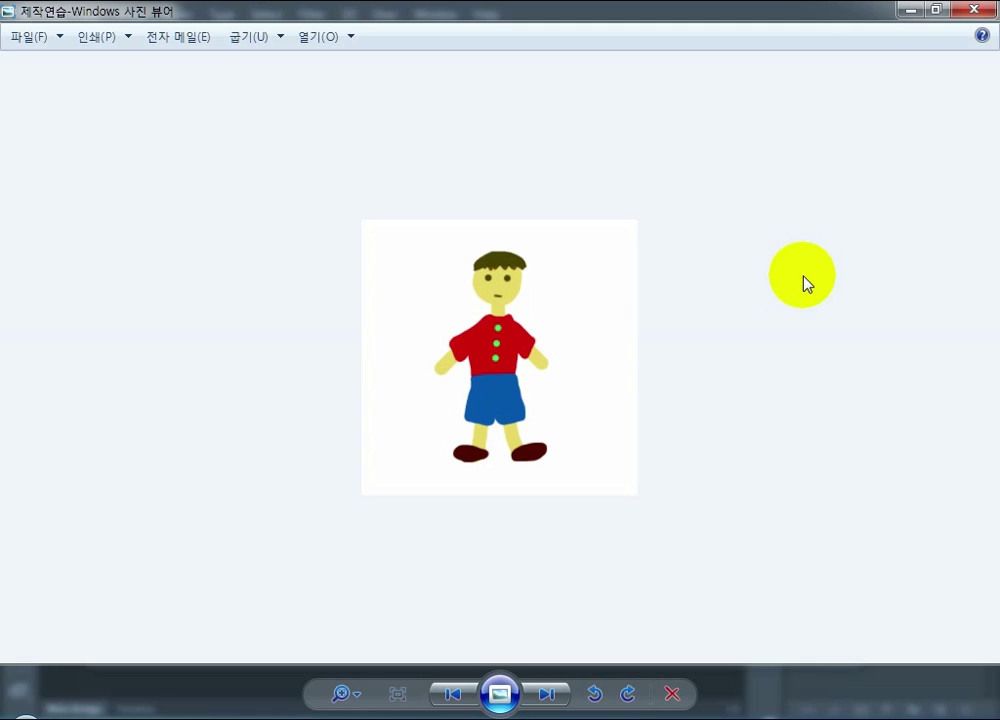
{"action": "left_click", "coordinate": [978, 12]}
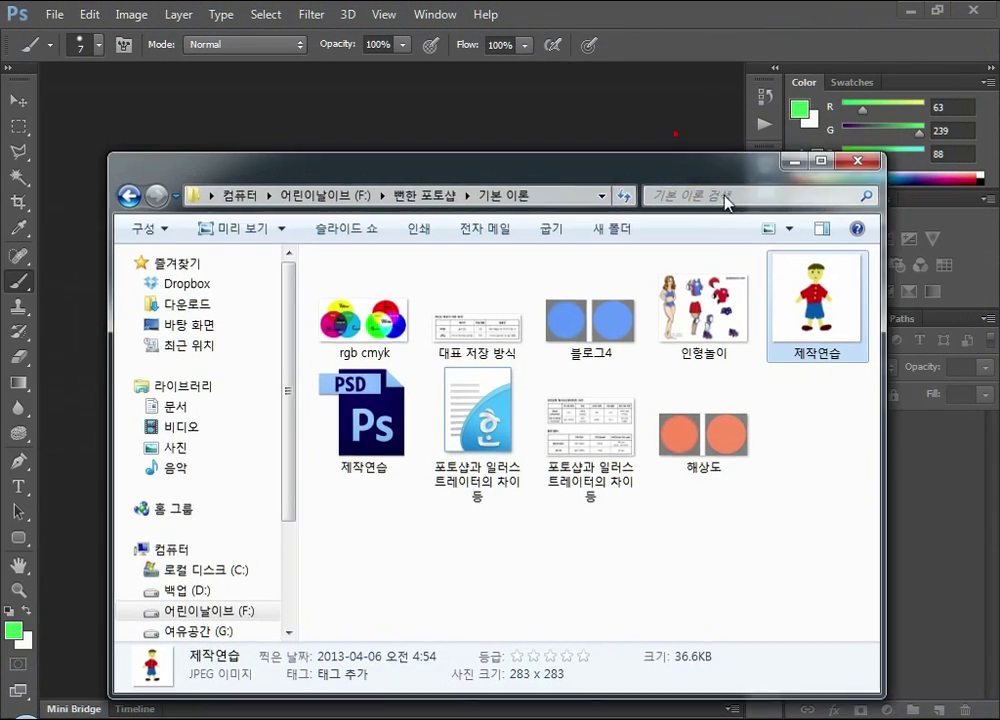
Step: Open the 제작연습 JPEG from the 기본 이론 folder in Photoshop, check its layer structure and close it
{"action": "left_click_drag", "start_coordinate": [817, 300], "coordinate": [529, 161]}
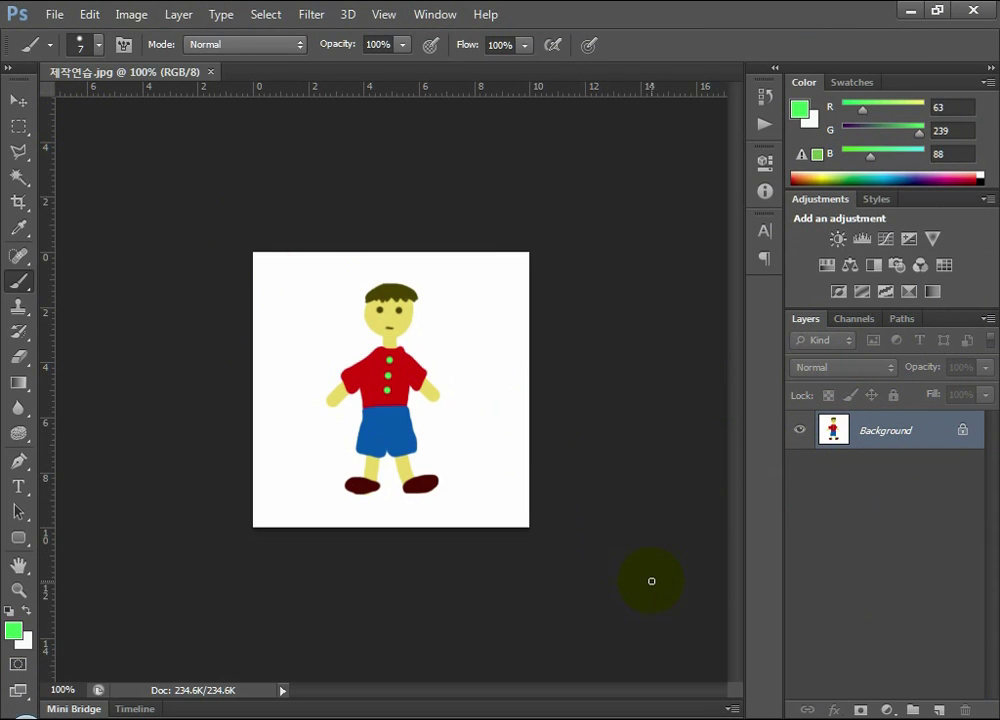
{"action": "left_click", "coordinate": [211, 72]}
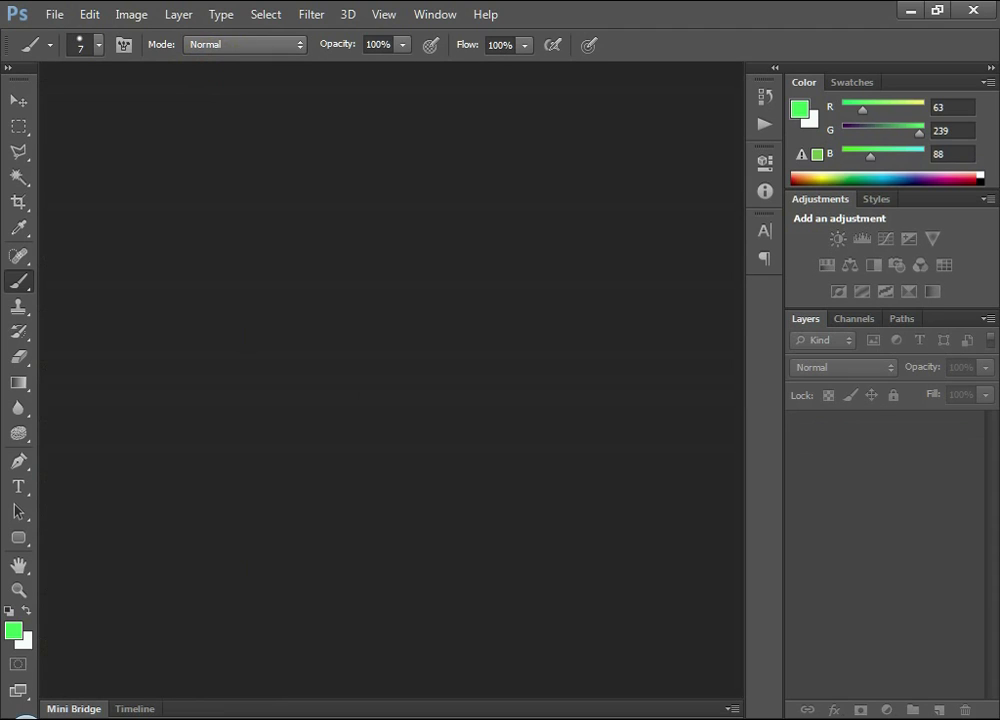
Step: Return to Windows Explorer and compare the 제작연습 PSD and JPEG files in the 기본 이론 folder, leaving nothing selected
{"action": "key", "text": "alt+Tab"}
{"action": "left_click", "coordinate": [598, 562]}
{"action": "left_click", "coordinate": [440, 483]}
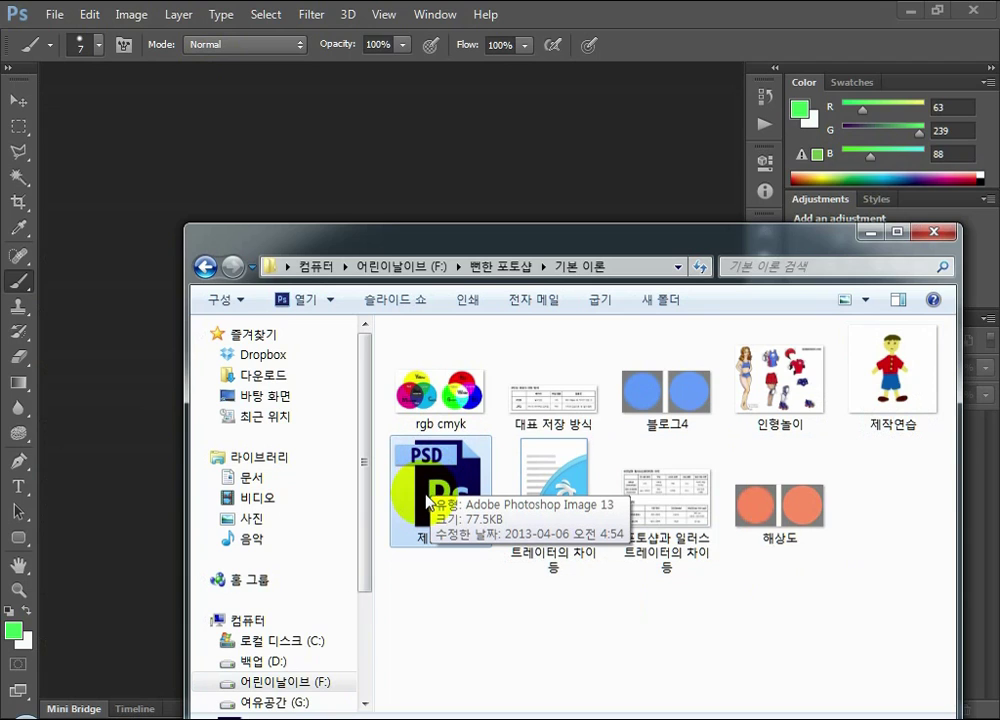
{"action": "left_click", "coordinate": [458, 617]}
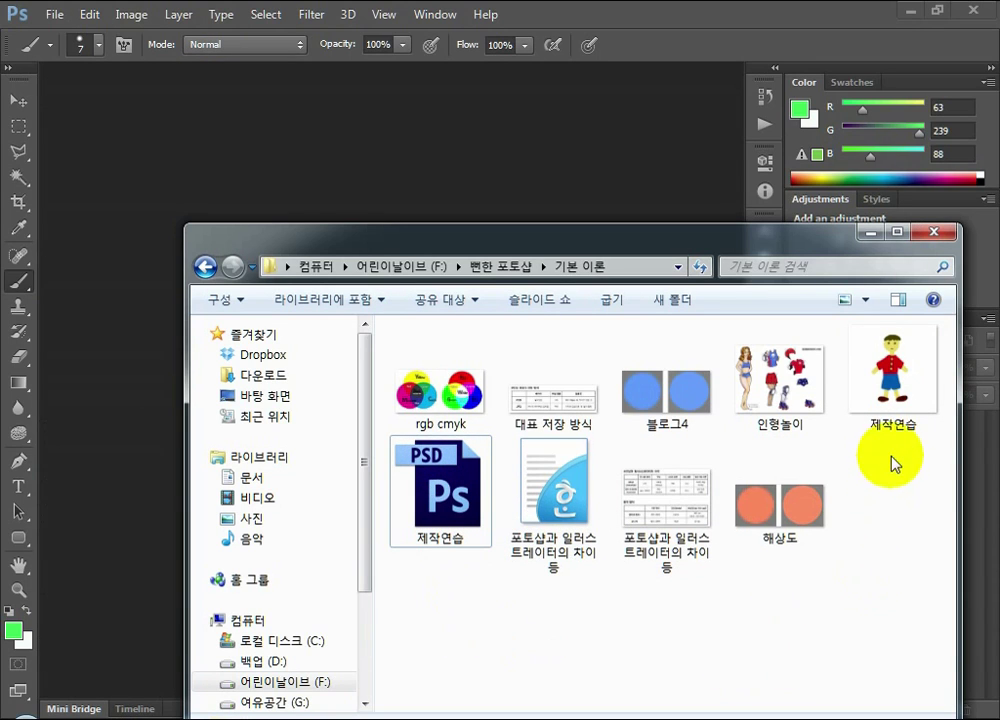
{"action": "left_click", "coordinate": [889, 362]}
{"action": "key", "text": "Right"}
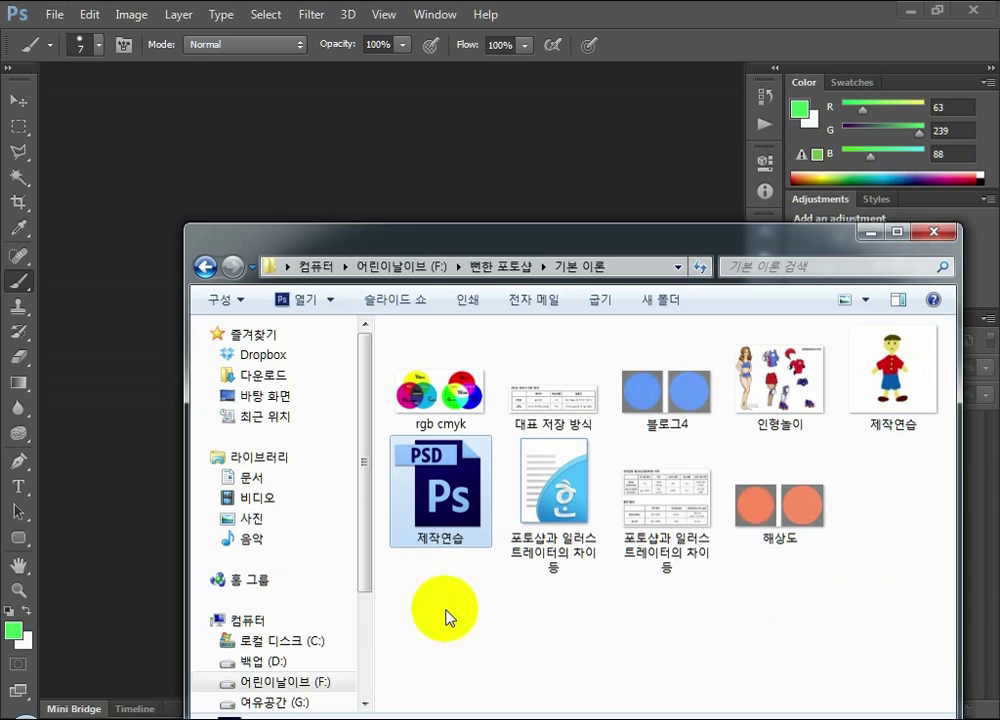
{"action": "left_click", "coordinate": [447, 625]}
{"action": "key", "text": "Left"}
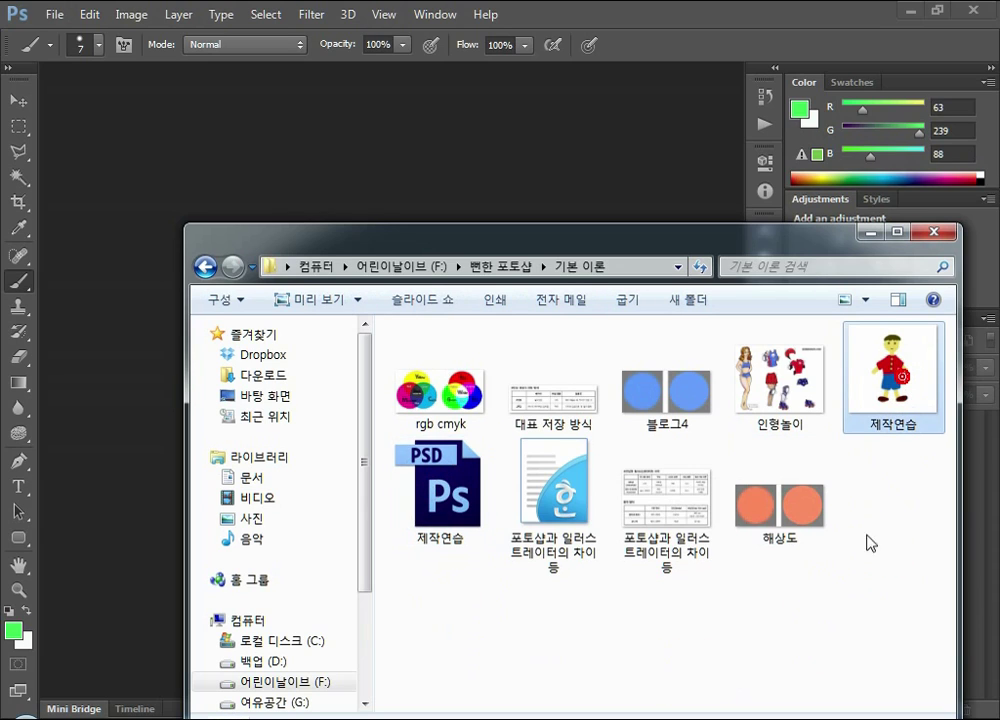
{"action": "left_click", "coordinate": [443, 530]}
{"action": "left_click", "coordinate": [458, 617]}
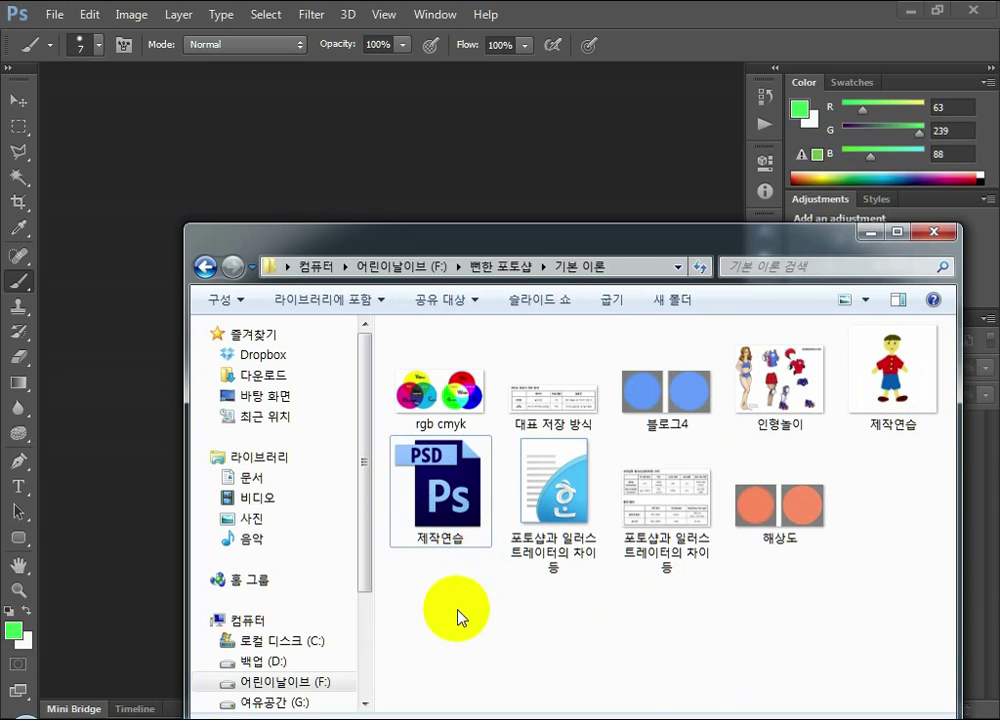